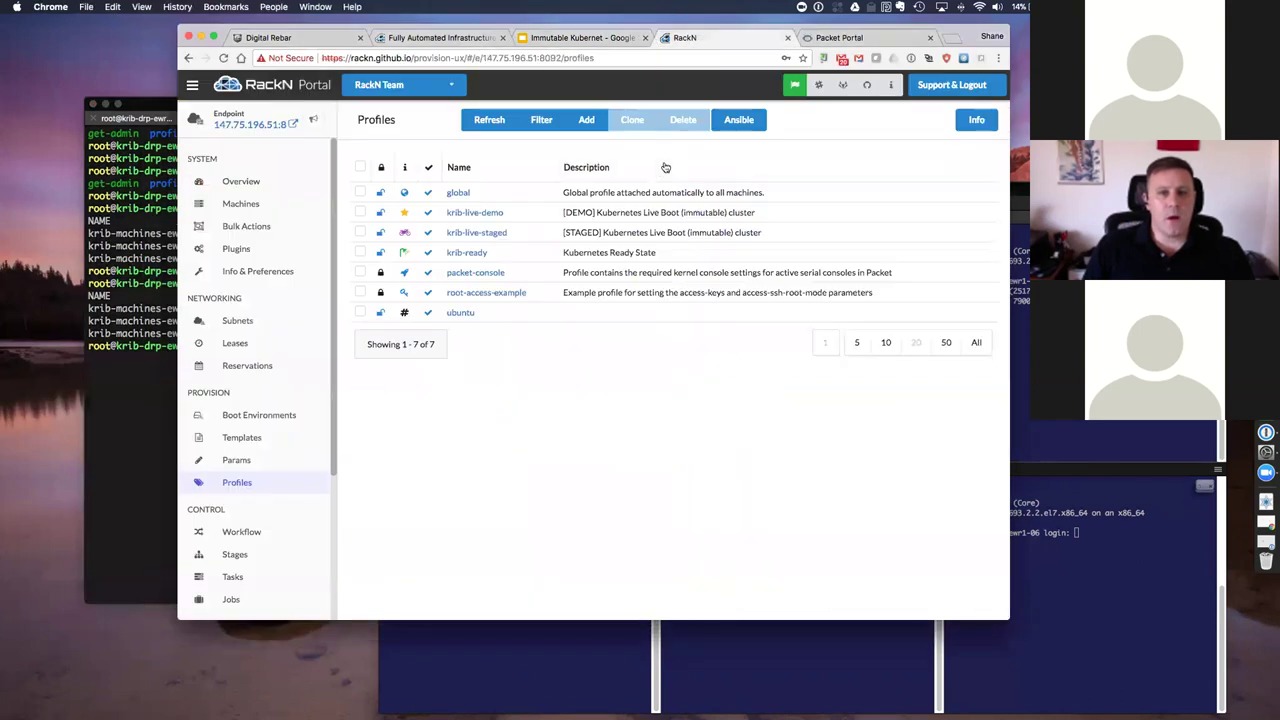
Step: Show System Info & Preferences, with version v3.6.0 and default stage discover and bootenv sledgehammer
click(260, 271)
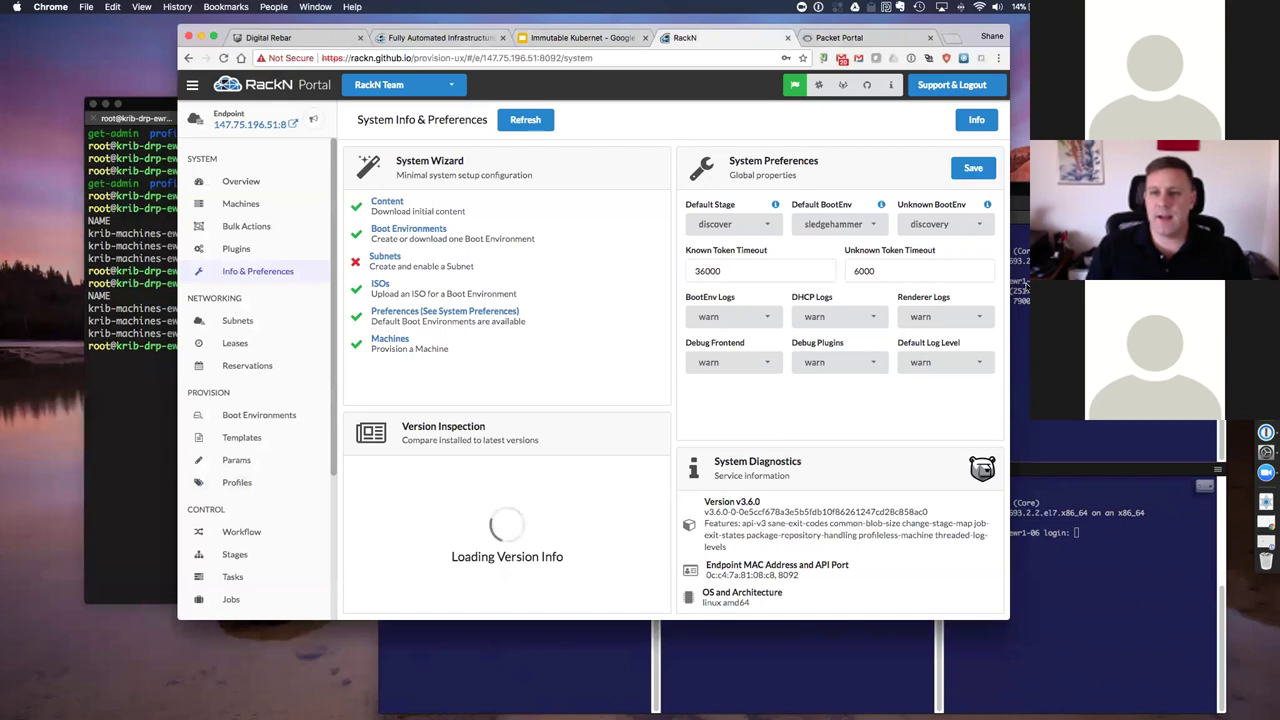
Step: Raise the six-pane ssh window for ewr1-01 to -06, move it up-left, and focus ewr1-01
click(772, 684)
click(768, 270)
drag(918, 197, 708, 191)
click(331, 365)
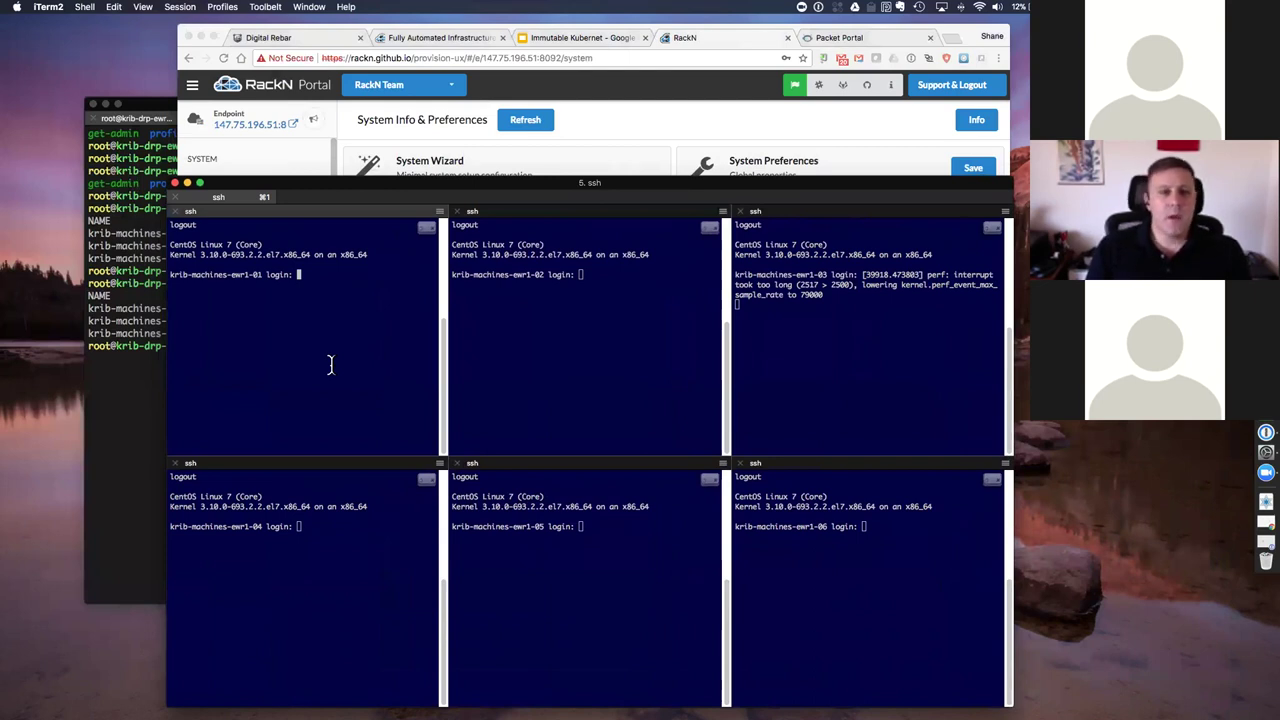
Step: Focus the ewr1-02 pane, then return to the RackN System Info & Preferences page
click(680, 339)
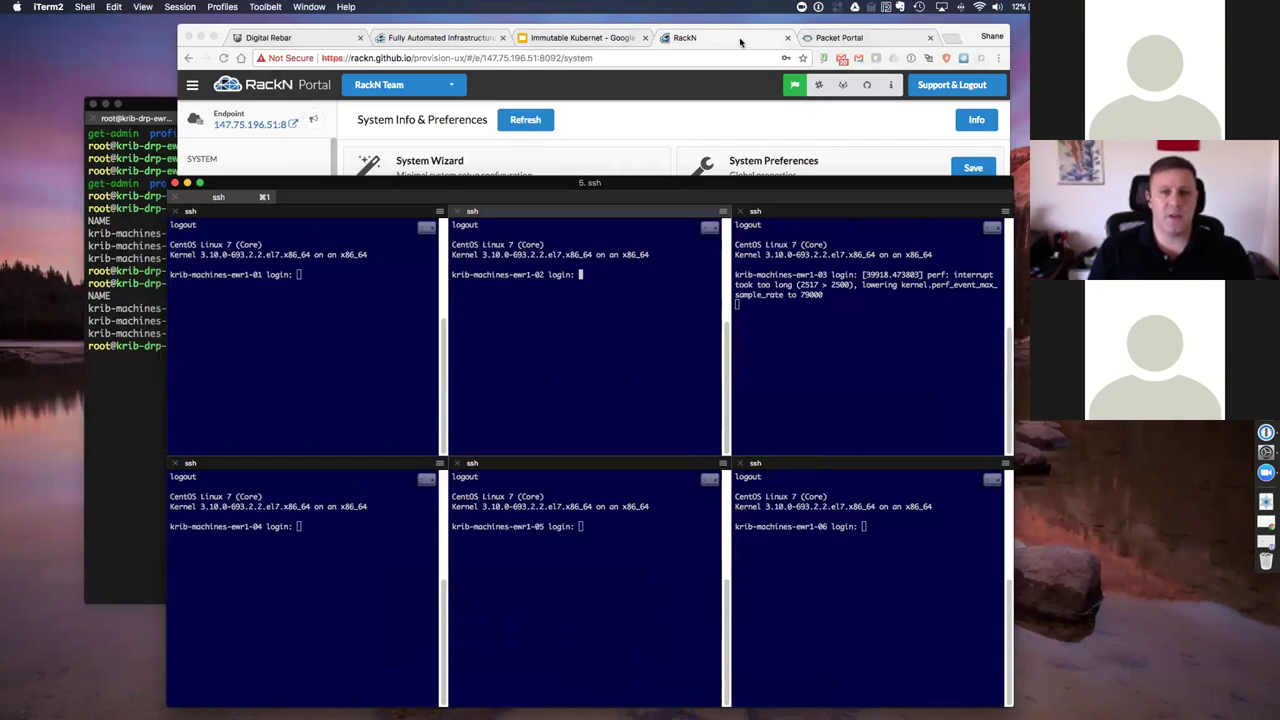
click(739, 41)
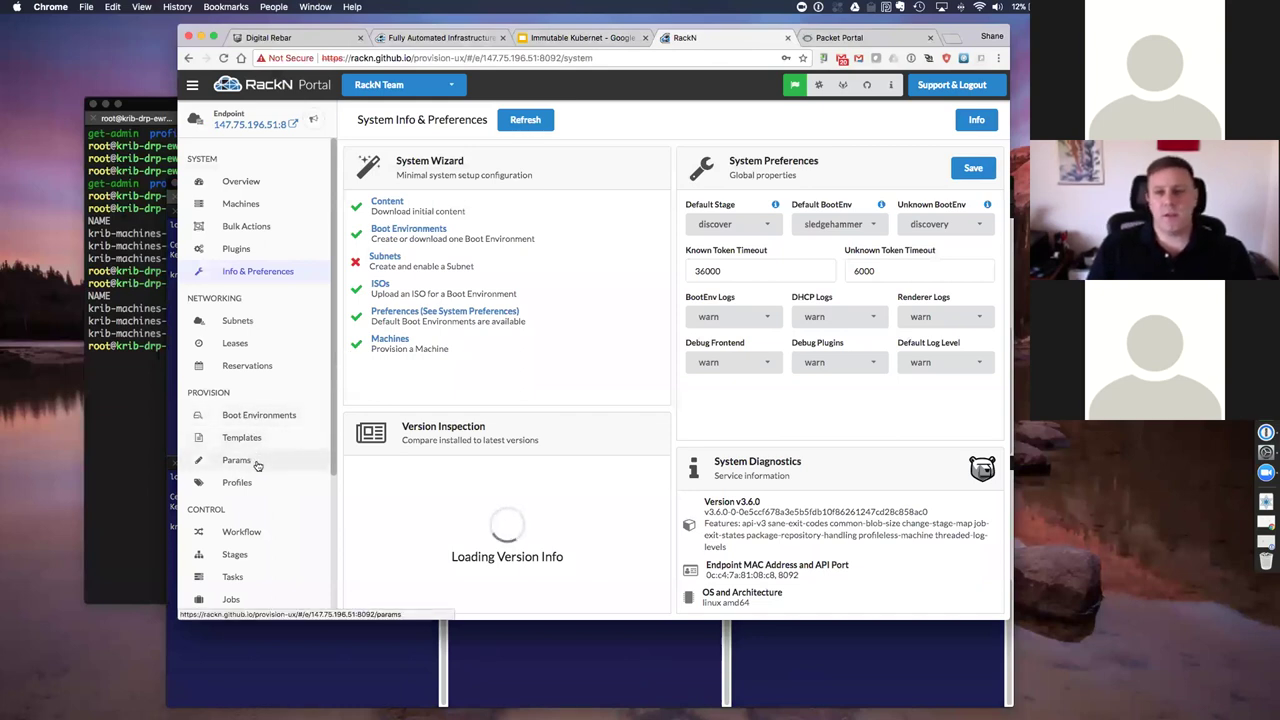
Step: View the six krib-machines-ewr1 hosts on Machines, then bring the ssh panes back in front
click(230, 205)
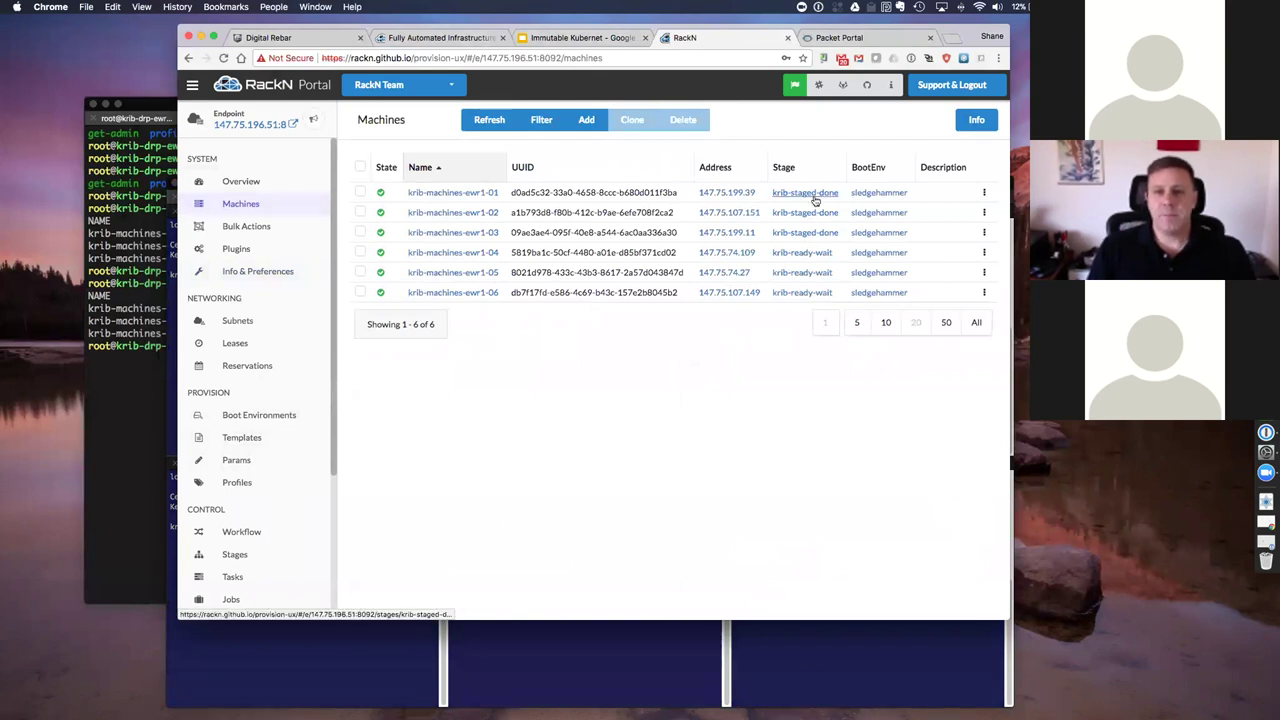
click(332, 668)
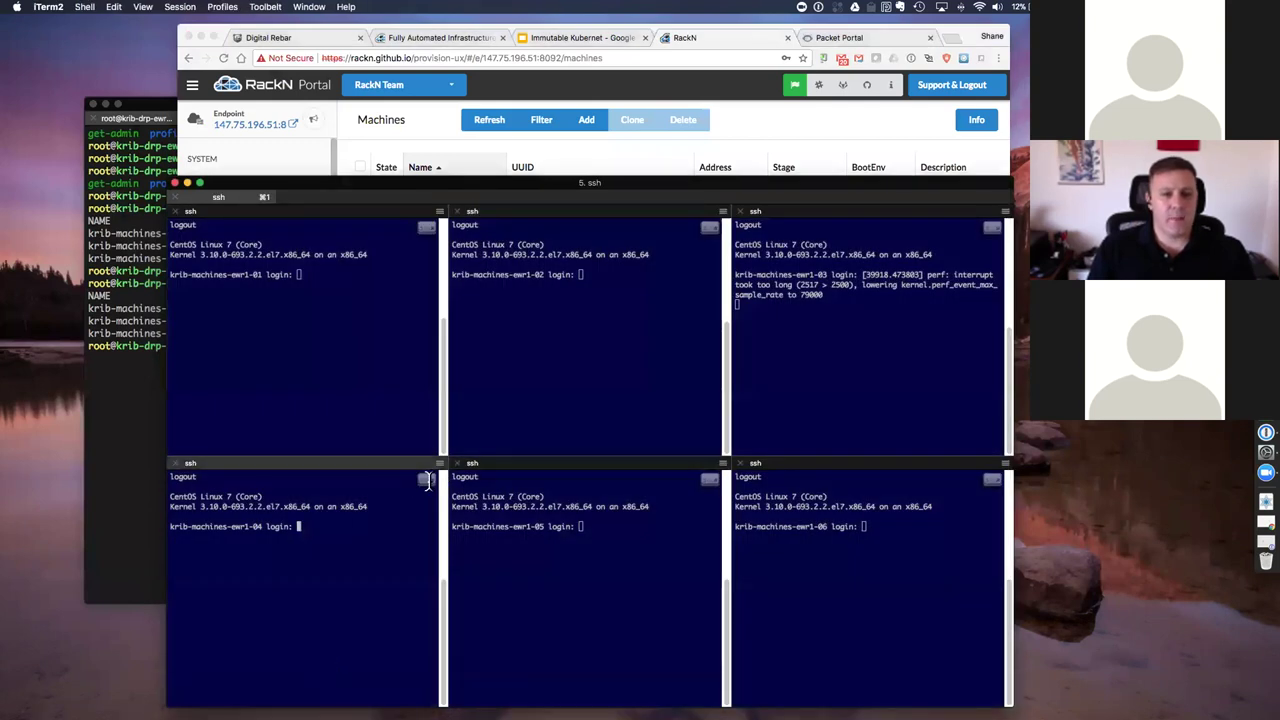
Step: Exclude the ewr1-04, -05 and -06 sessions from broadcast input
click(439, 464)
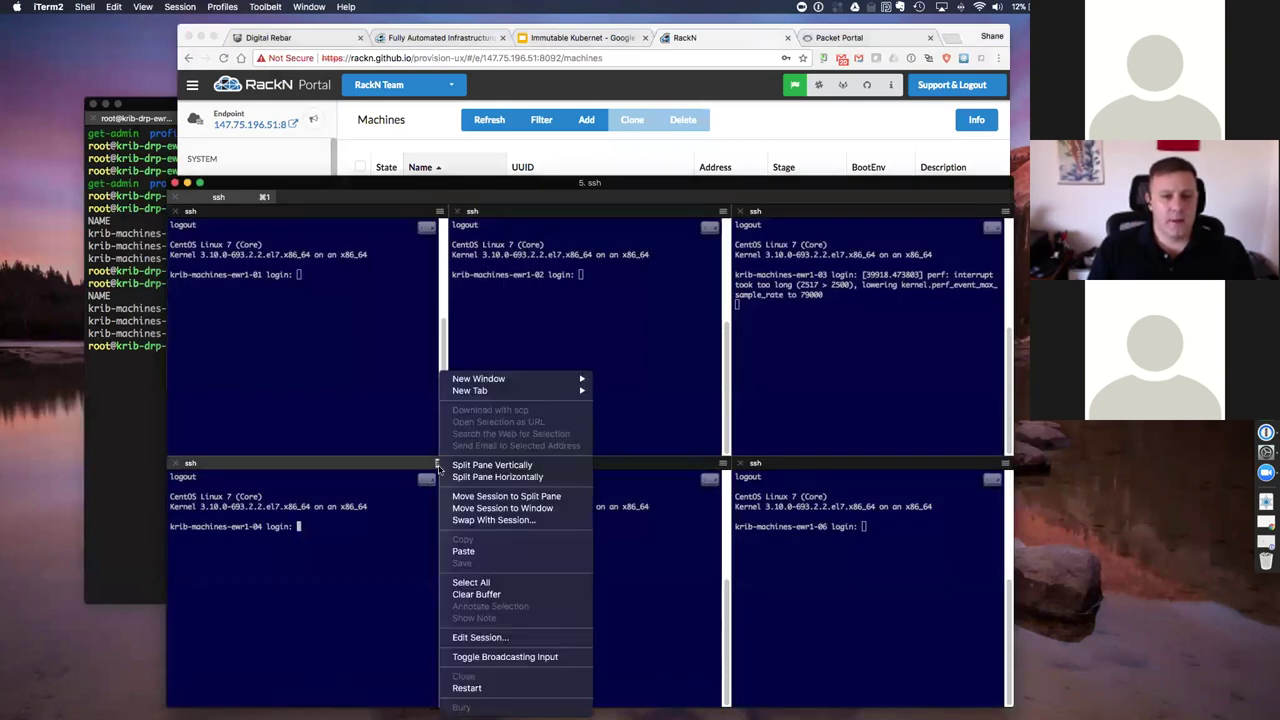
click(482, 657)
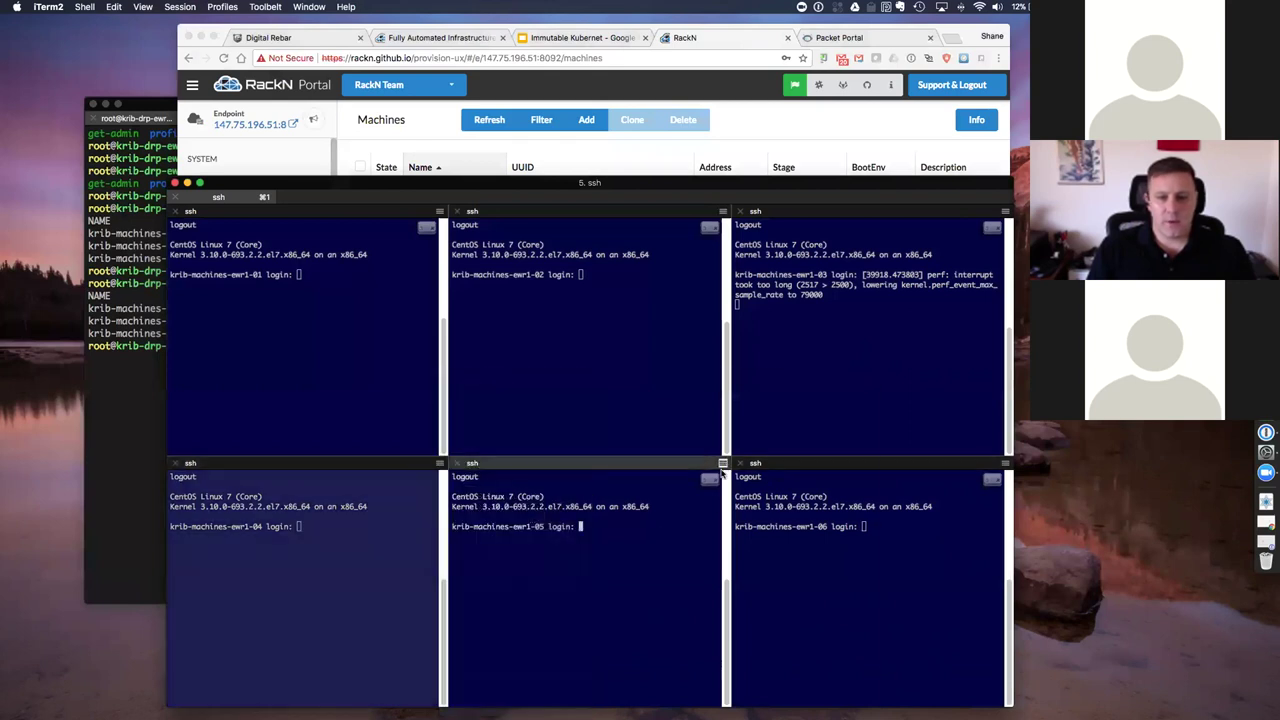
click(722, 464)
click(776, 657)
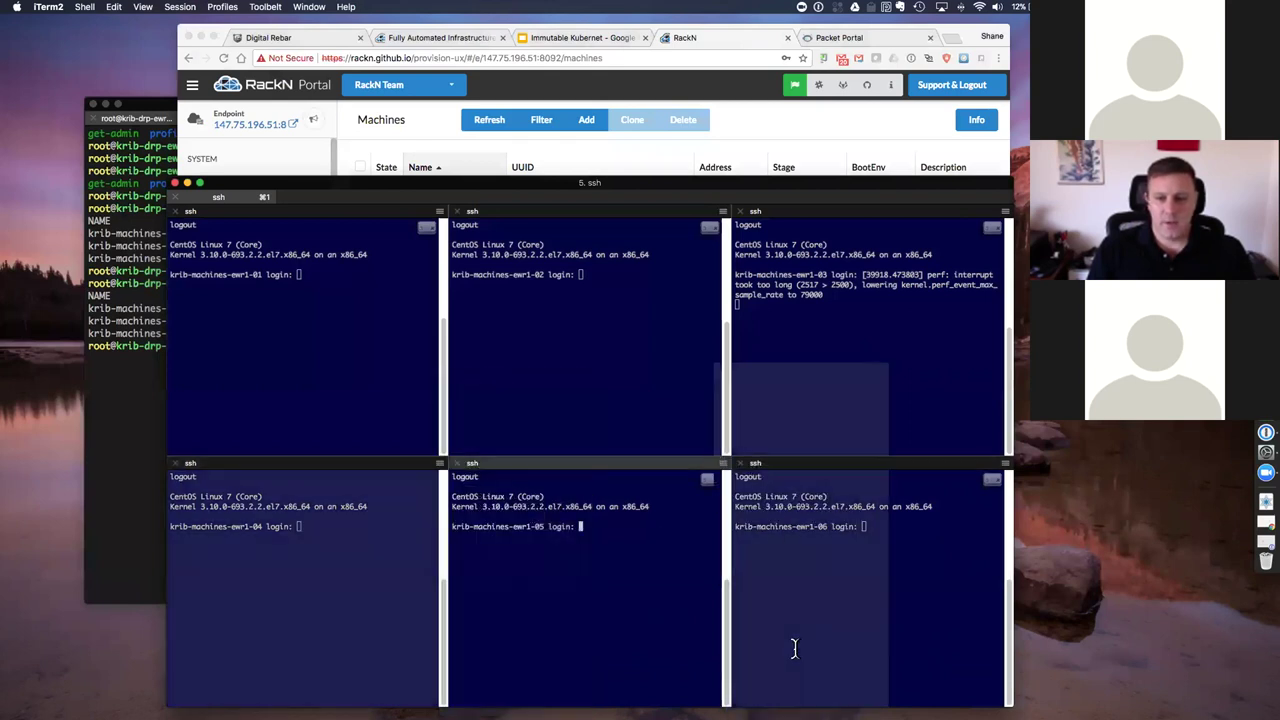
click(778, 506)
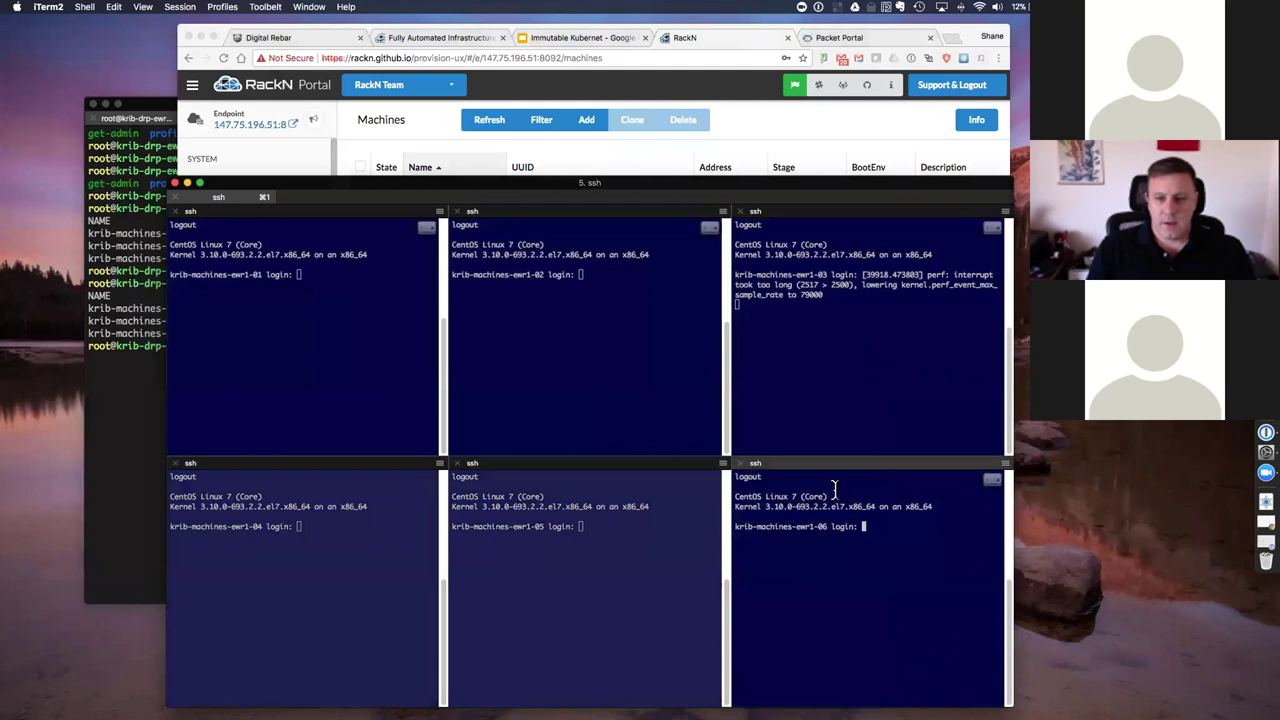
click(1005, 463)
click(1052, 658)
Step: Log in as root on machines ewr1-01 to -03 at once
click(354, 363)
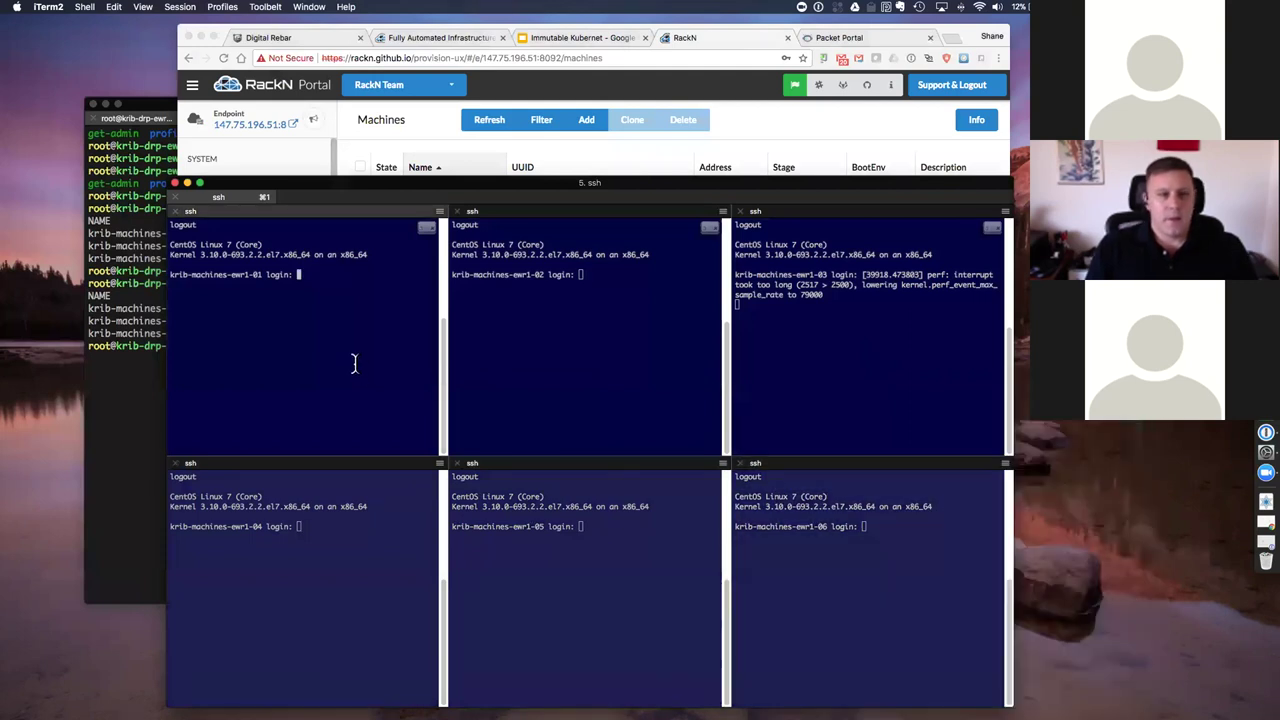
text(root)
key(Return)
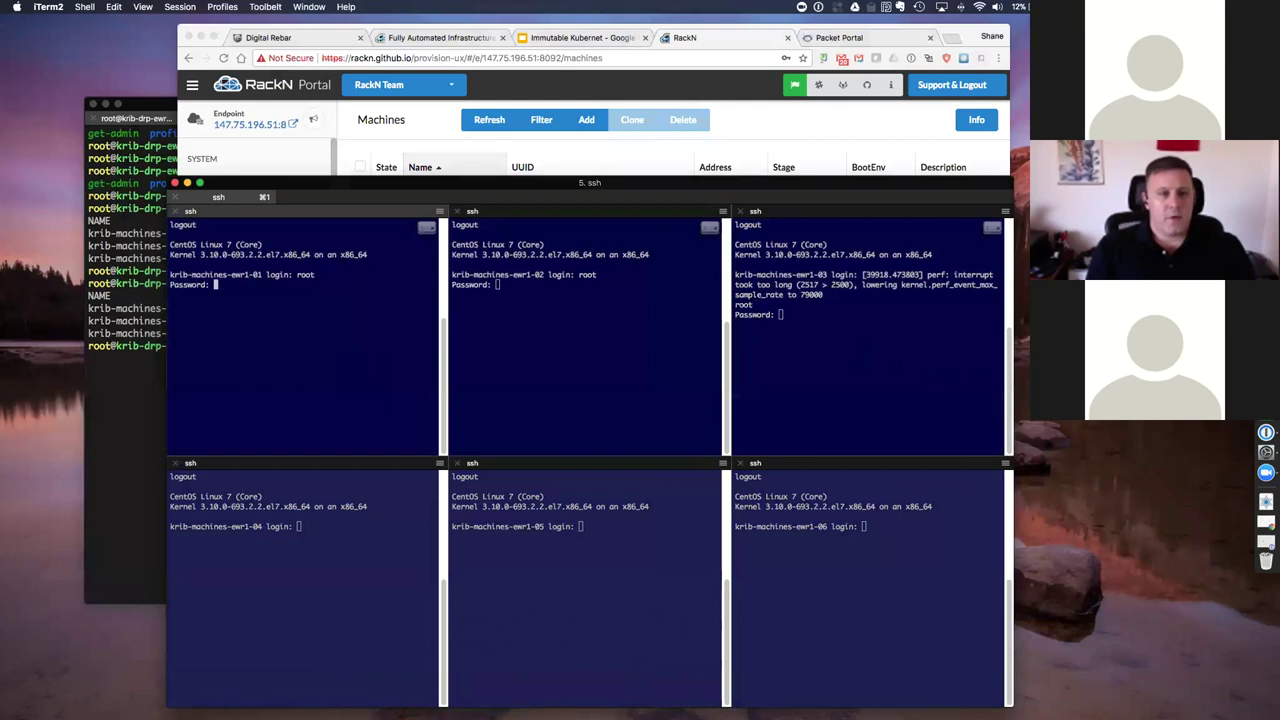
key(Return)
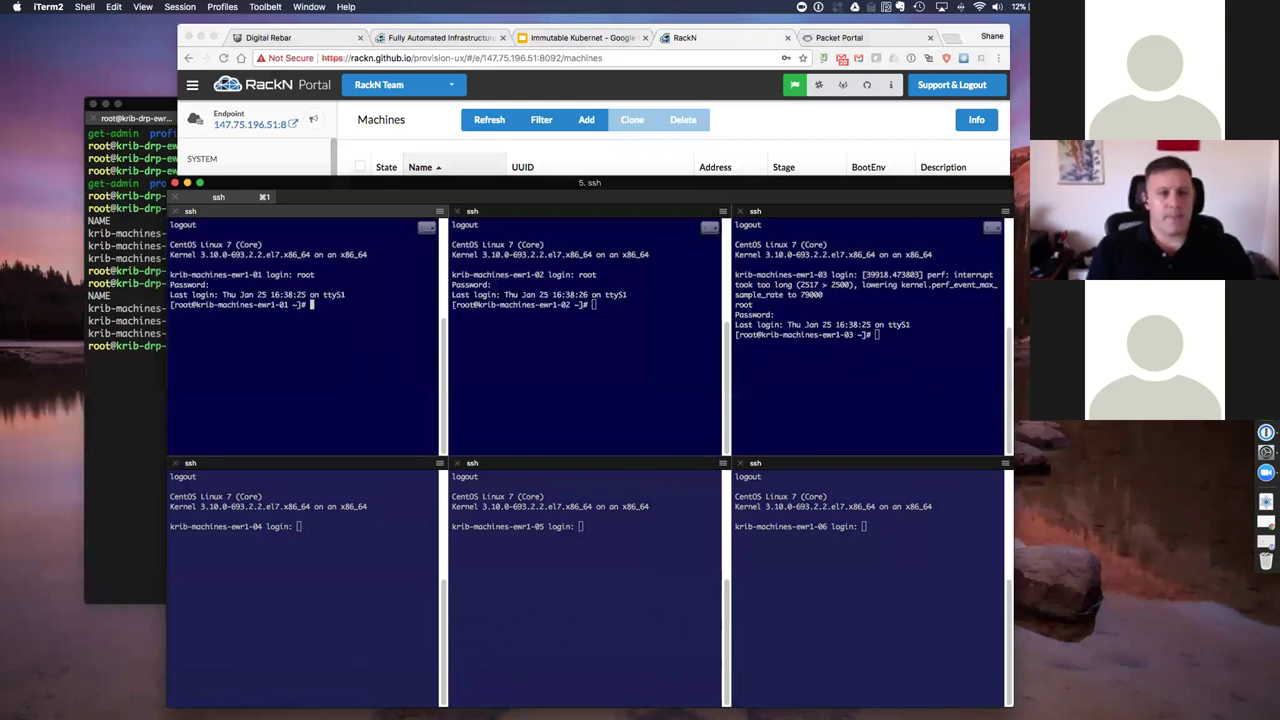
Step: List docker and kubernetes processes on machines 01–03 with ps -ef | grep
text(ps -ef)
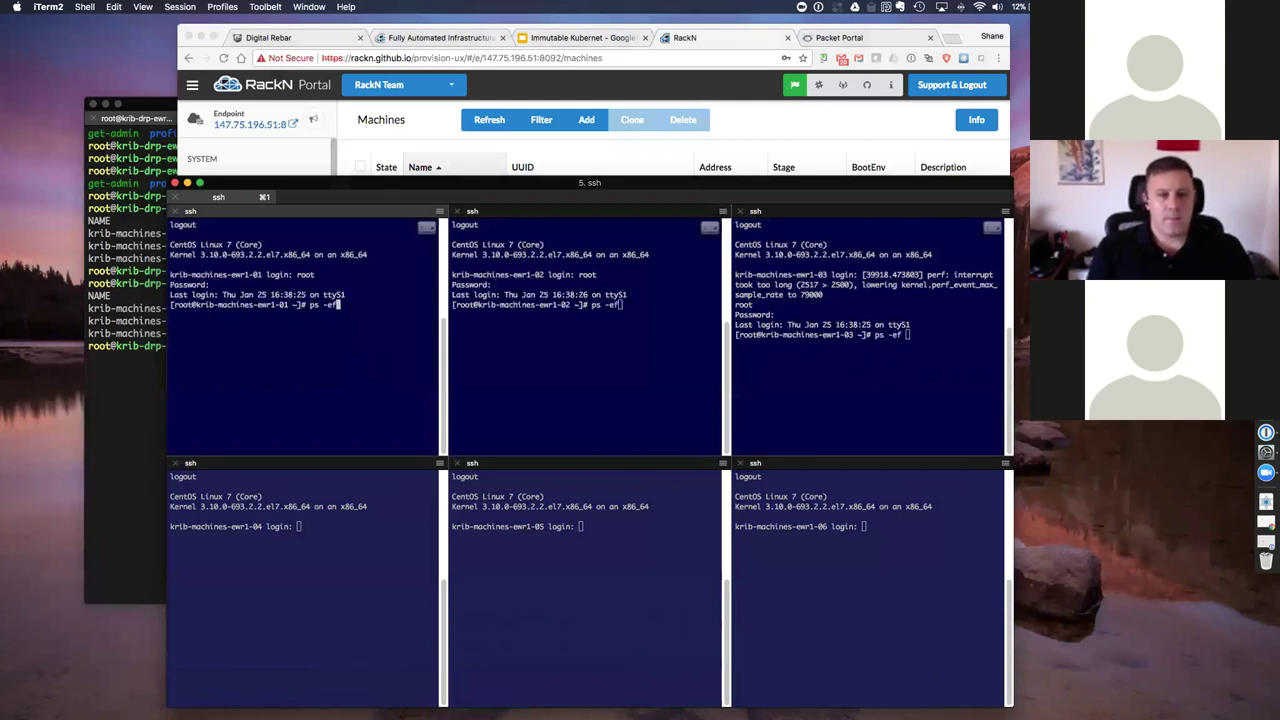
text( | grep docker)
key(Return)
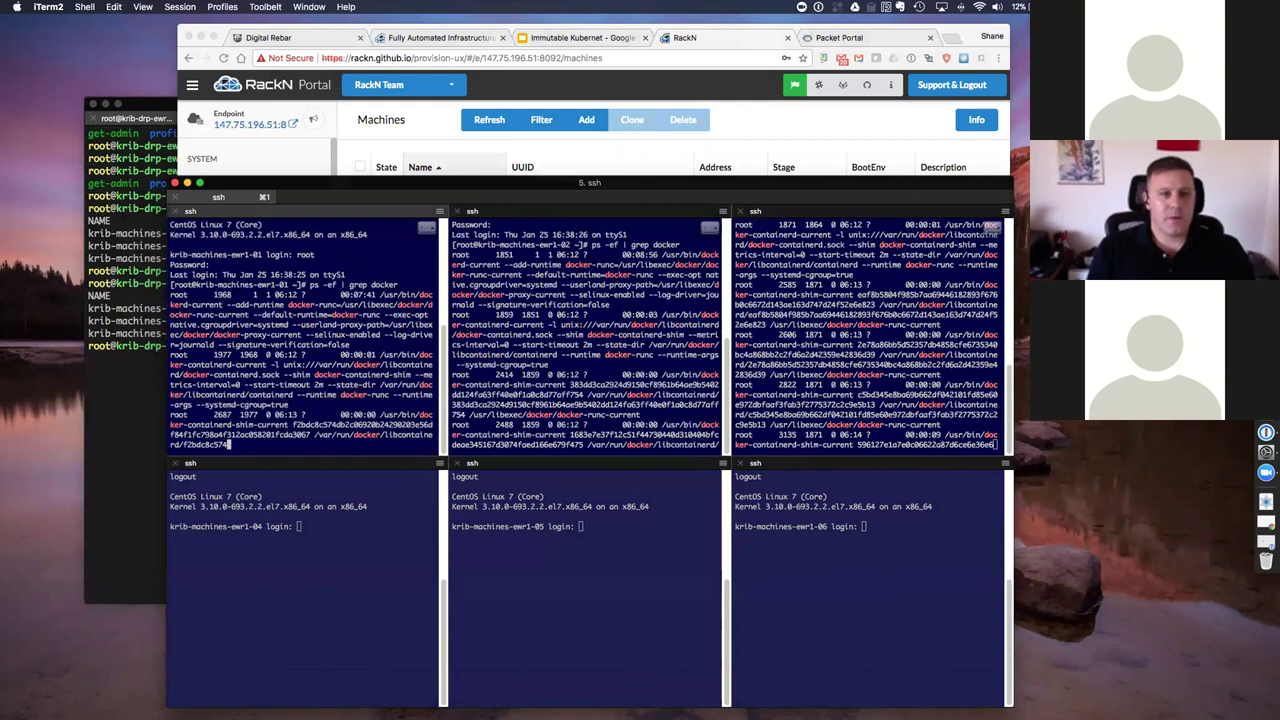
text(ps -ef )
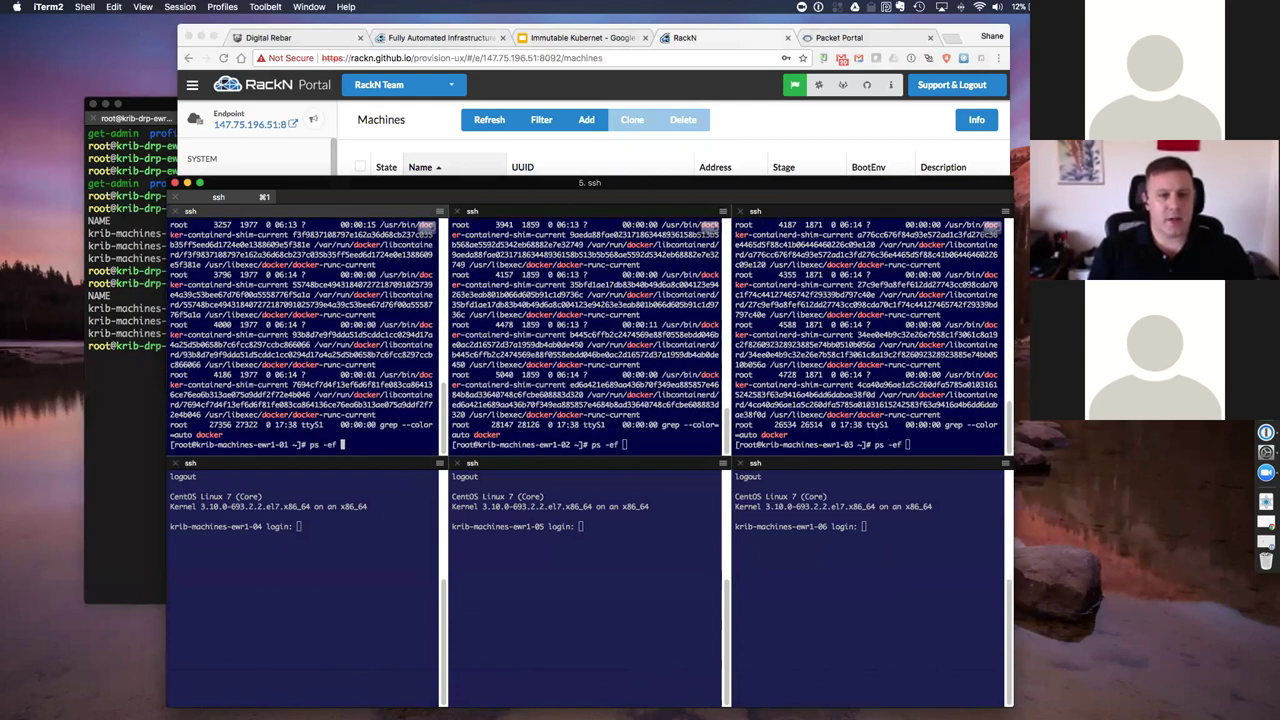
text(| grep kubereter)
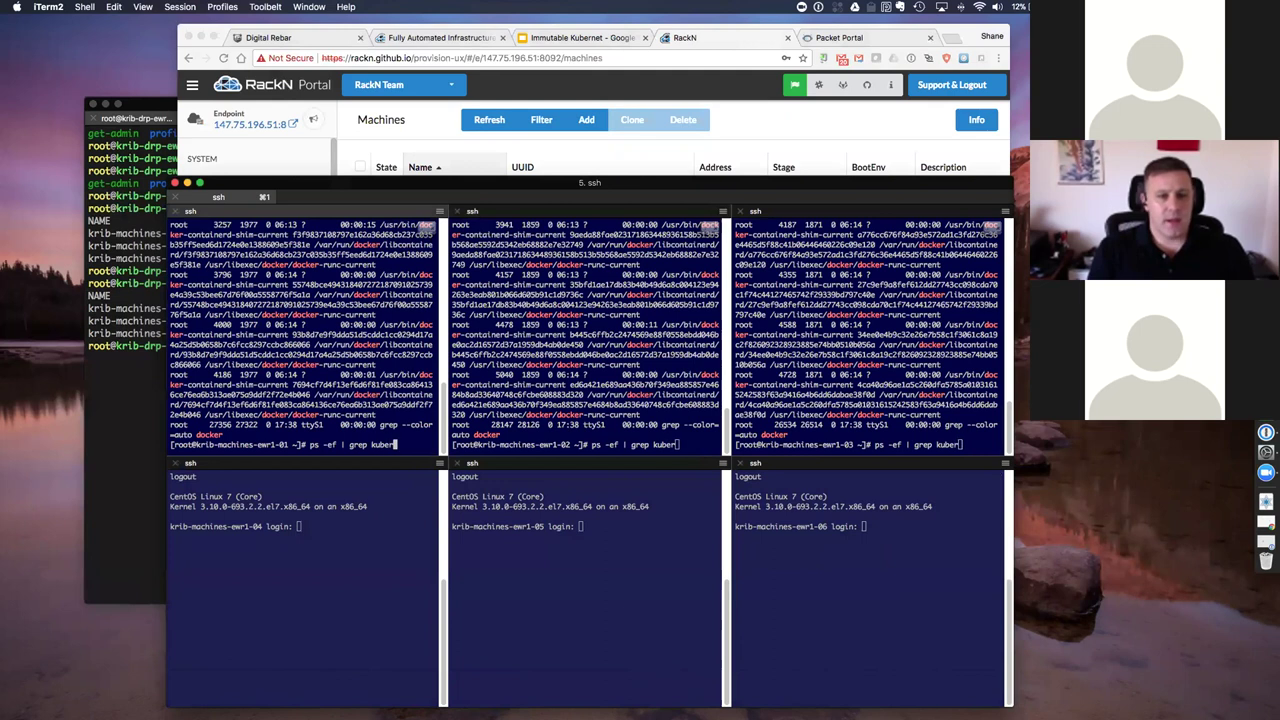
key(BackSpace)
text(s)
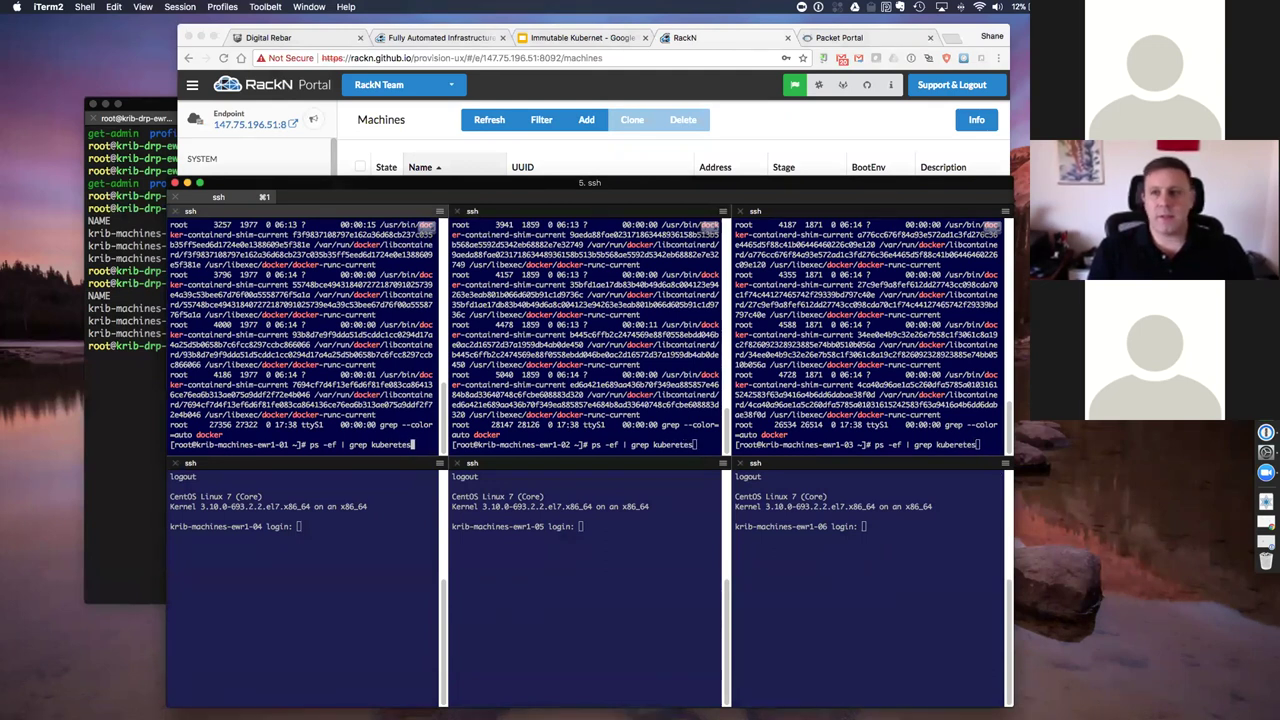
key(Return)
key(Up)
key(BackSpace)
key(BackSpace)
key(BackSpace)
text(netes)
key(Return)
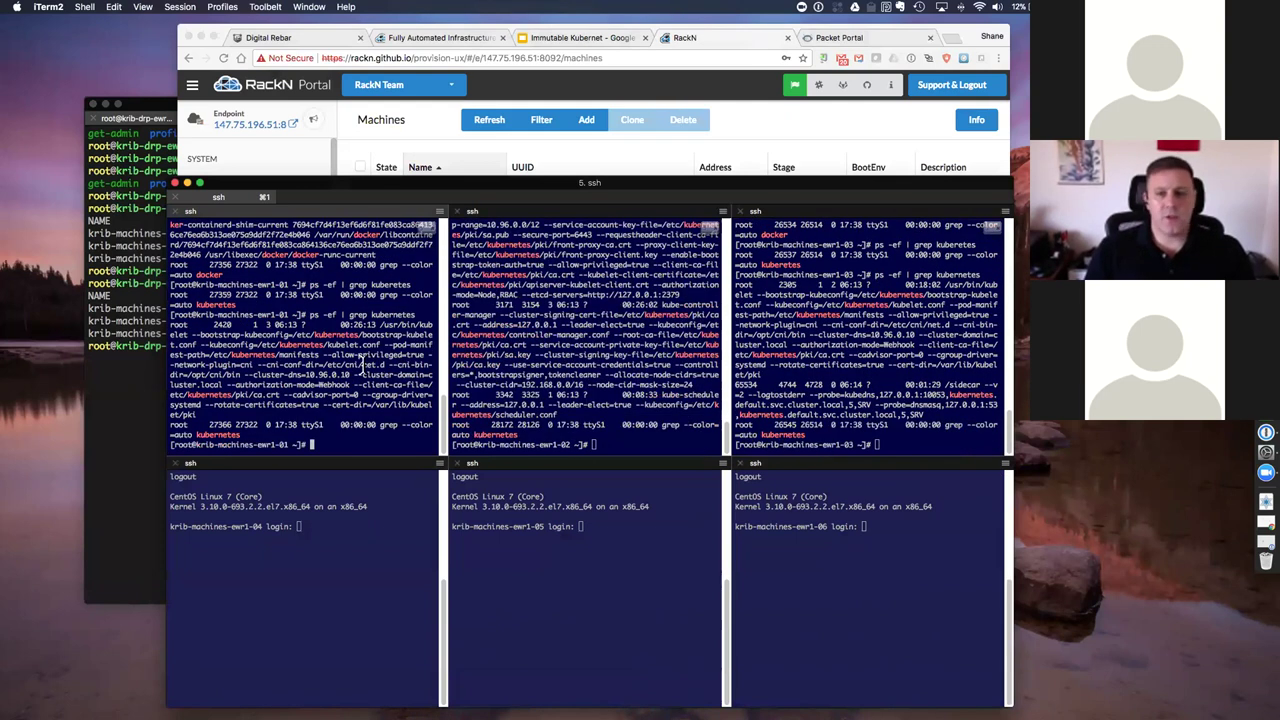
Step: Check the ewr1-02 pane and provisioning server terminal, then return to the RackN portal
click(464, 327)
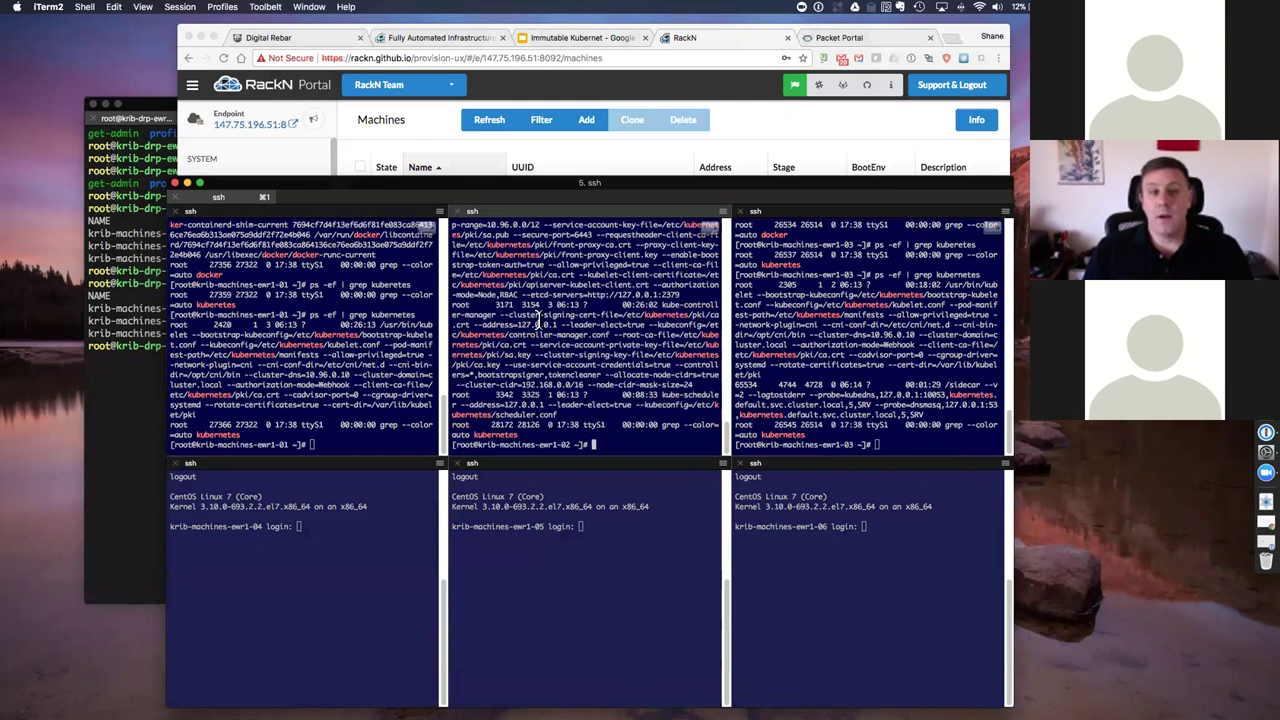
click(117, 397)
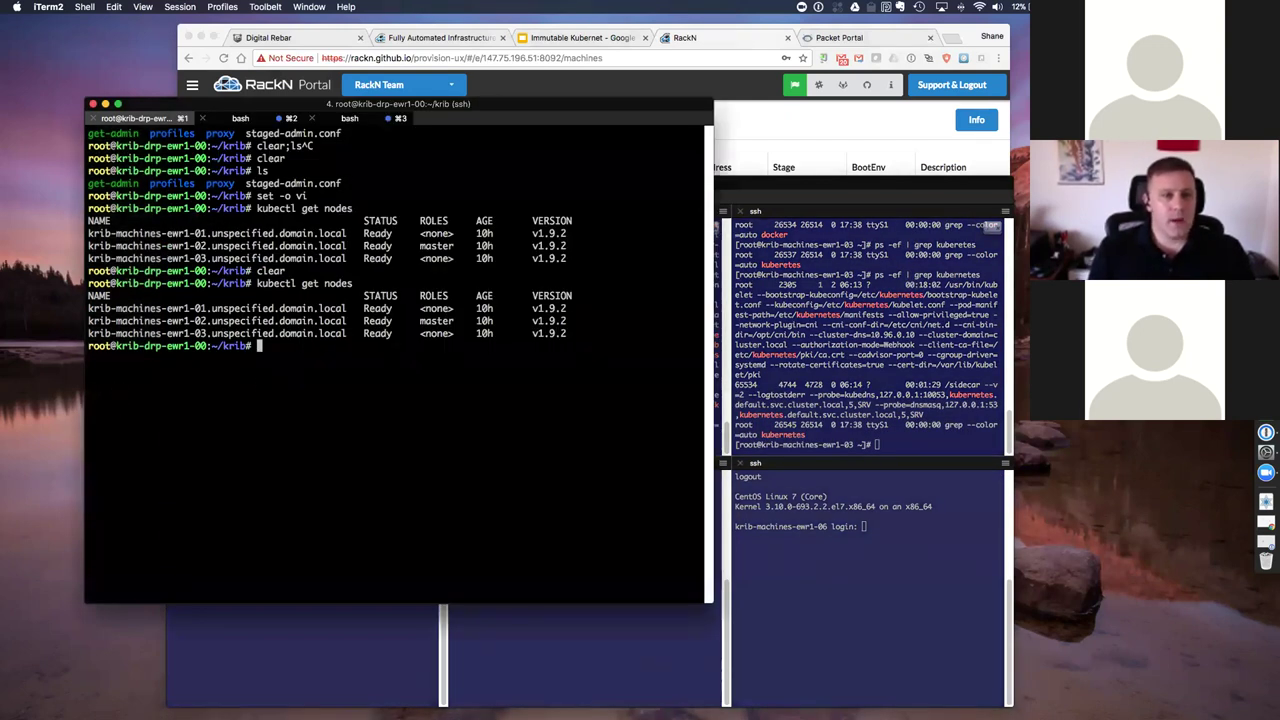
text(cat)
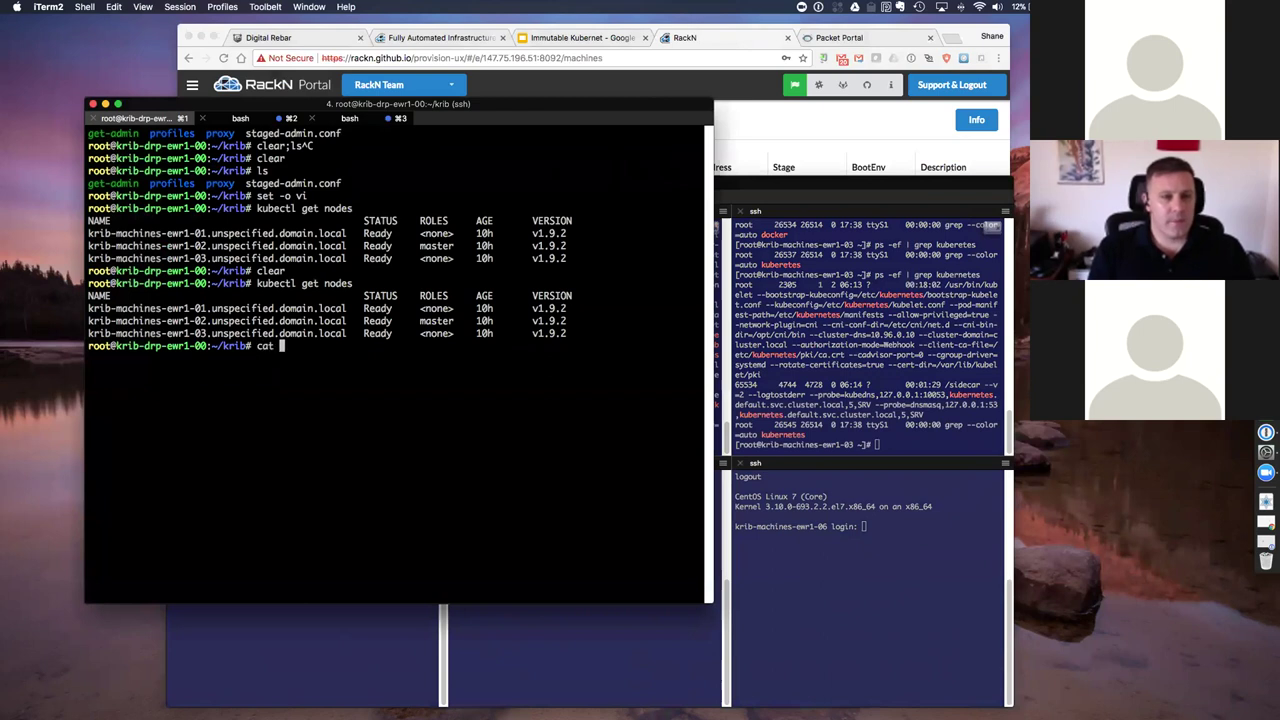
key(BackSpace)
key(BackSpace)
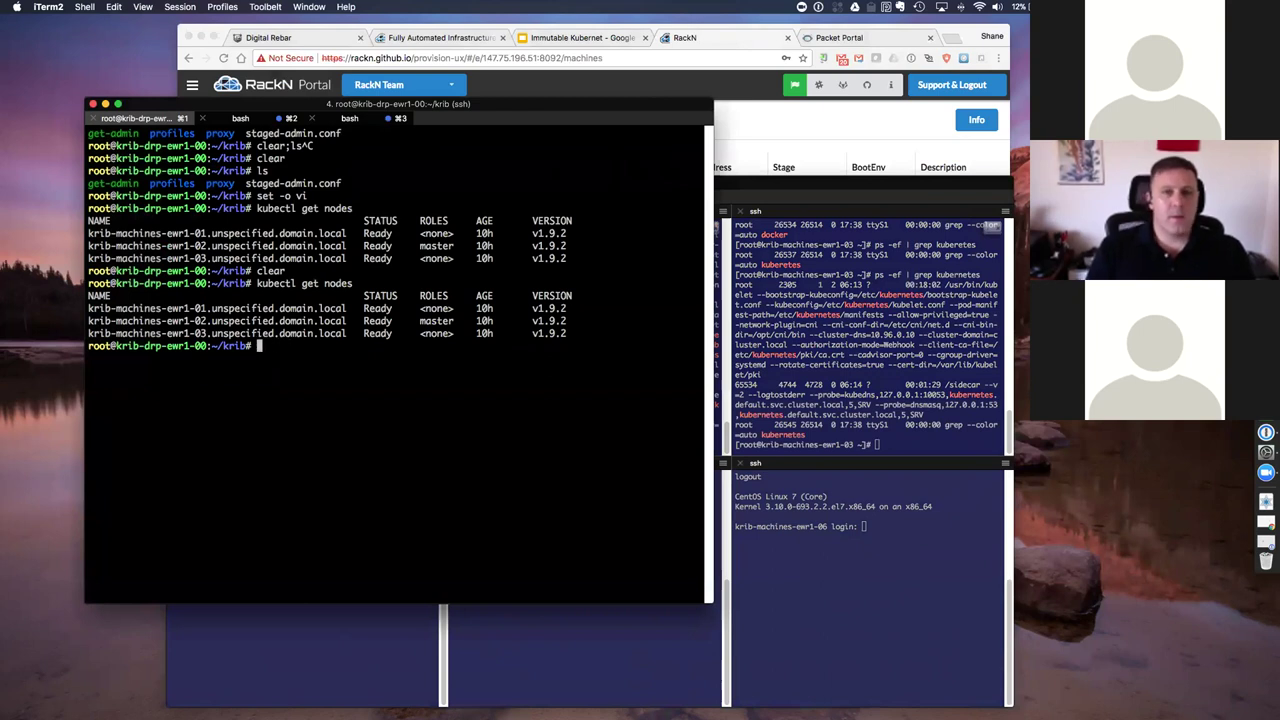
click(693, 36)
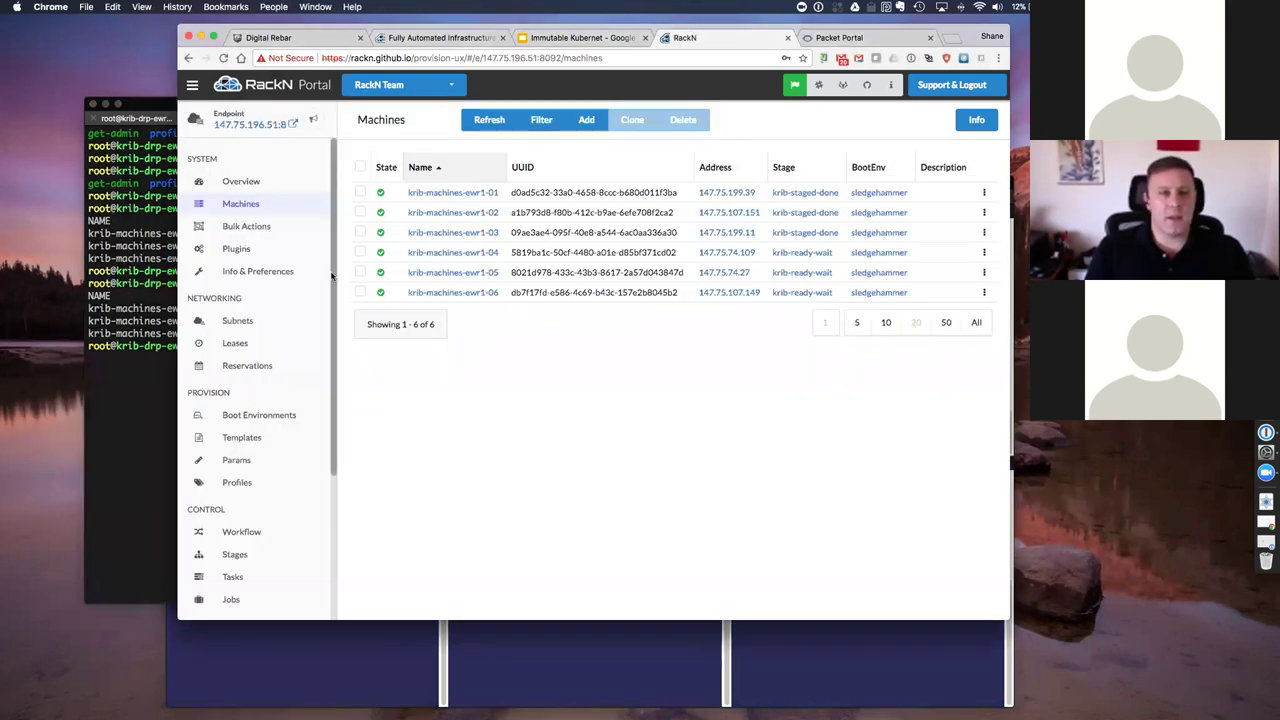
Step: Open the Profiles list and briefly view the krib-live-staged profile details
click(240, 483)
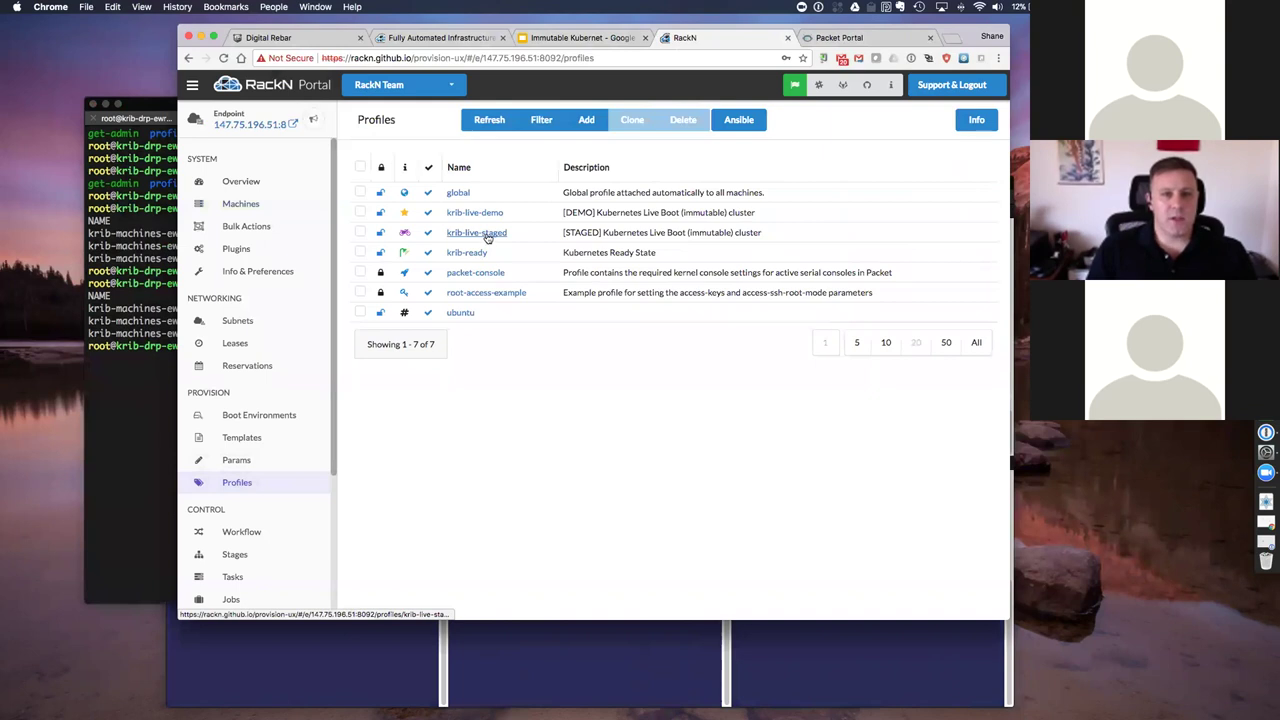
click(489, 238)
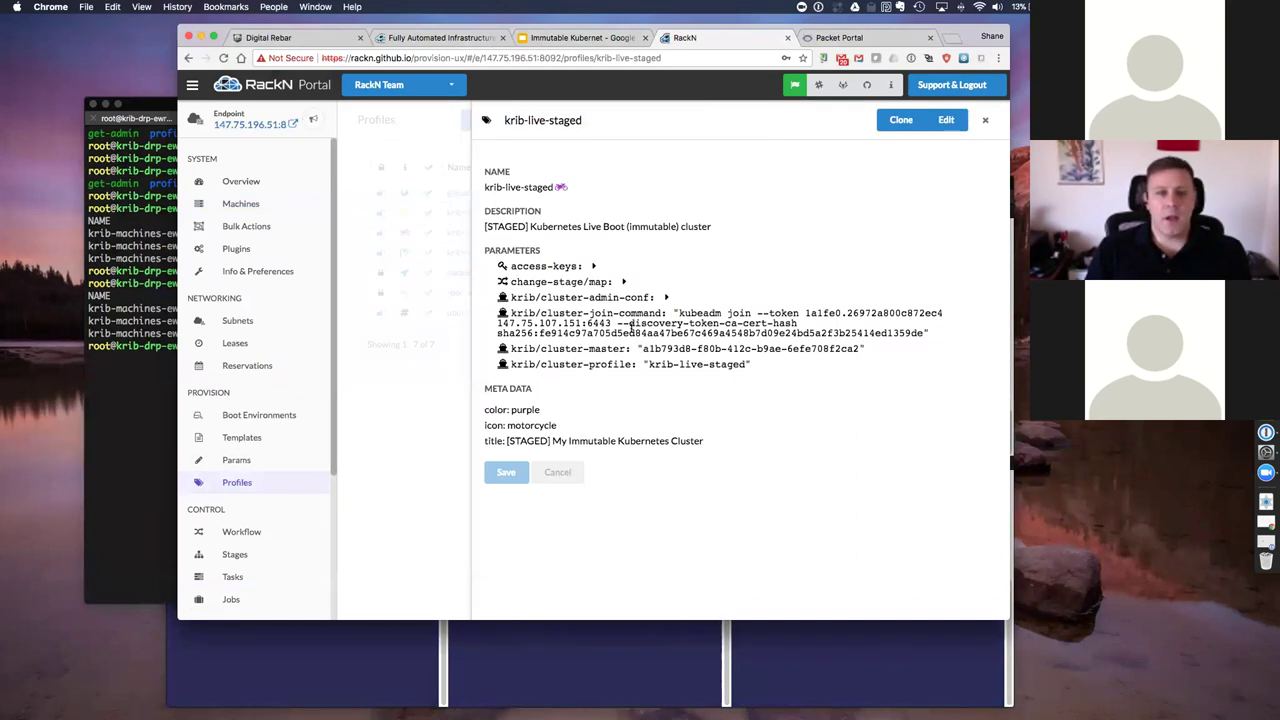
click(382, 445)
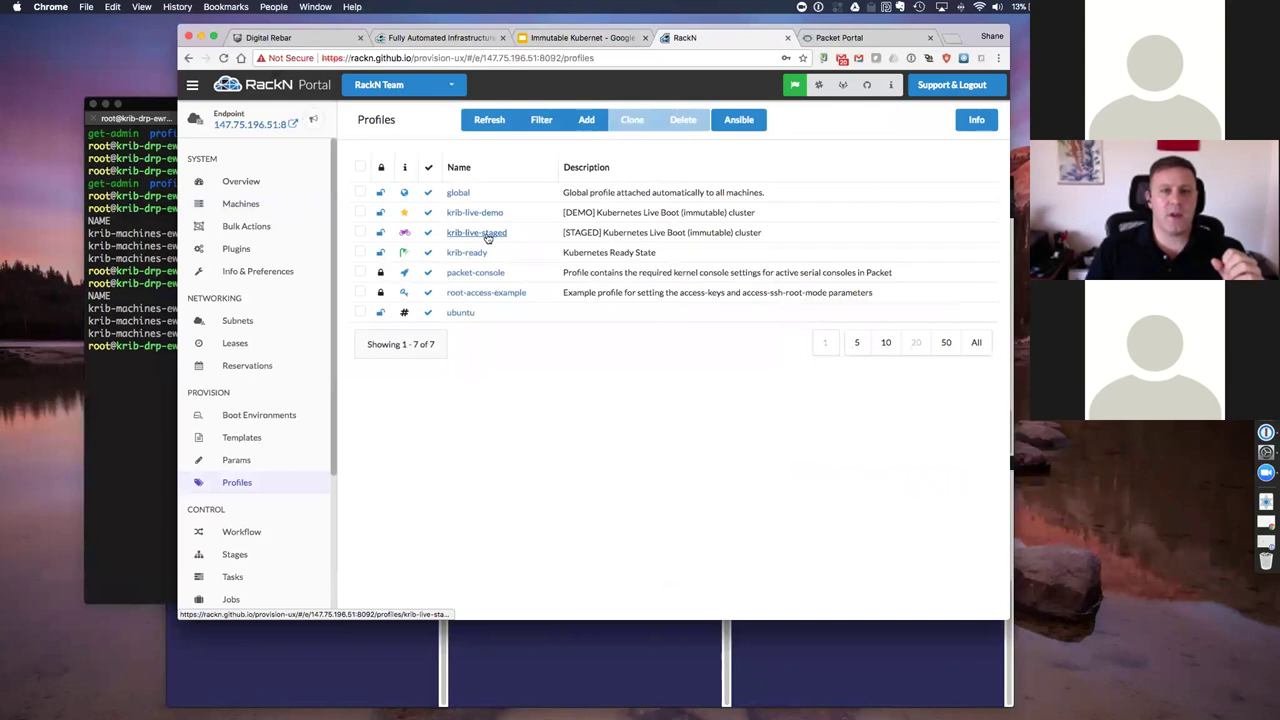
Step: Review krib-live-demo's cluster-profile, change-stage/map and access-keys parameters, then close it
click(495, 212)
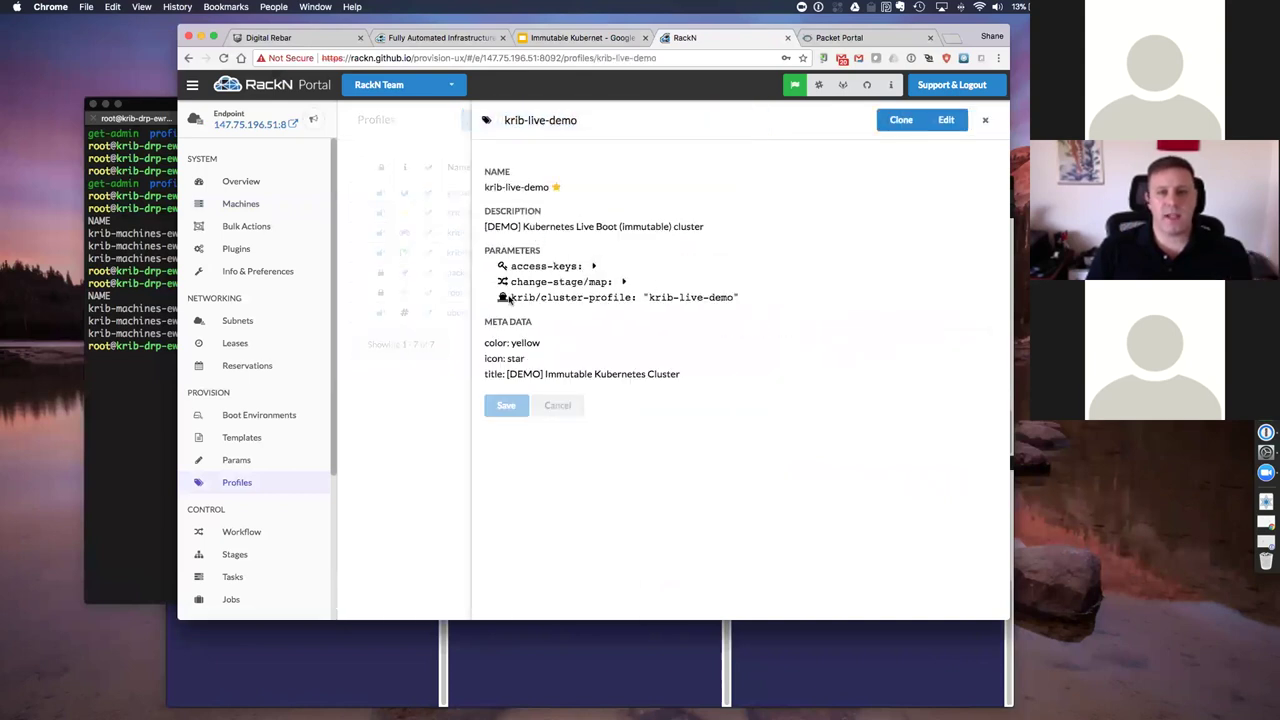
drag(509, 298, 646, 298)
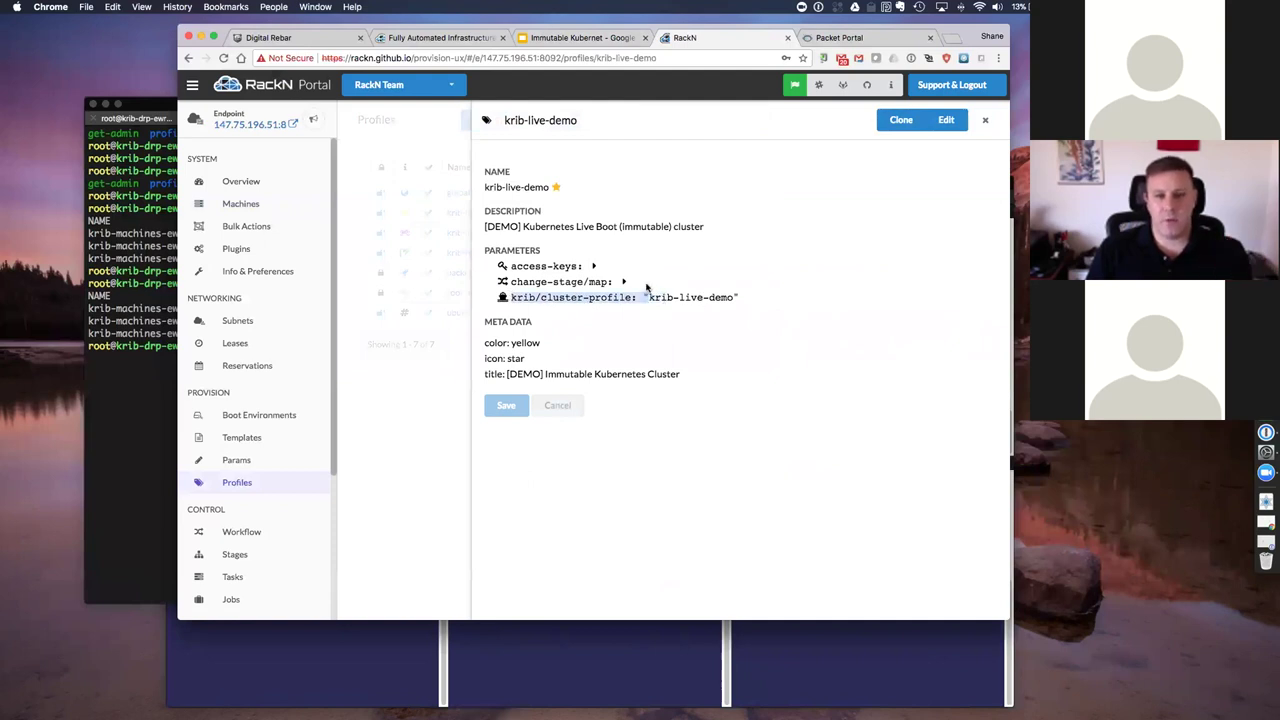
click(624, 283)
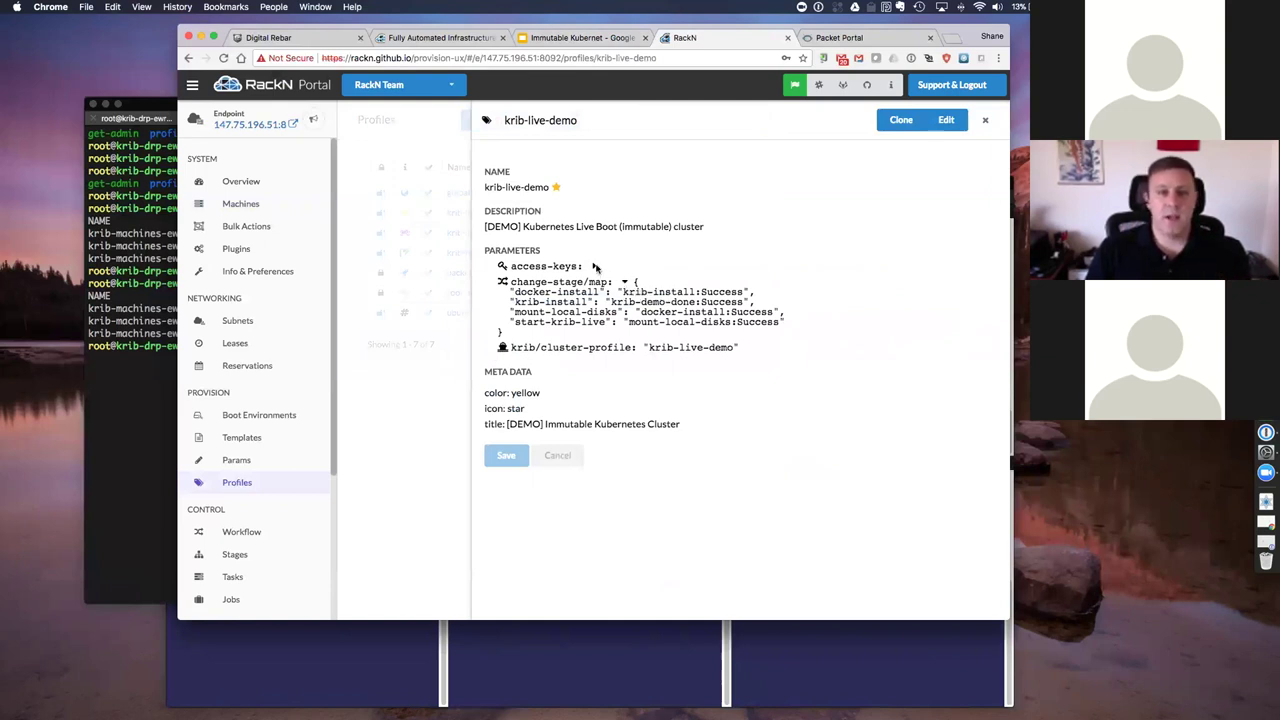
click(595, 267)
click(595, 267)
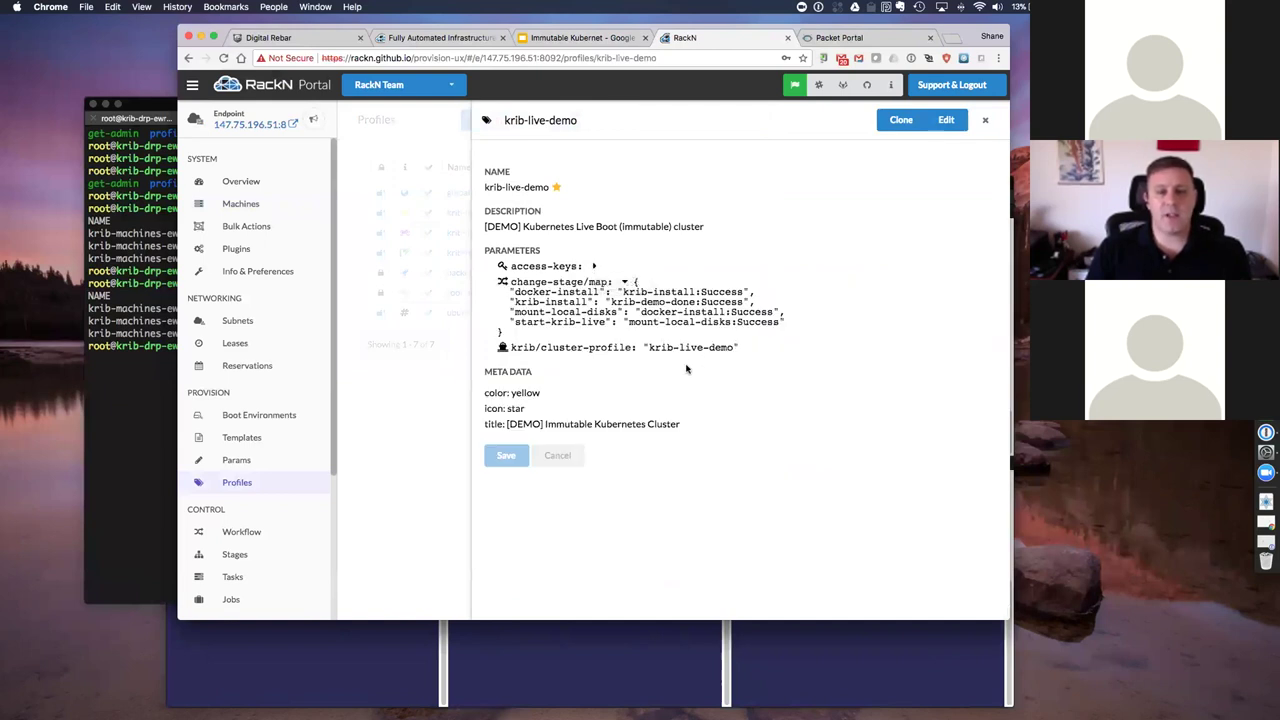
click(418, 416)
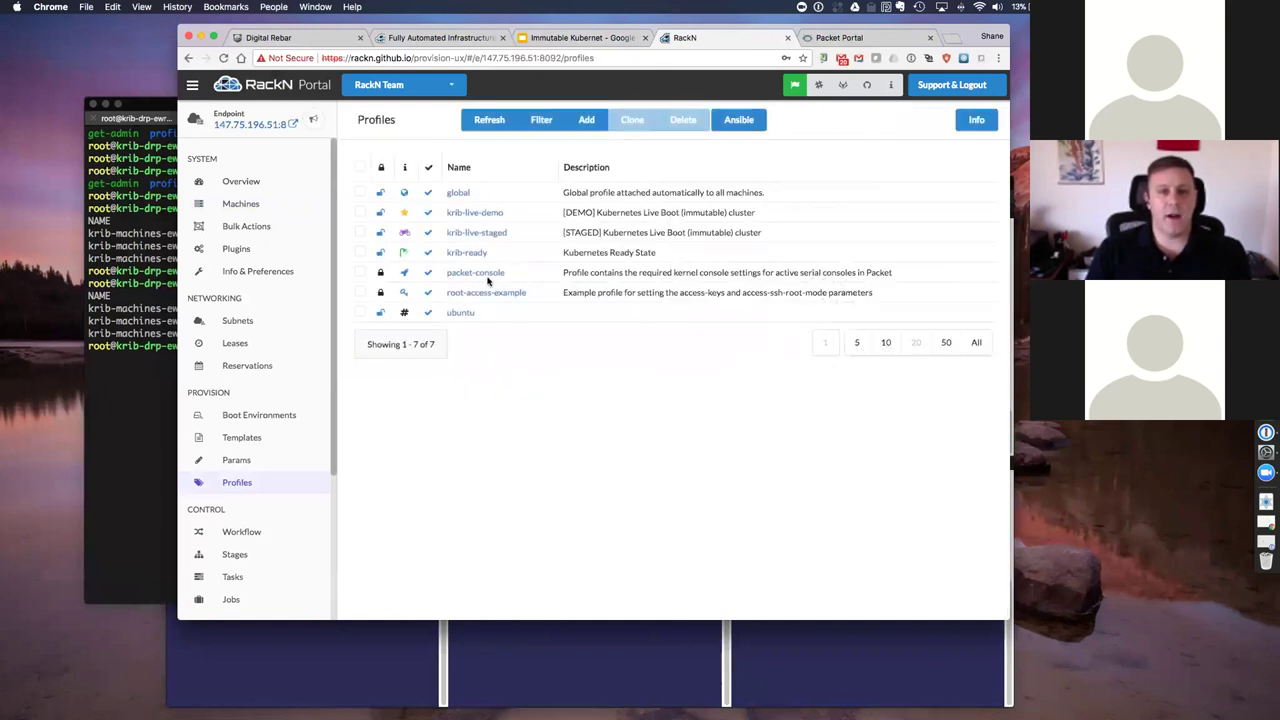
Step: Inspect krib-live-staged's kubeadm cluster-join-command, cluster-master and cluster-profile values, then close it
click(495, 233)
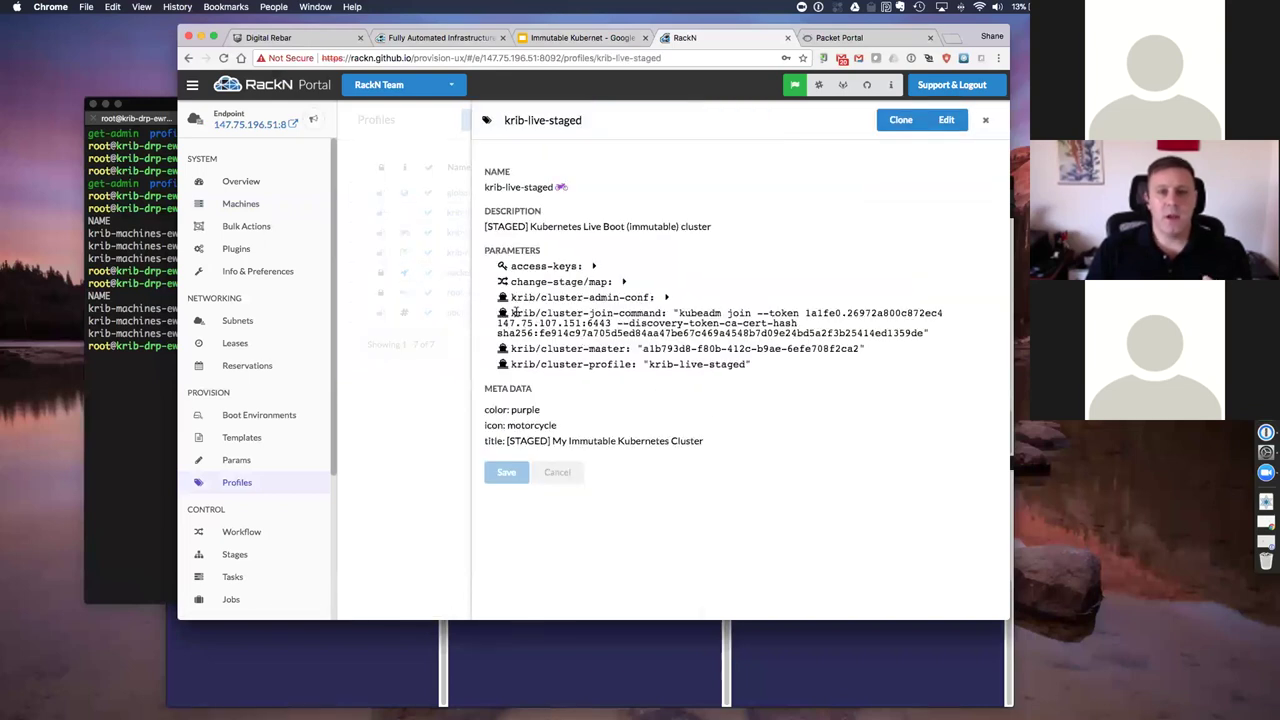
drag(511, 312, 681, 311)
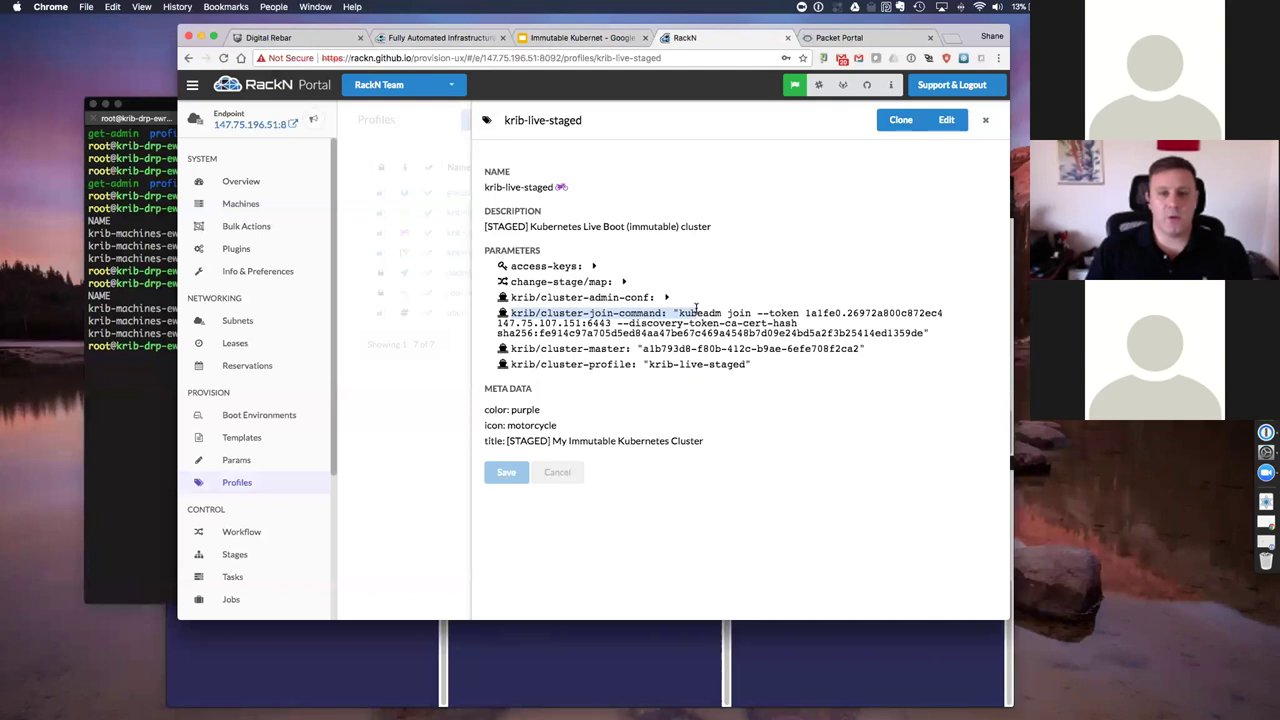
drag(696, 308, 721, 309)
click(722, 318)
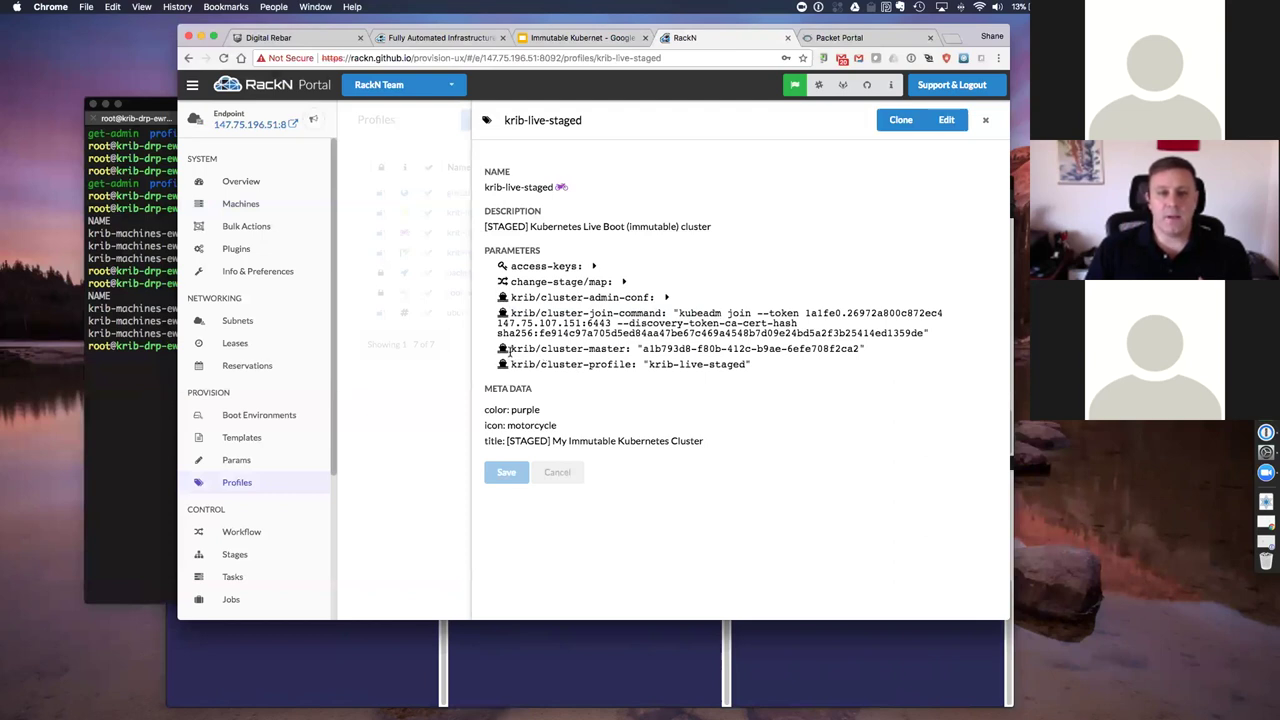
drag(512, 349, 840, 348)
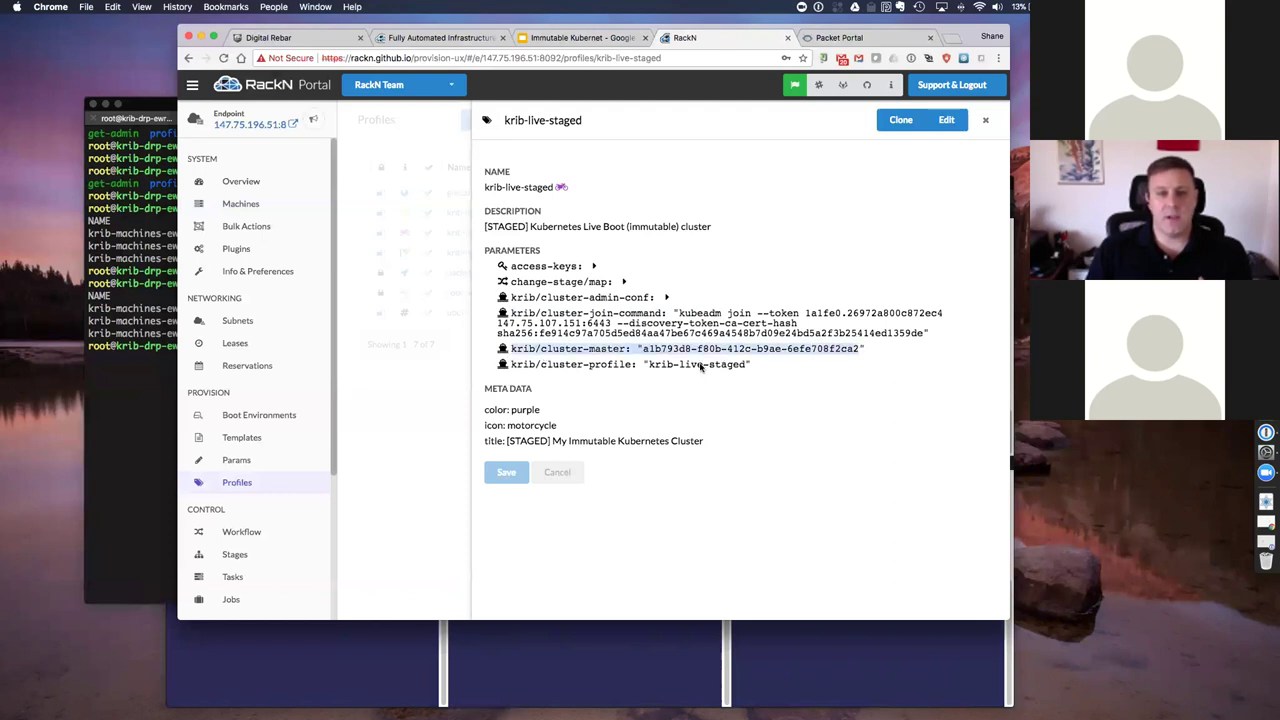
click(514, 365)
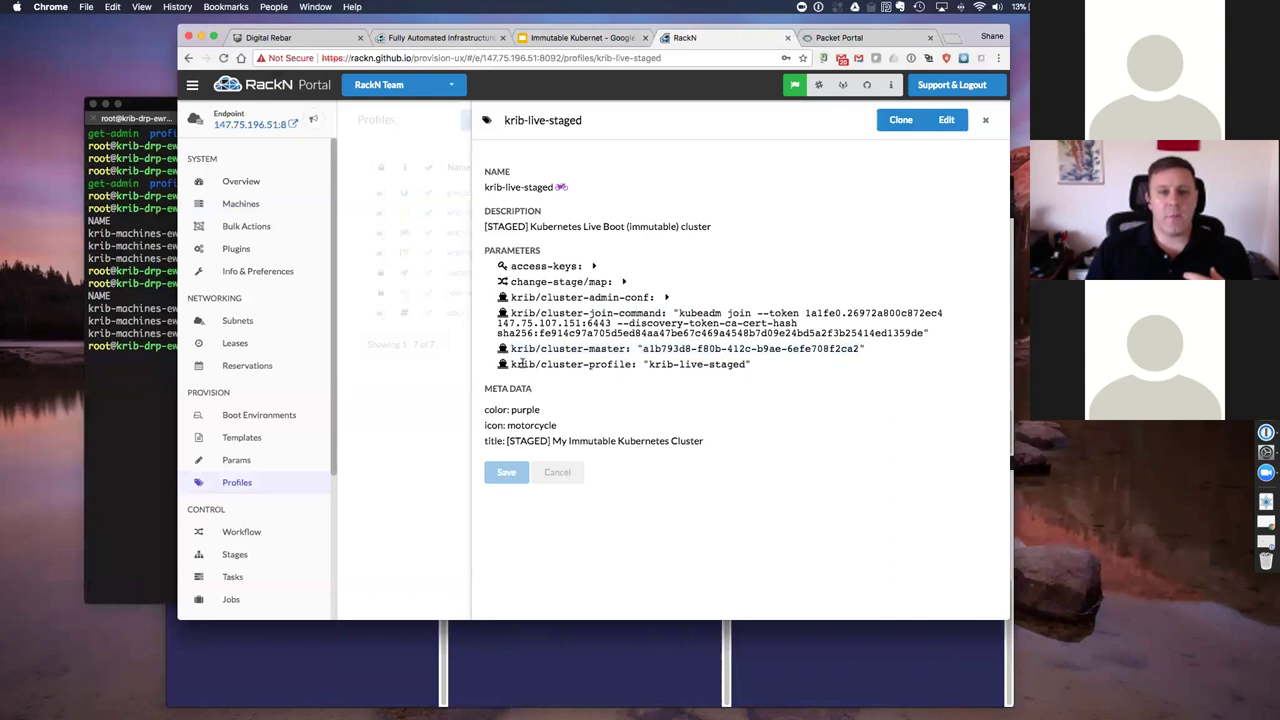
drag(514, 365, 743, 364)
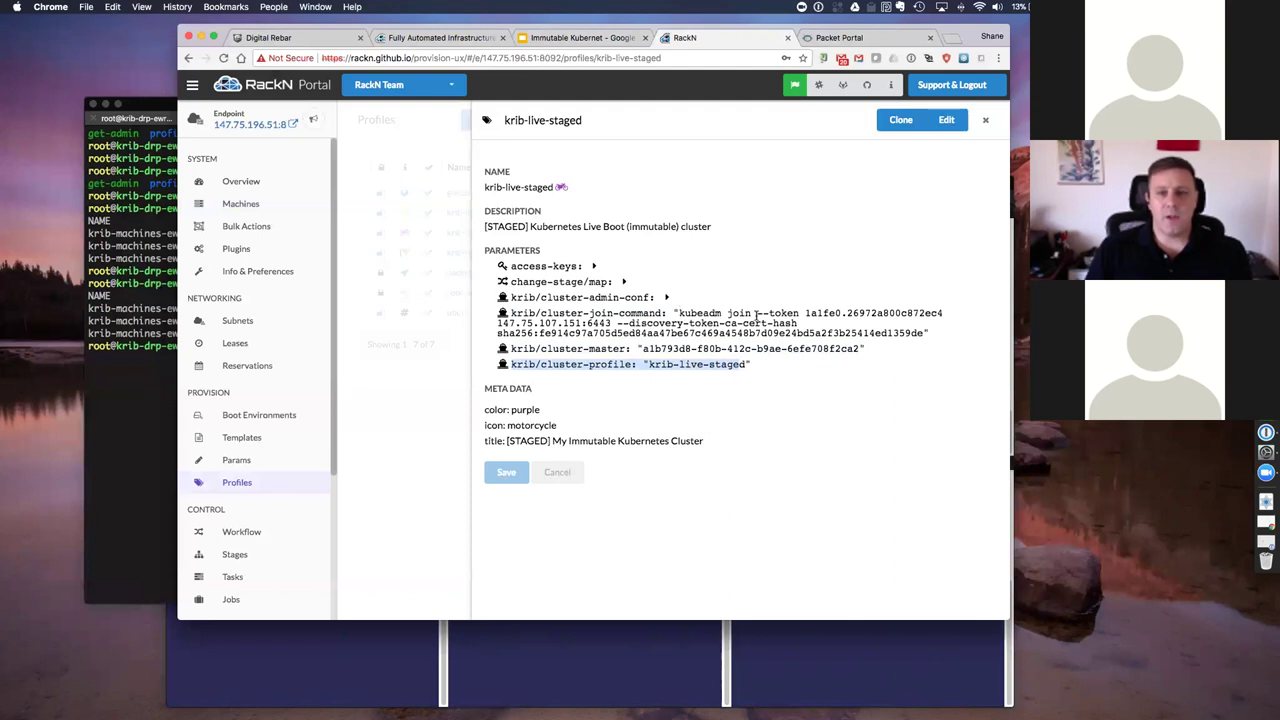
drag(679, 313, 919, 333)
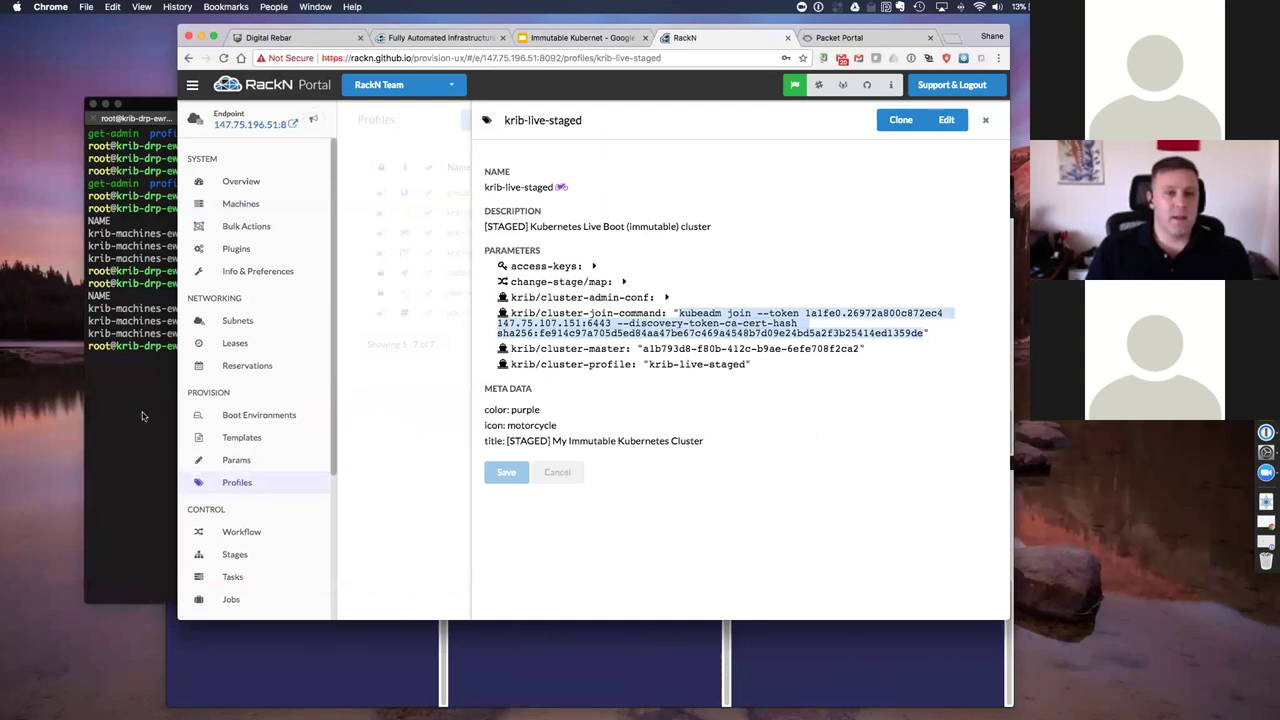
key(Escape)
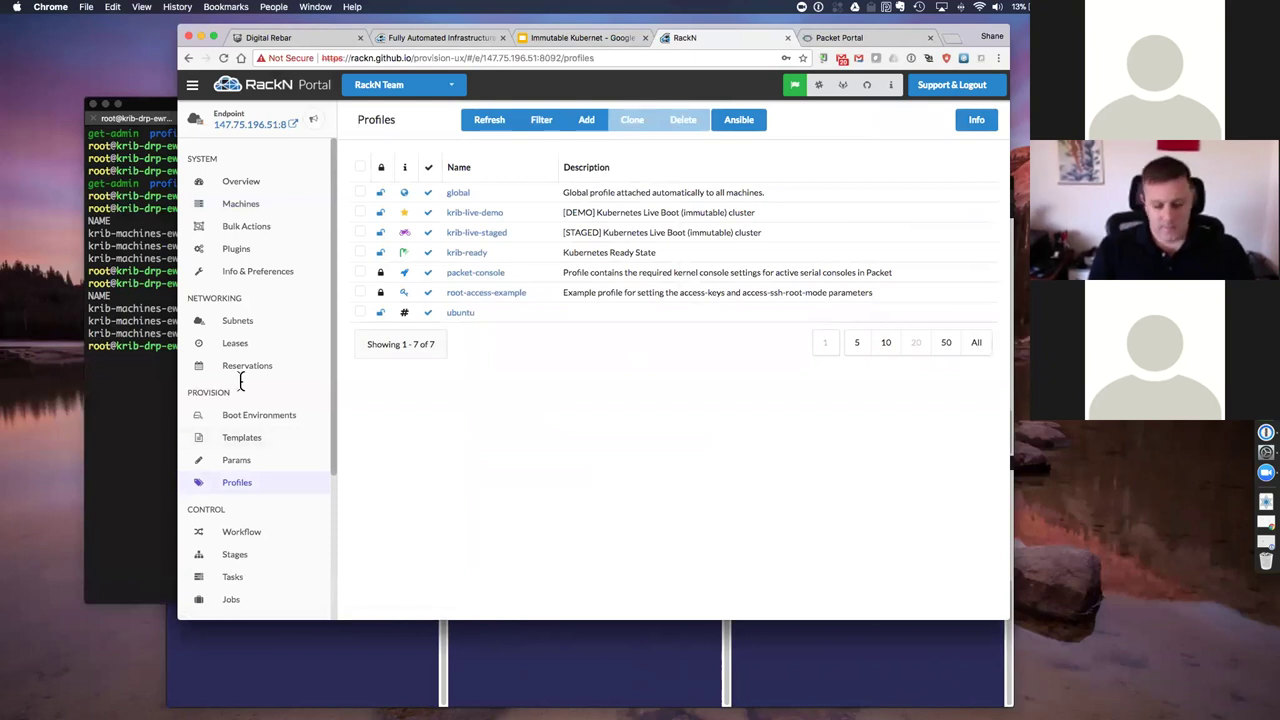
key(super+Tab)
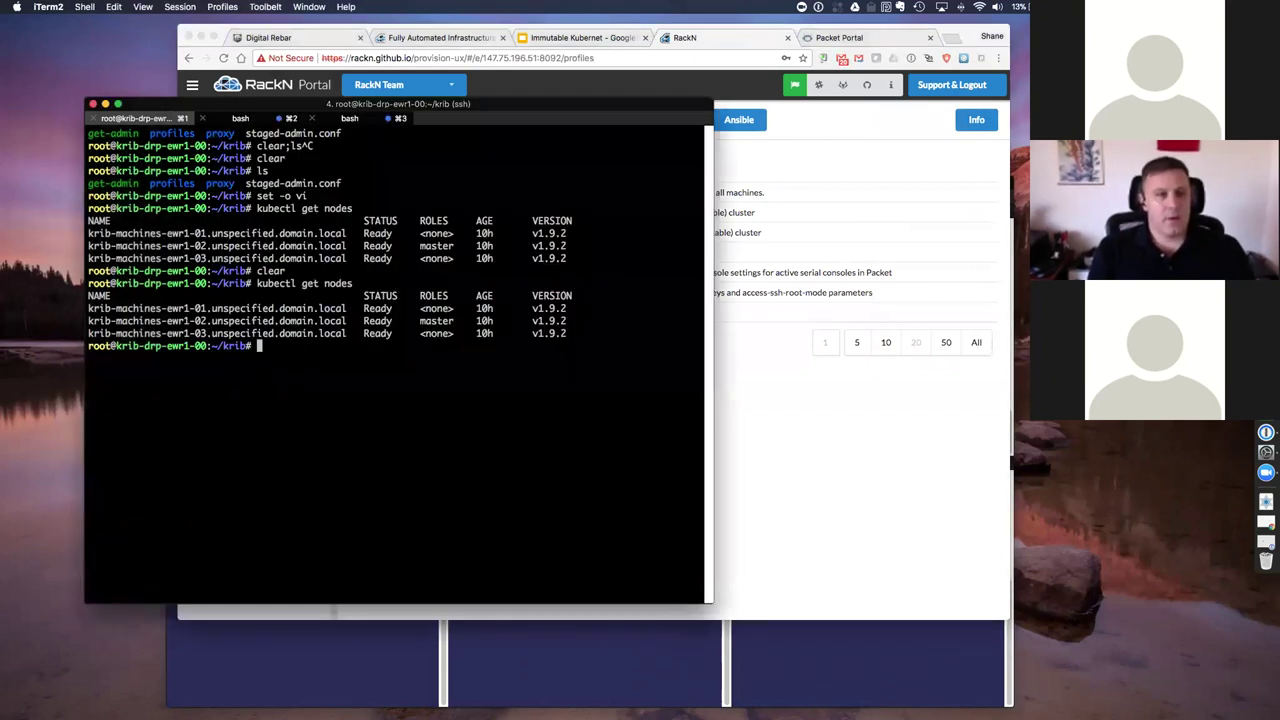
Step: Print the get-admin script and highlight its drpcli profiles get cluster-admin-conf command
text(get)
key(BackSpace)
key(BackSpace)
key(BackSpace)
key(BackSpace)
text(cat get-admin)
key(Return)
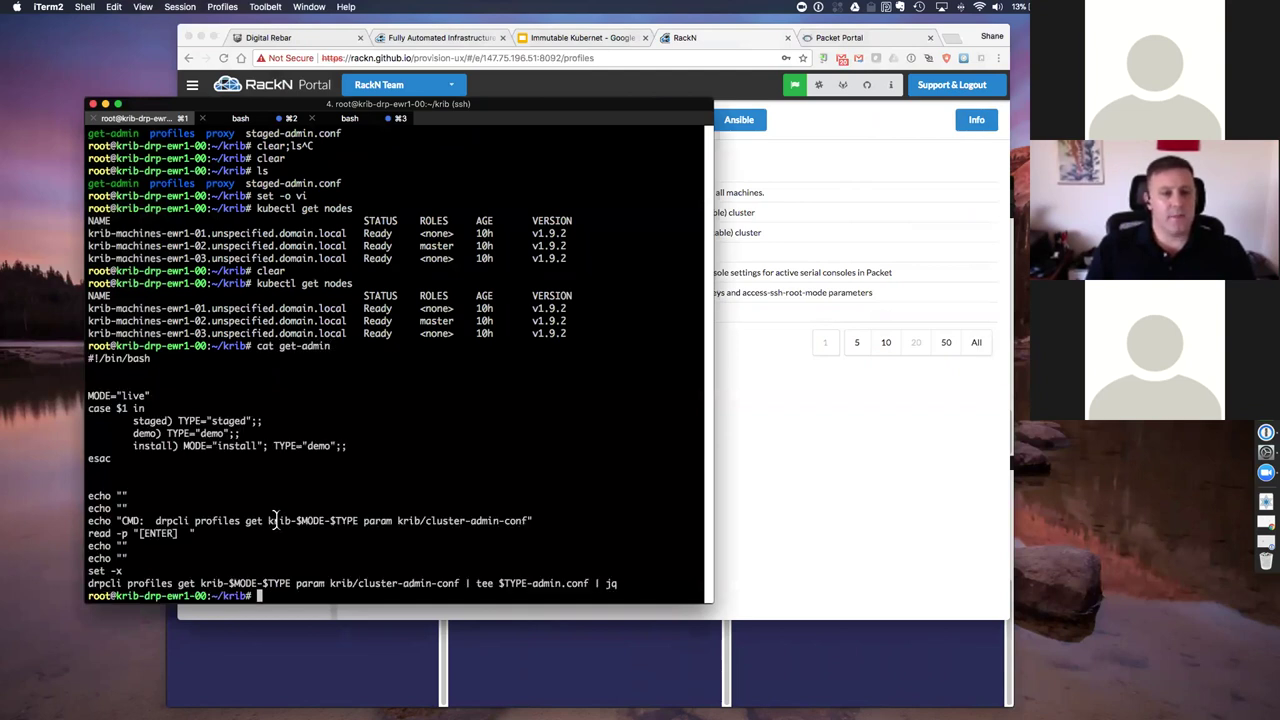
mouse_move(354, 520)
mouse_down()
mouse_move(343, 520)
mouse_move(357, 520)
mouse_up()
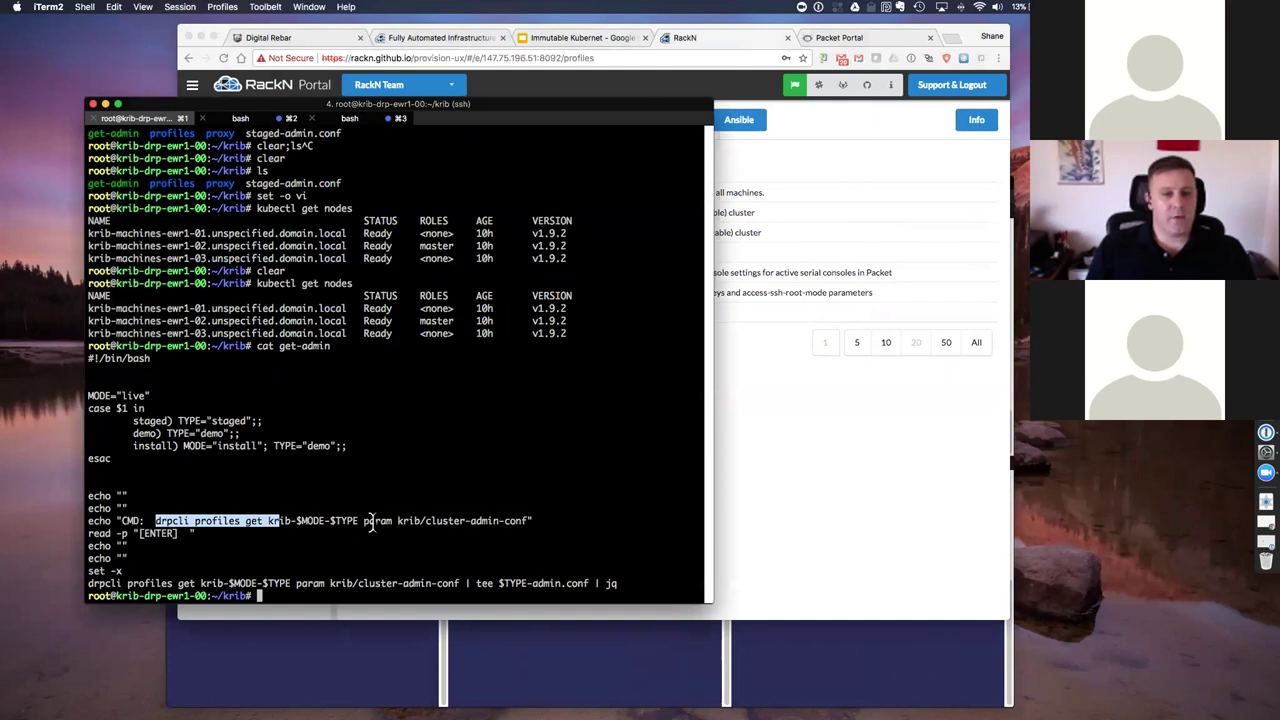
key(shift+Right)
key(shift+Right)
key(shift+Right)
key(shift+Right)
key(shift+Right)
key(shift+Right)
key(shift+Right)
key(shift+Right)
key(shift+Right)
key(shift+Right)
key(shift+Right)
key(shift+Right)
key(shift+Right)
key(shift+Right)
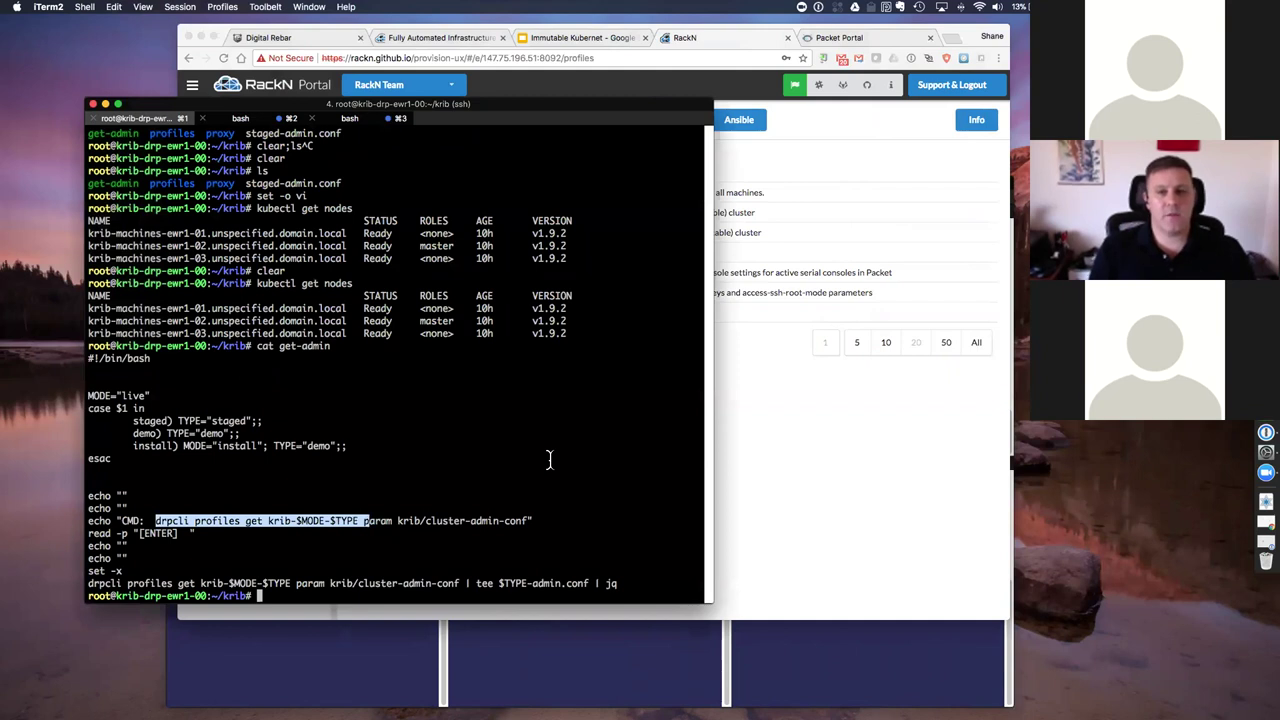
key(shift+Right)
key(shift+Right)
key(shift+Right)
key(shift+Right)
key(shift+Right)
key(shift+Right)
key(shift+Right)
key(shift+Right)
key(shift+Right)
key(shift+Right)
key(shift+Right)
key(shift+Right)
key(shift+Right)
key(shift+Right)
key(shift+Right)
key(shift+Right)
key(shift+Right)
key(shift+Right)
key(shift+Right)
key(shift+Right)
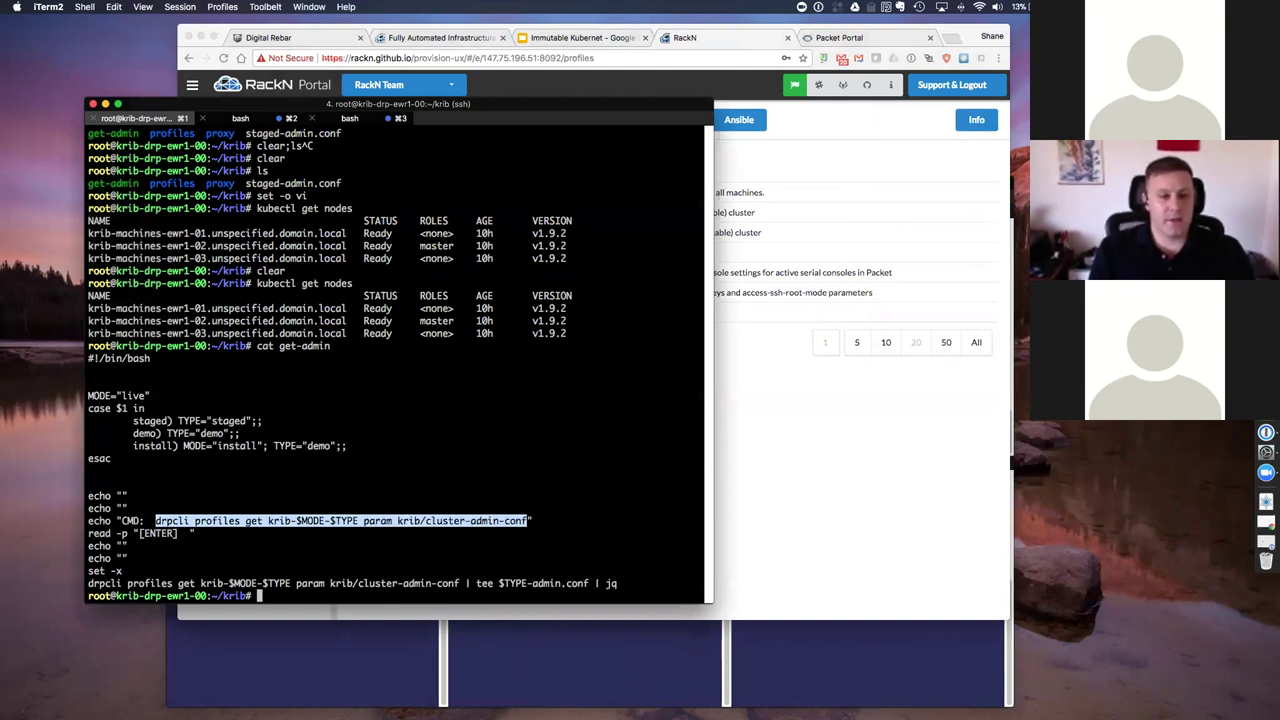
text(cat c)
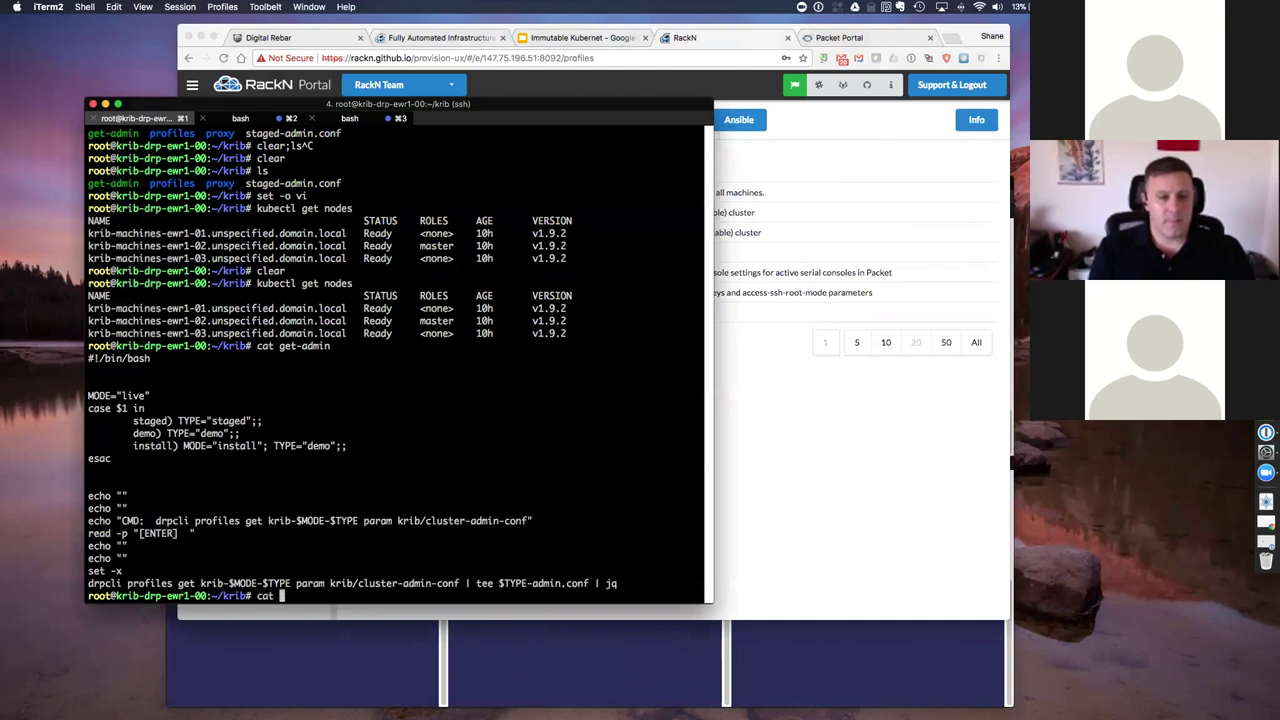
key(BackSpace)
text(sta)
key(Tab)
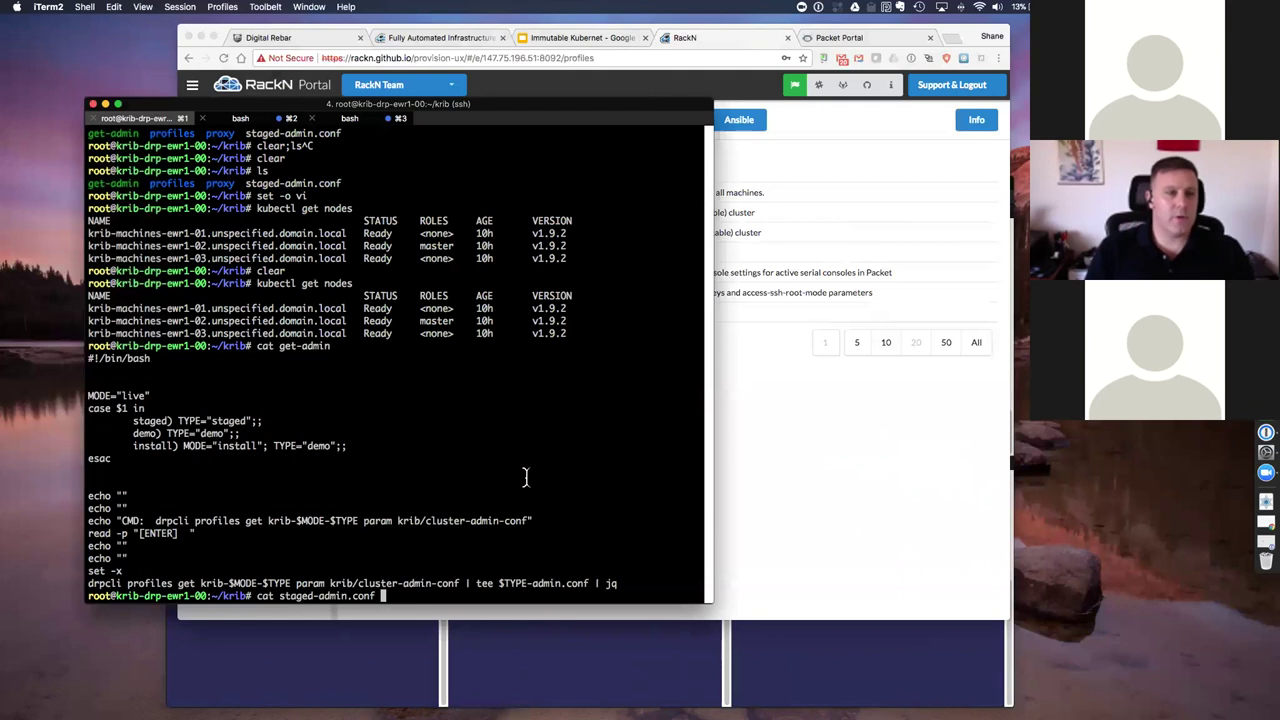
key(Return)
key(Up)
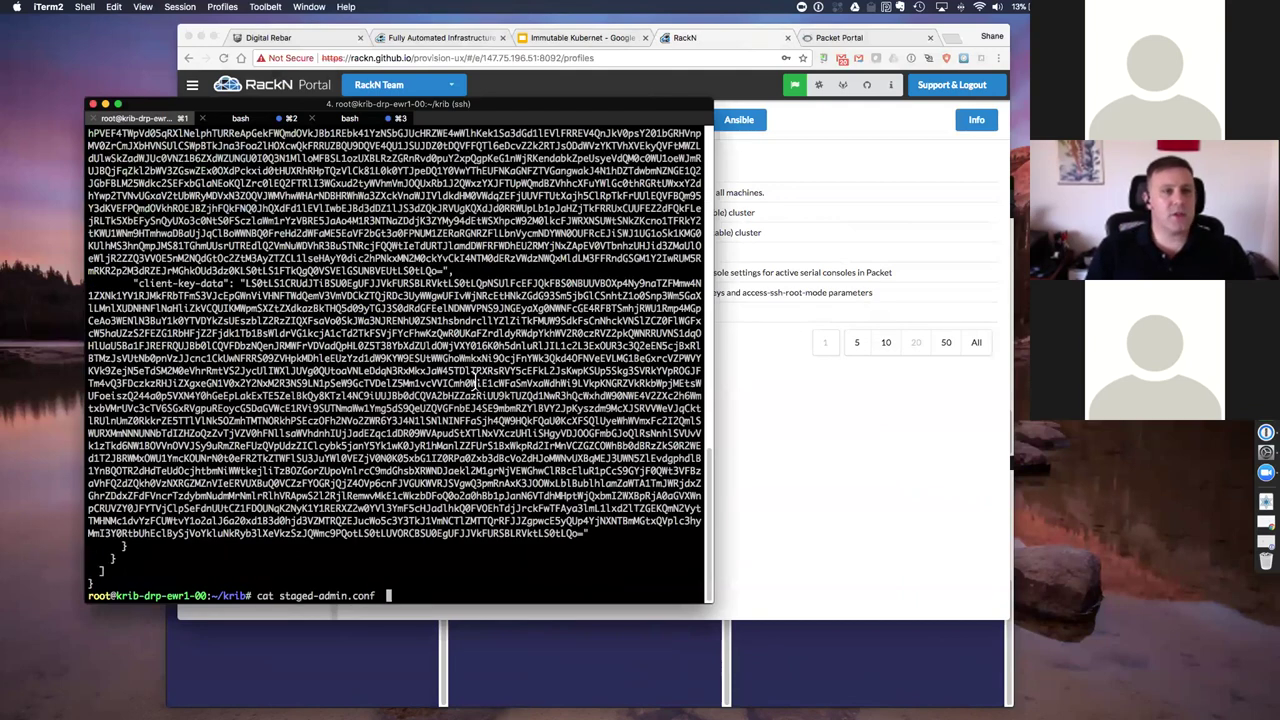
key(Return)
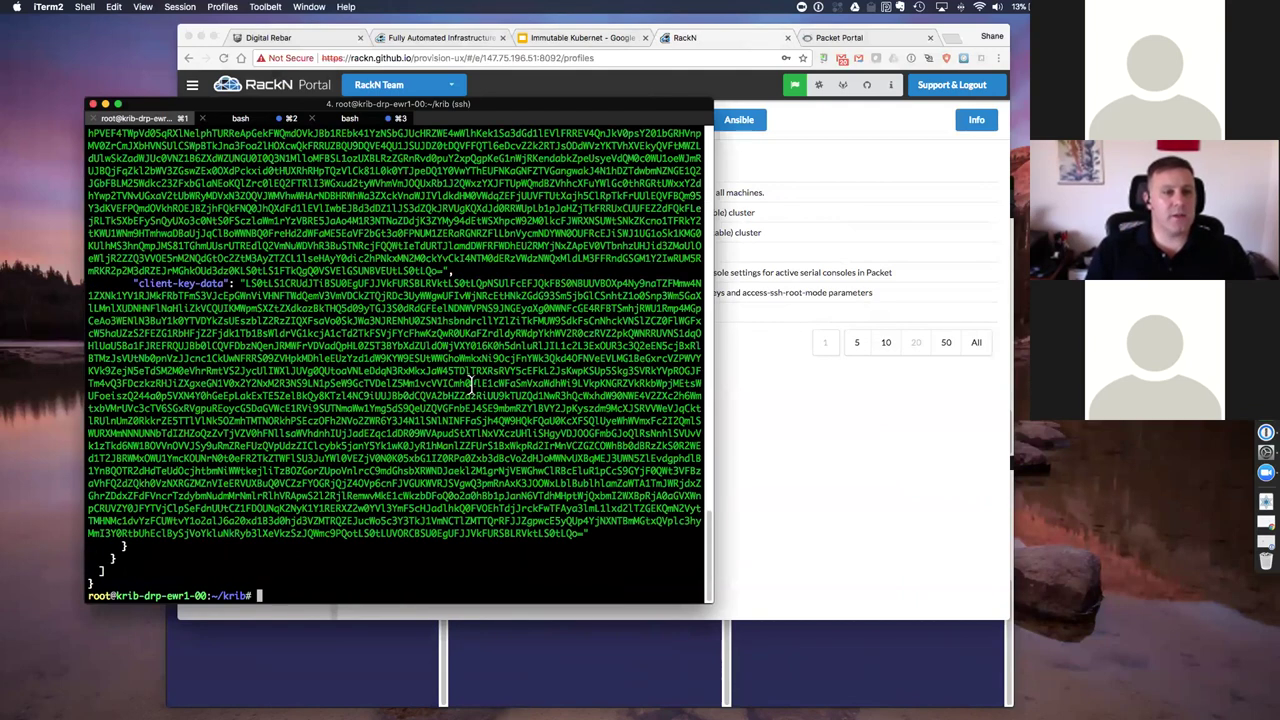
scroll(470, 384, up, 10)
scroll(470, 384, up, 10)
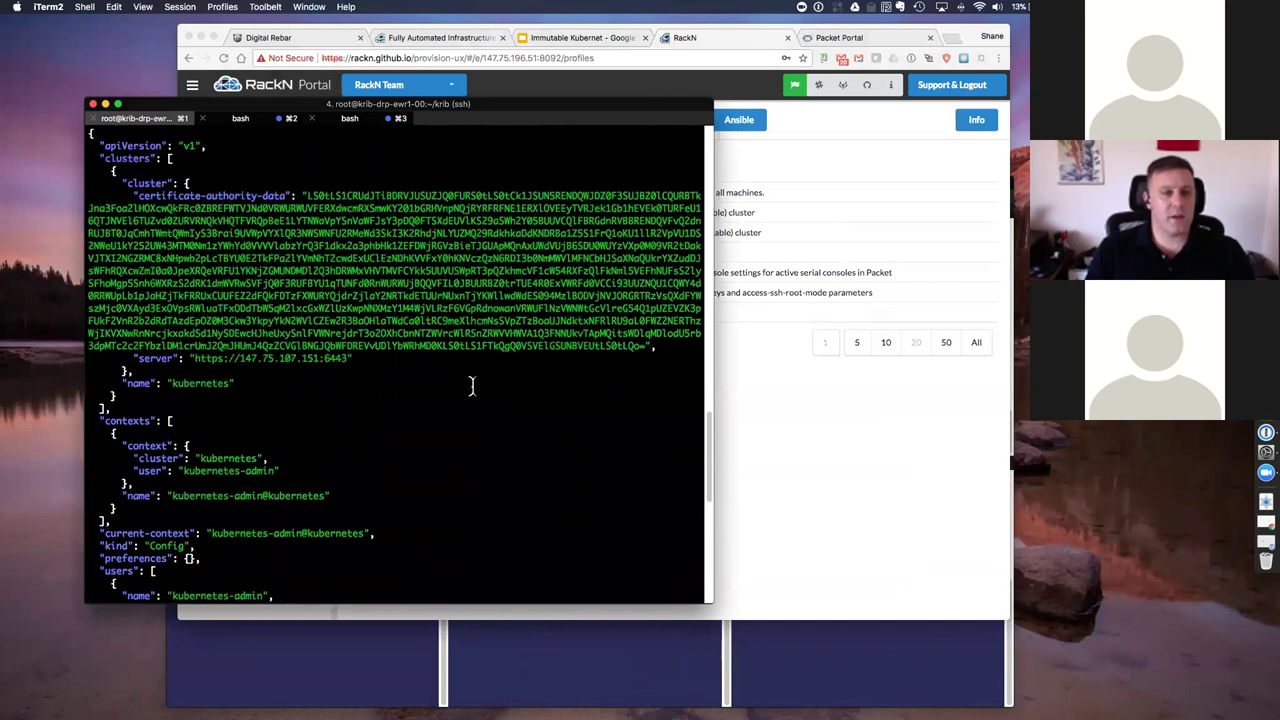
scroll(465, 383, down, 5)
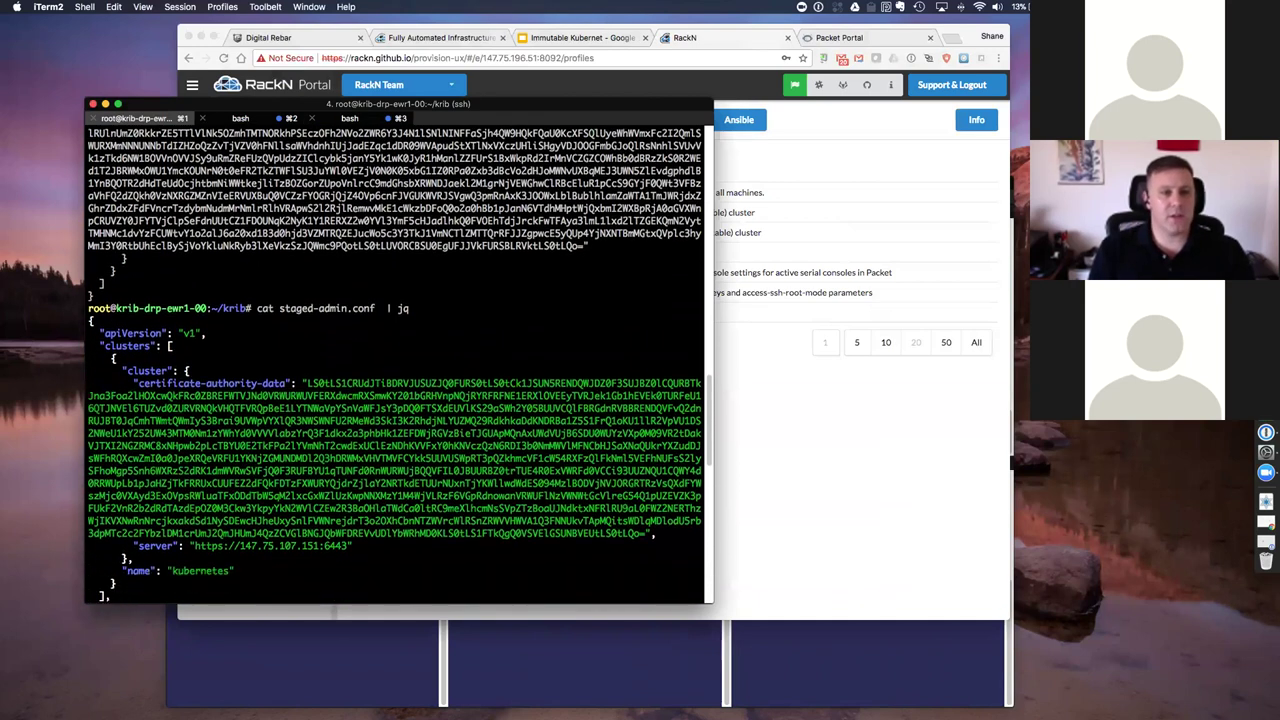
scroll(465, 383, down, 15)
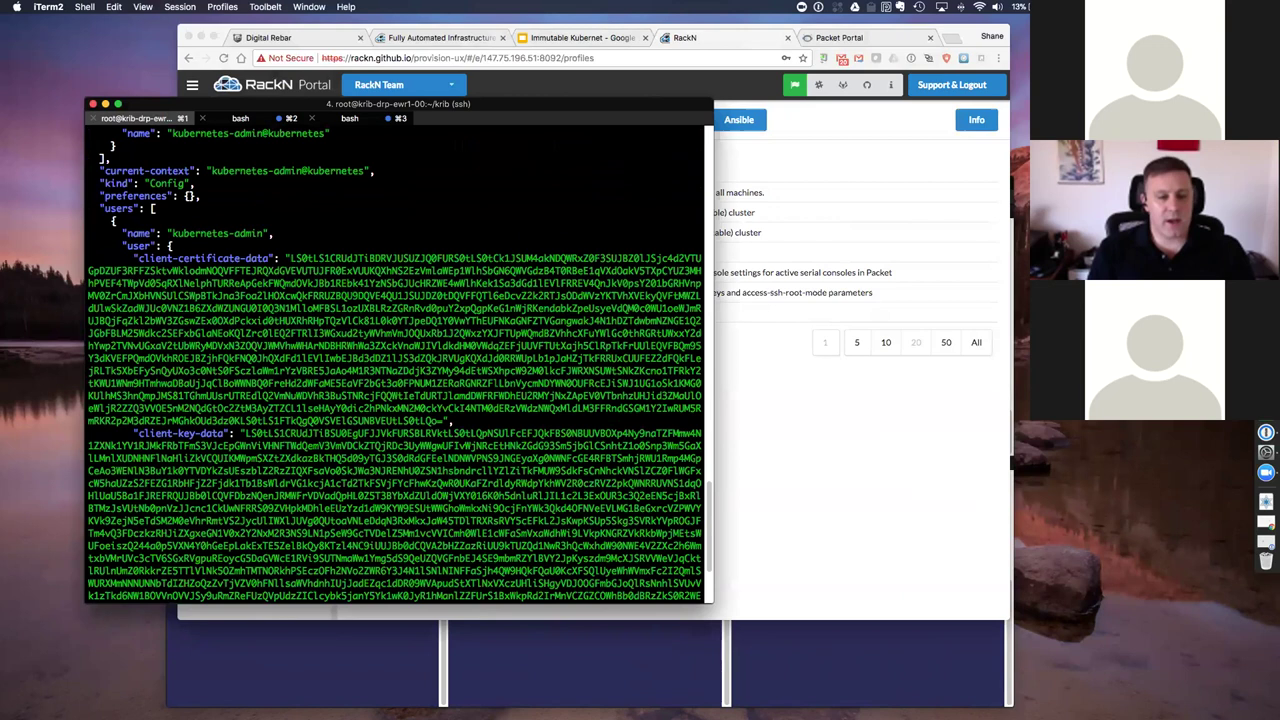
key(Return)
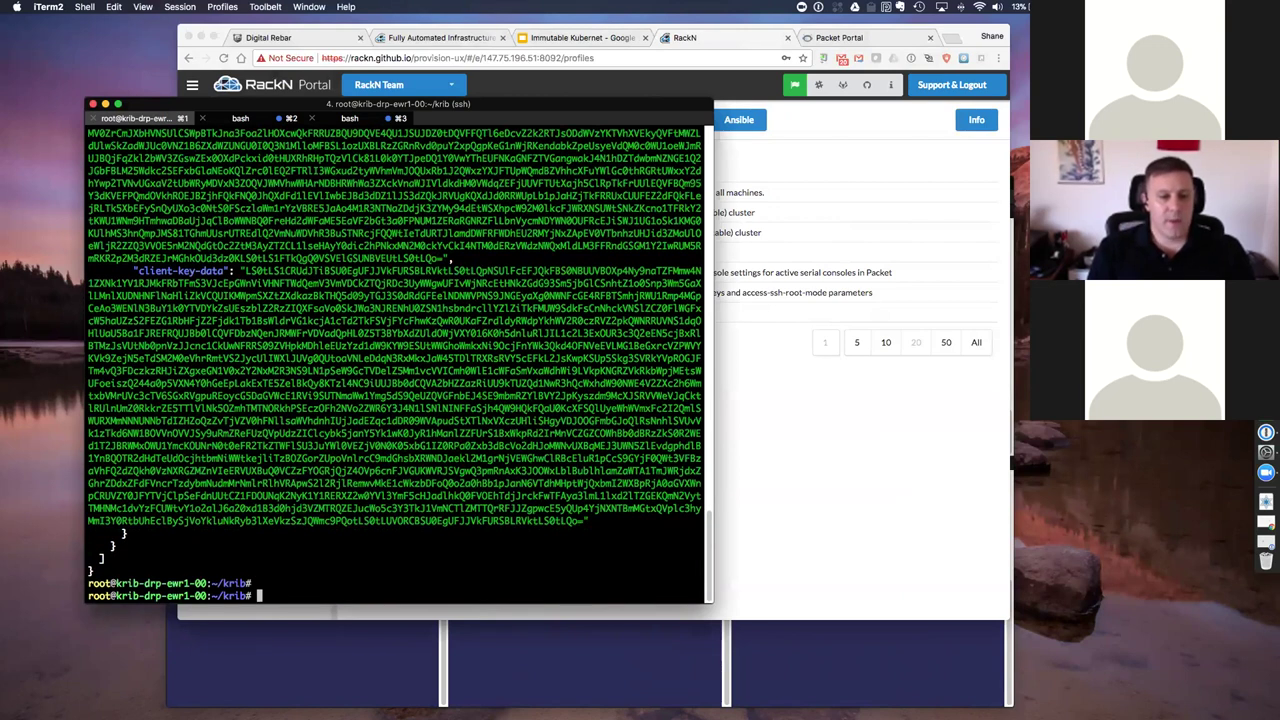
Step: Export KUBECONFIG to staged-admin.conf and list nodes 01–03 Ready on v1.9.2, ewr1-02 master
text(export)
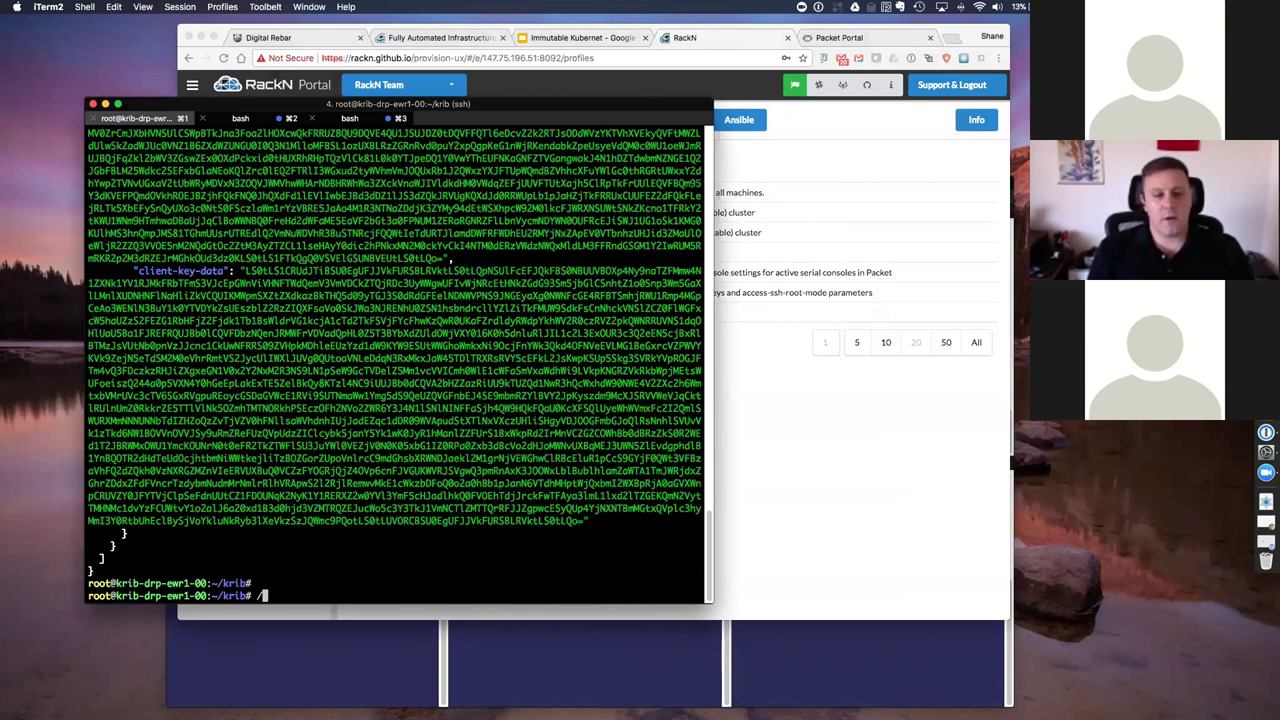
key(Up)
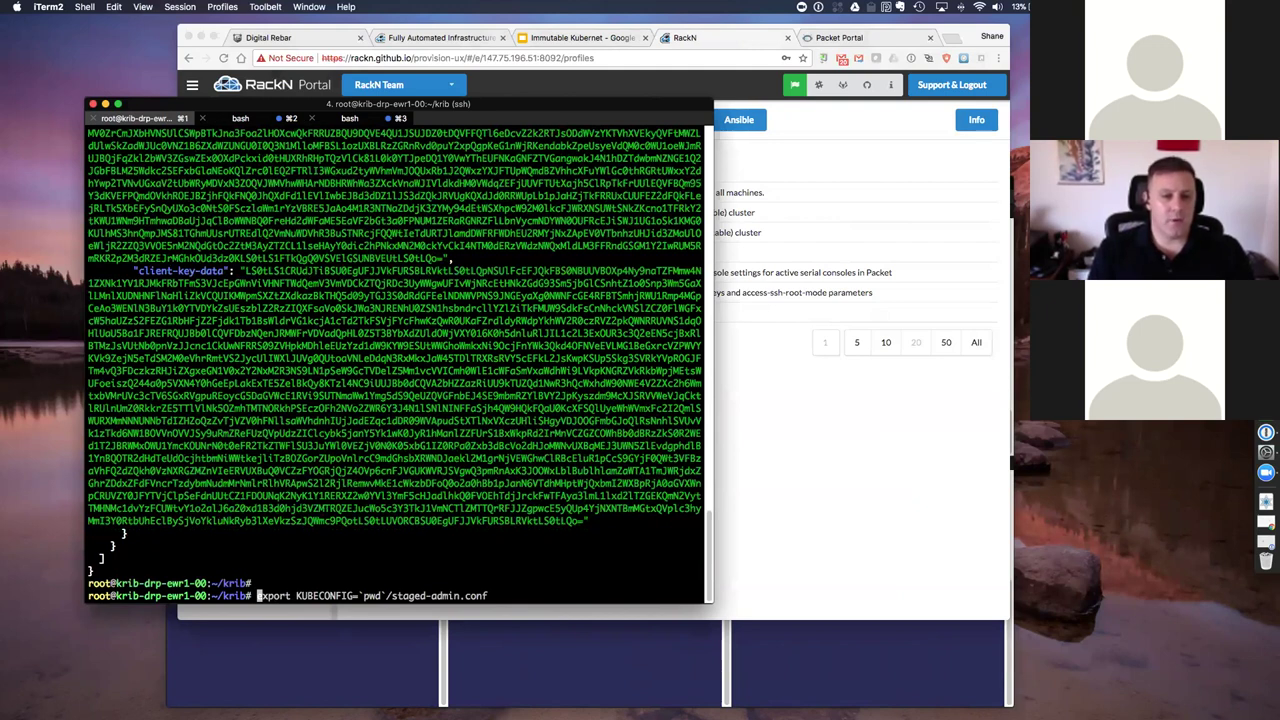
key(Return)
text(kubectl get nodes)
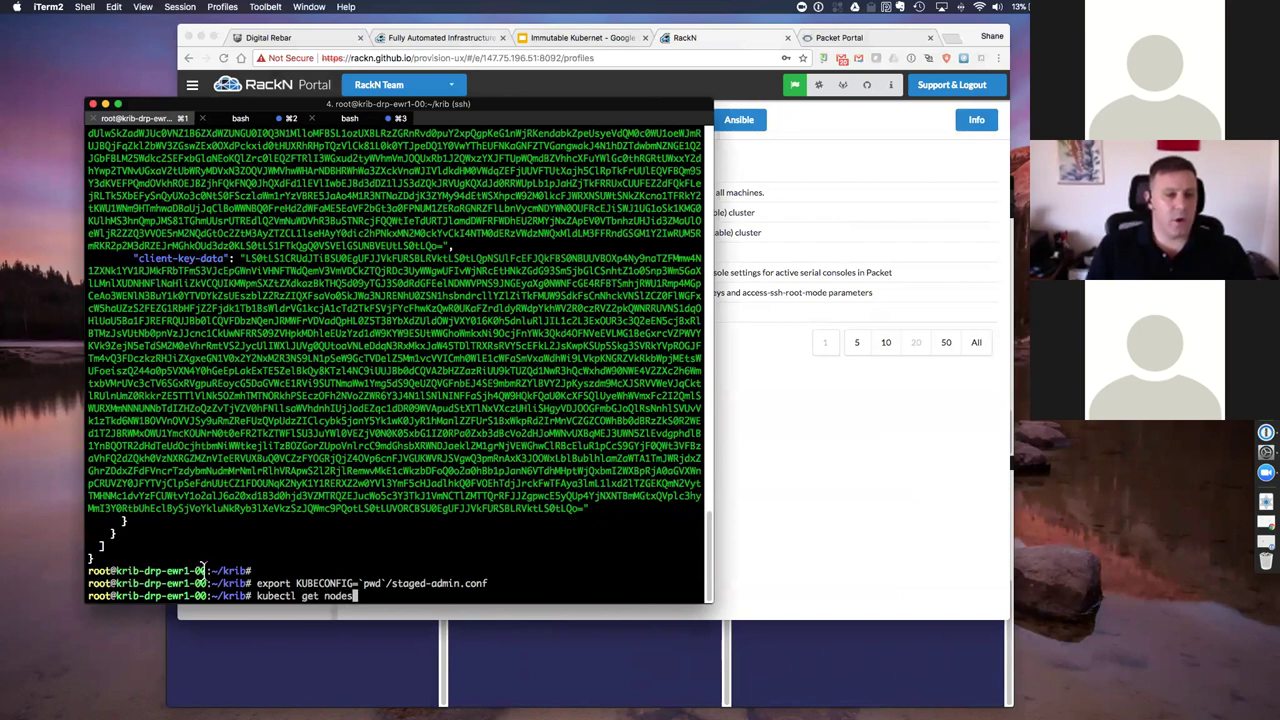
key(Return)
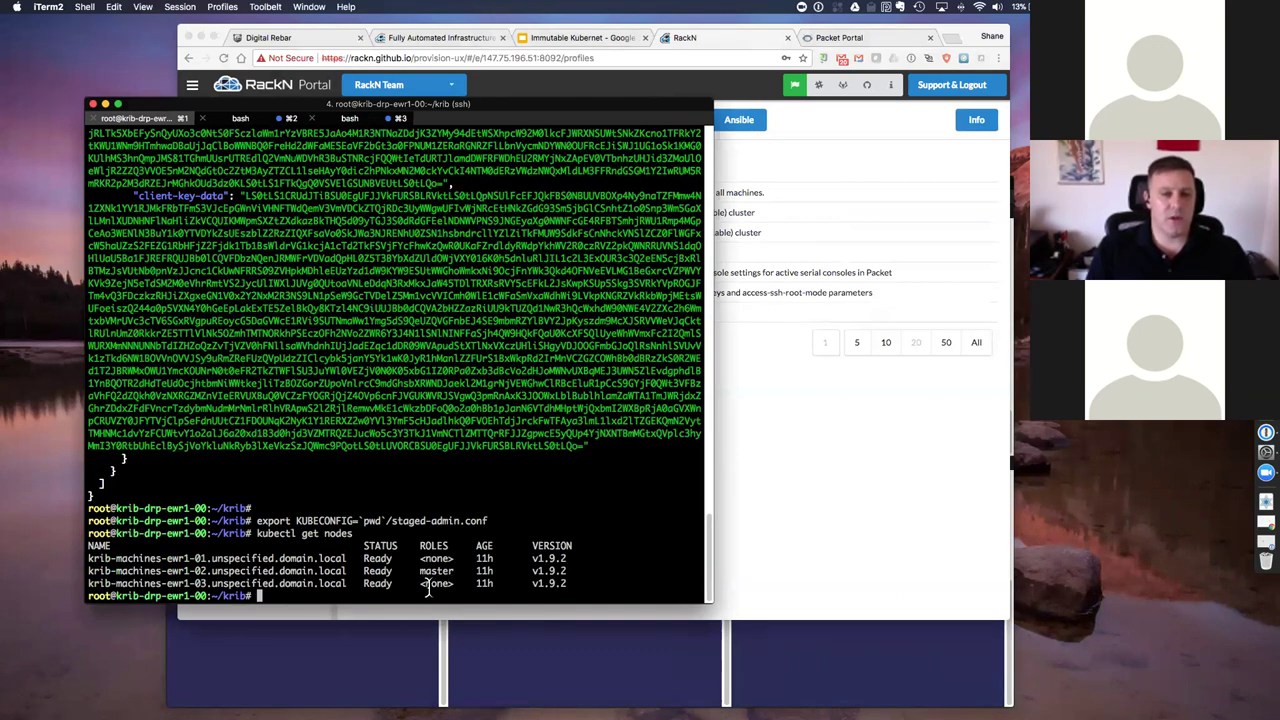
triple_click(428, 572)
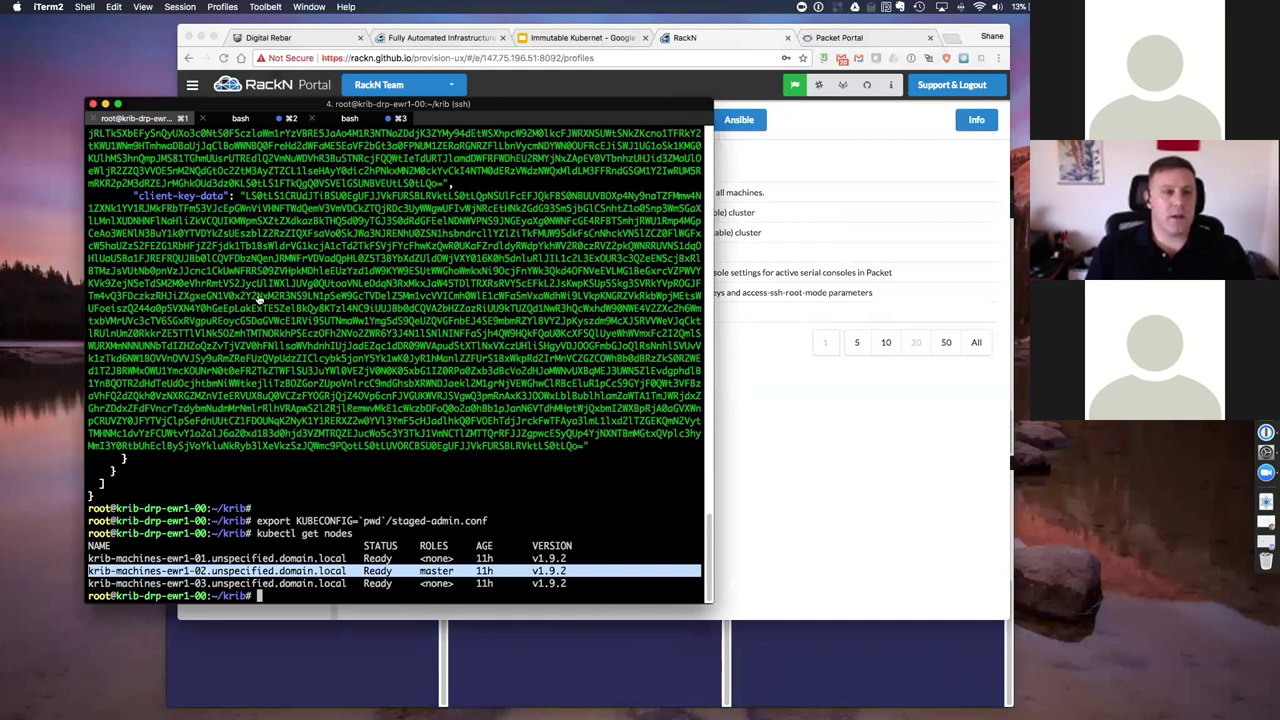
key(Return)
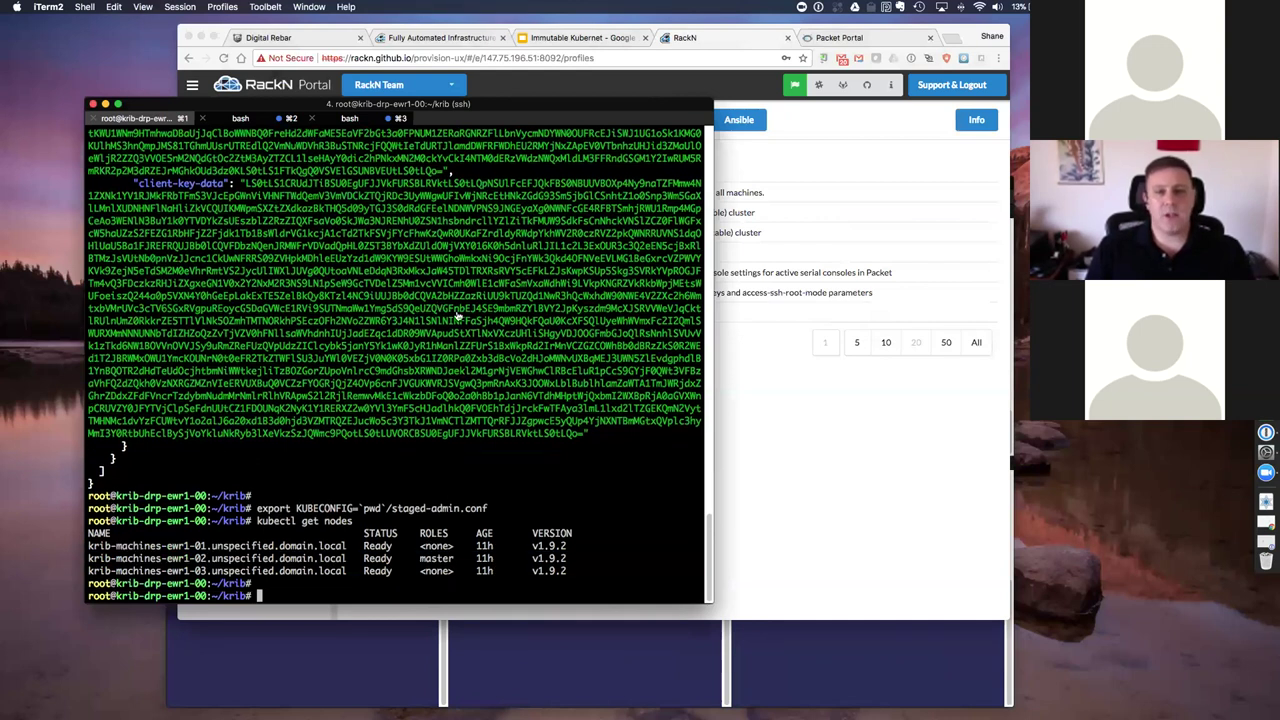
key(super+Tab)
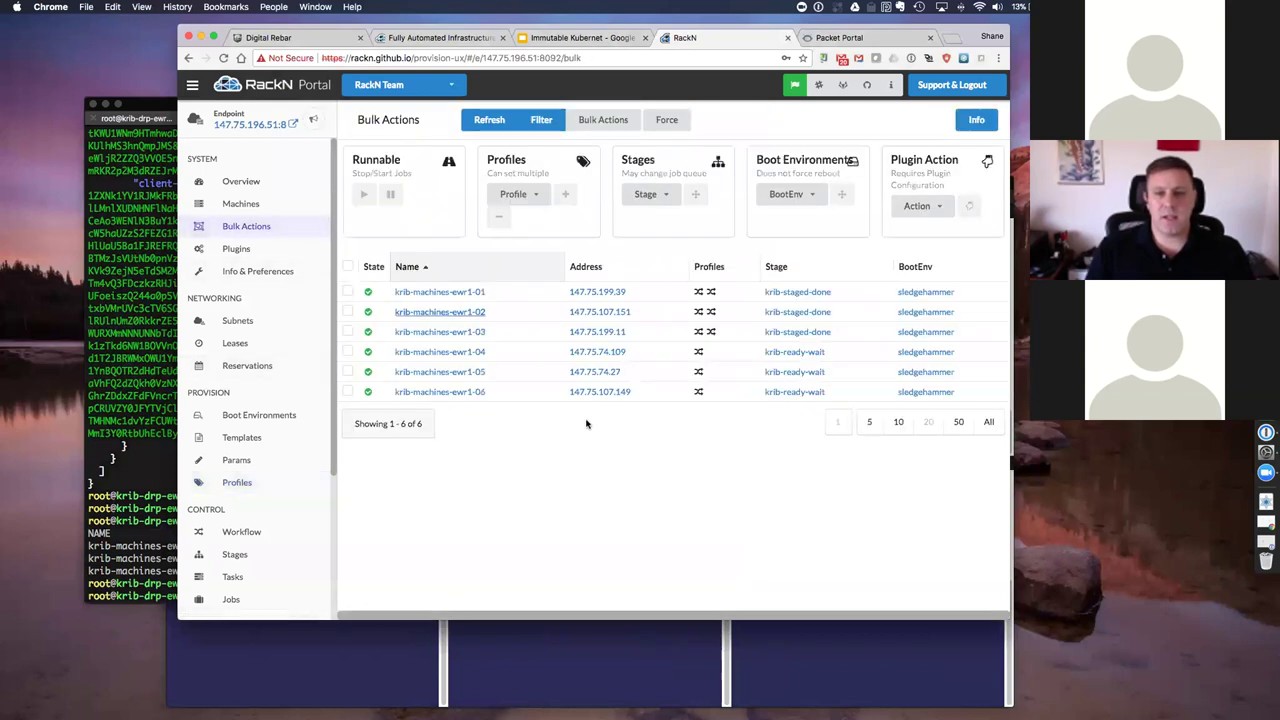
Step: Add the krib-live-demo profile to machines krib-machines-ewr1-04 through -06
click(552, 352)
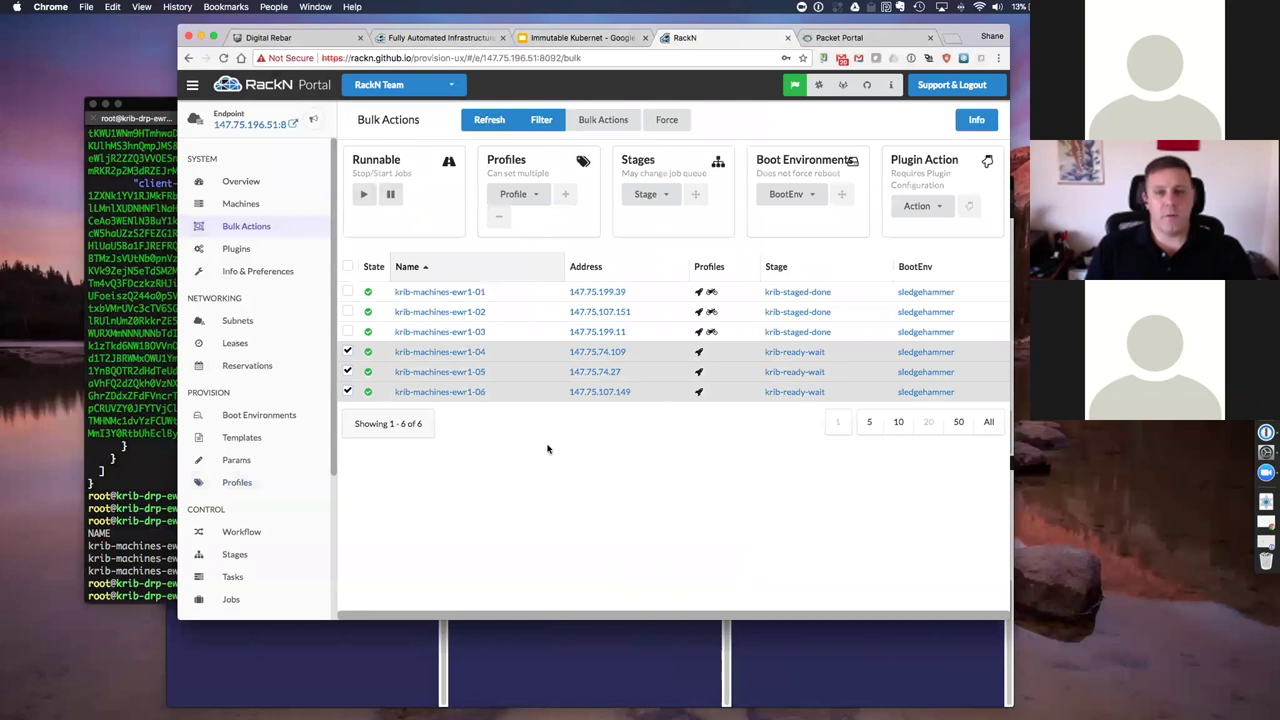
click(501, 210)
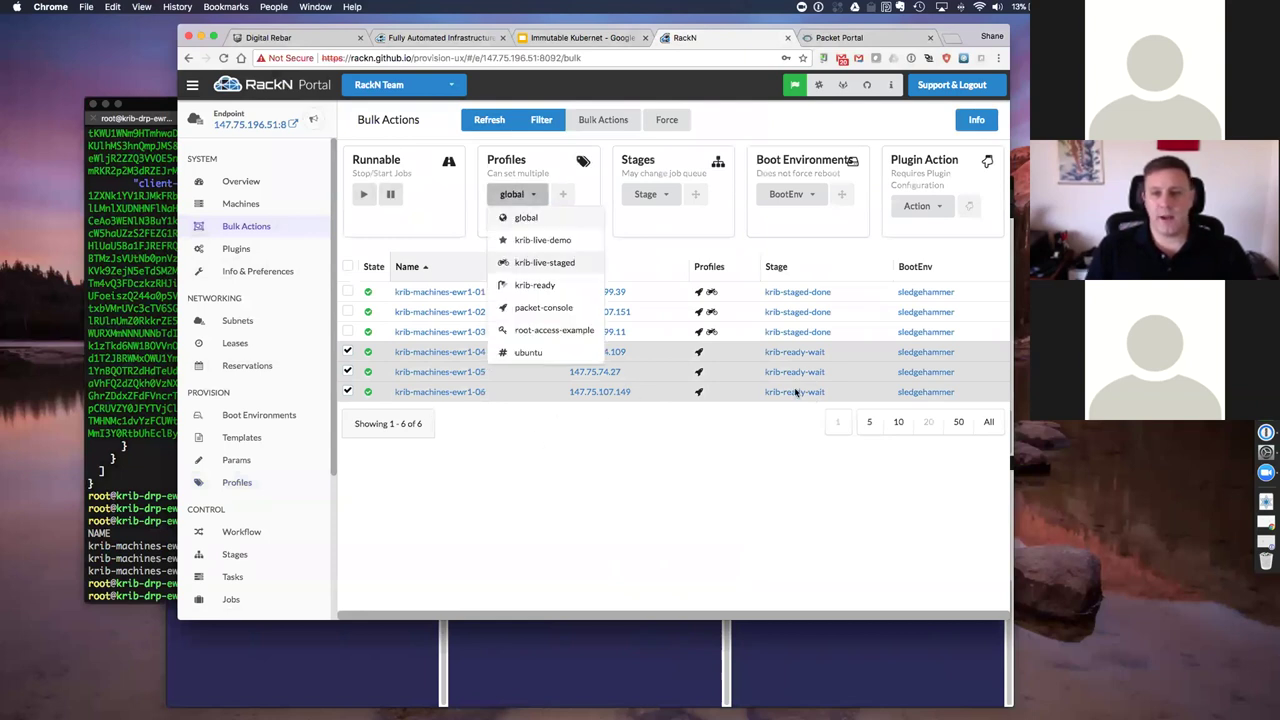
key(Up)
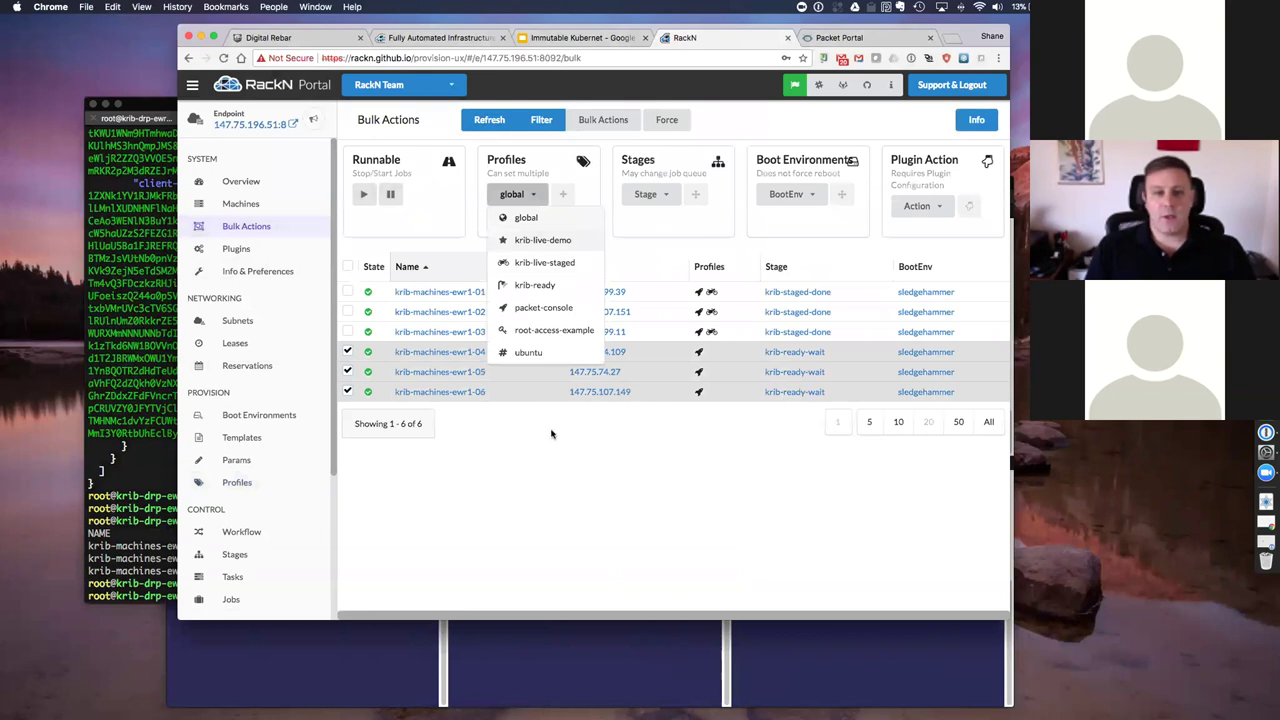
key(Return)
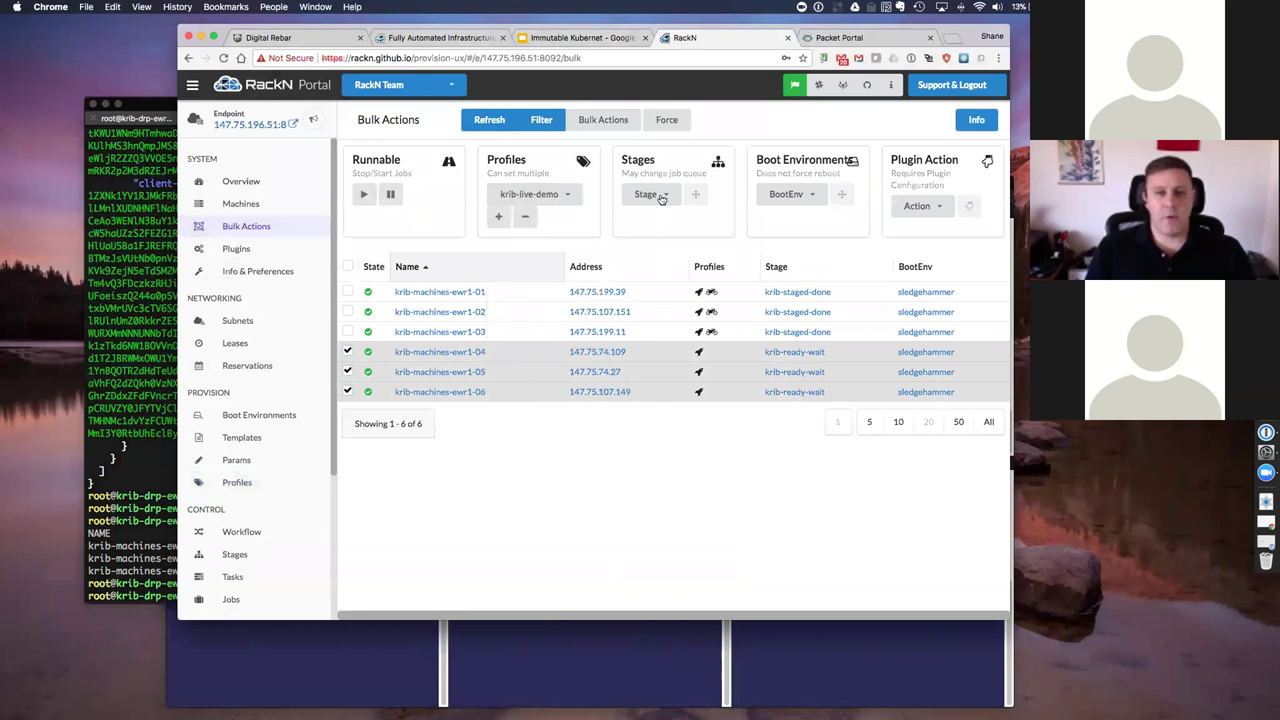
click(498, 216)
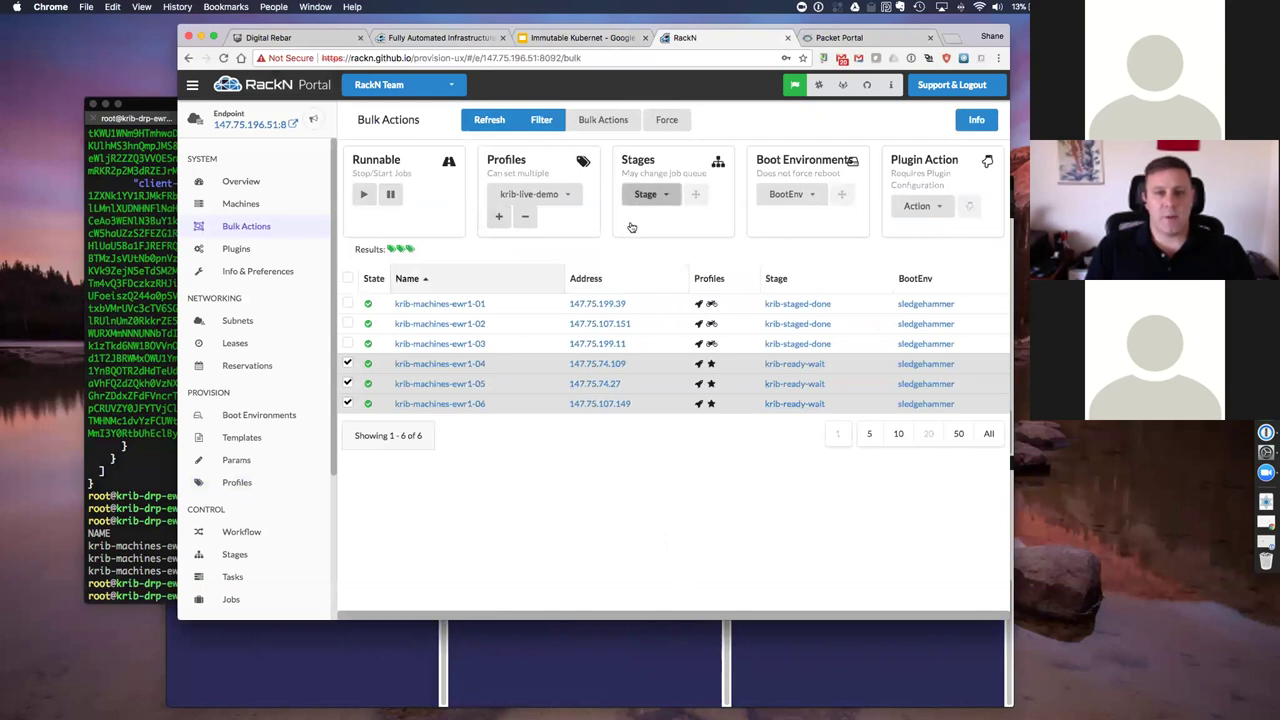
Step: Choose ssh-access as the stage to apply to those machines
click(648, 195)
scroll(636, 221, down, 5)
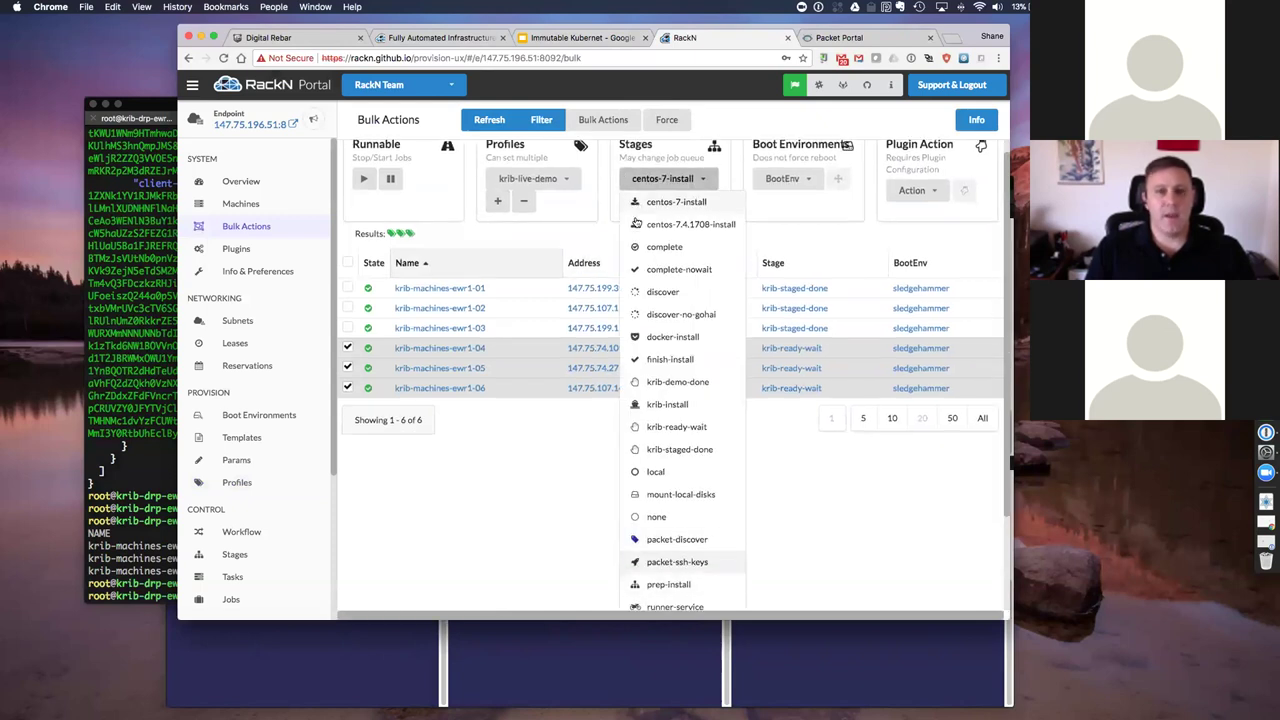
key(Down)
key(Up)
key(Up)
key(Return)
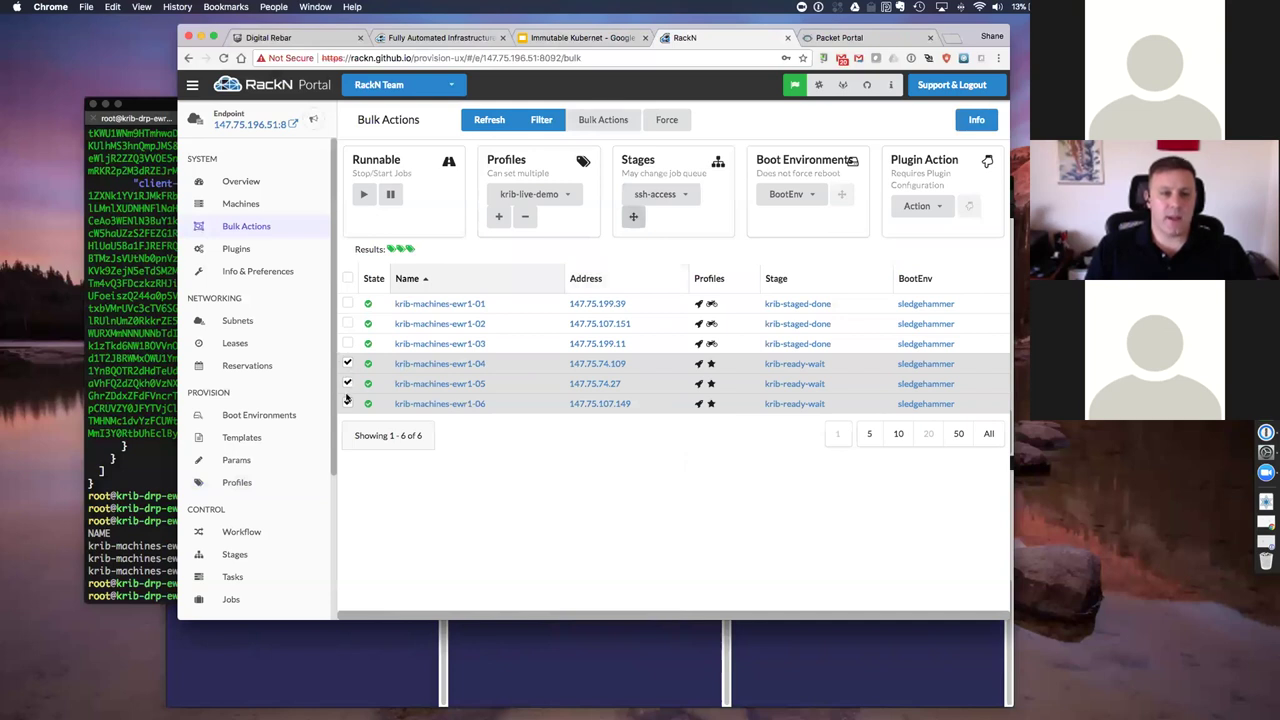
Step: Move machines ewr1-04 to 06 into ssh-access, then apply the start-krib-live stage
click(633, 216)
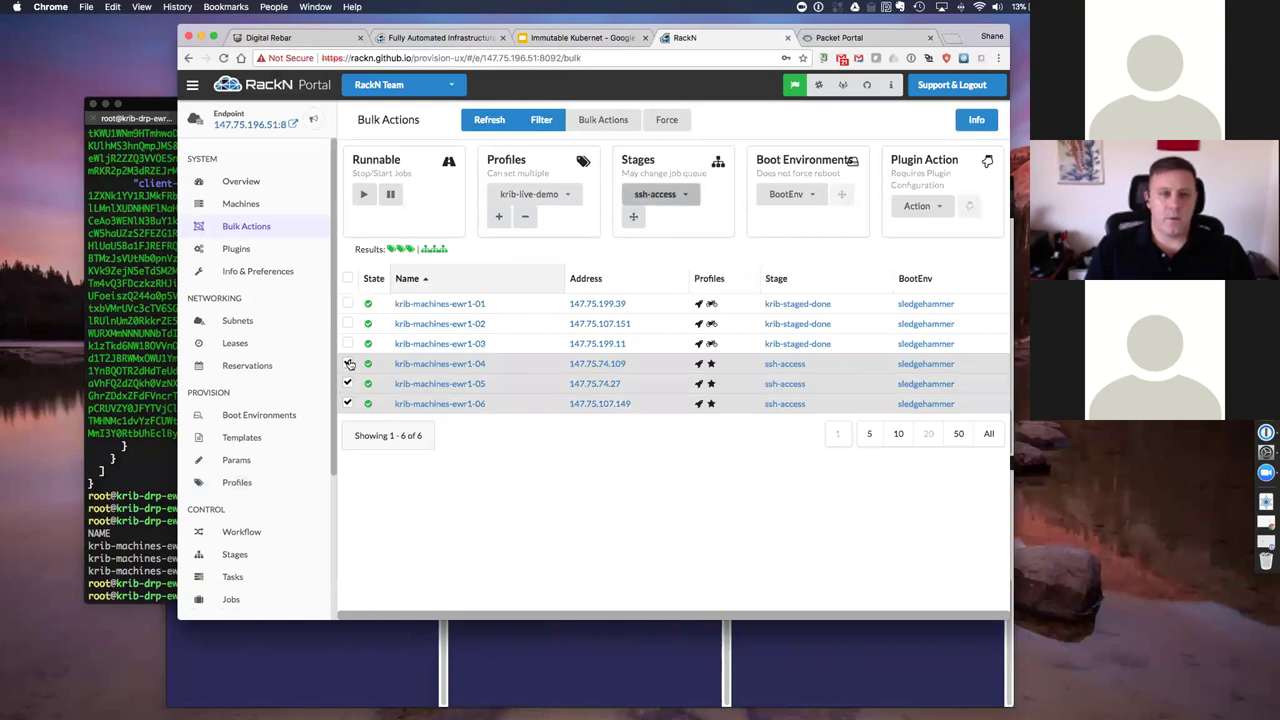
key(space)
scroll(349, 380, down, 3)
key(Down)
key(Down)
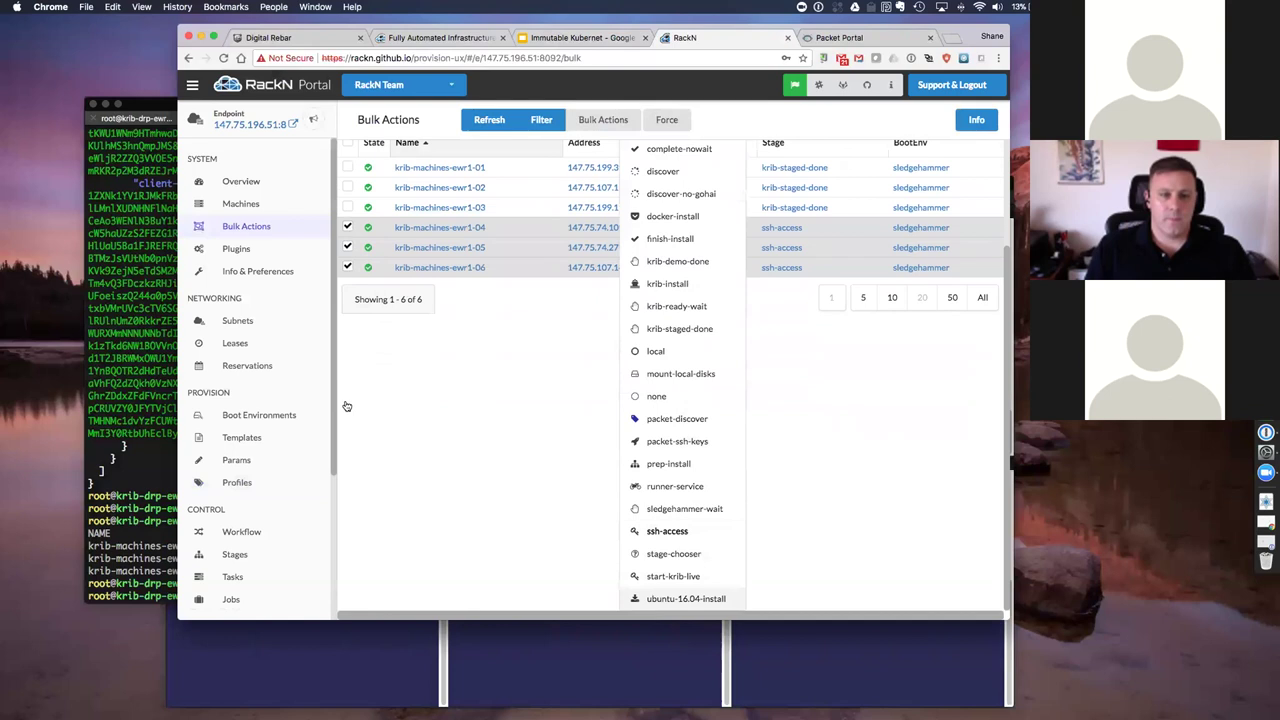
key(Up)
key(Return)
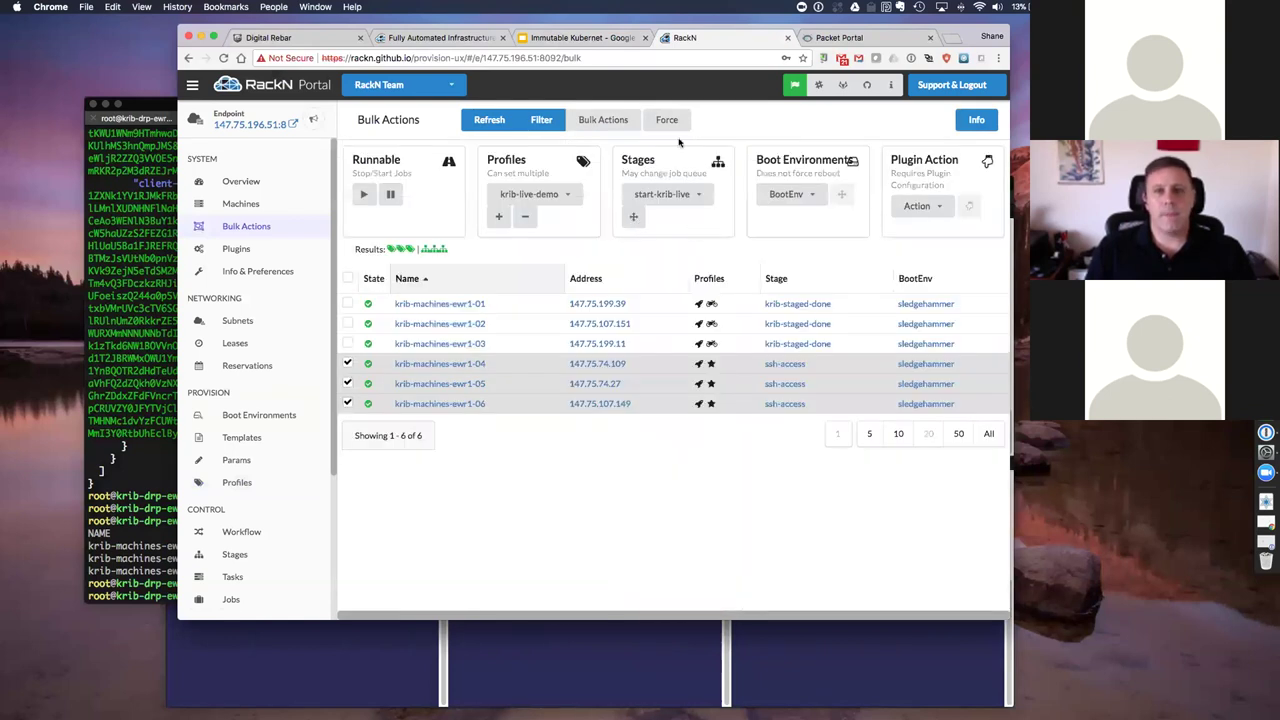
click(633, 216)
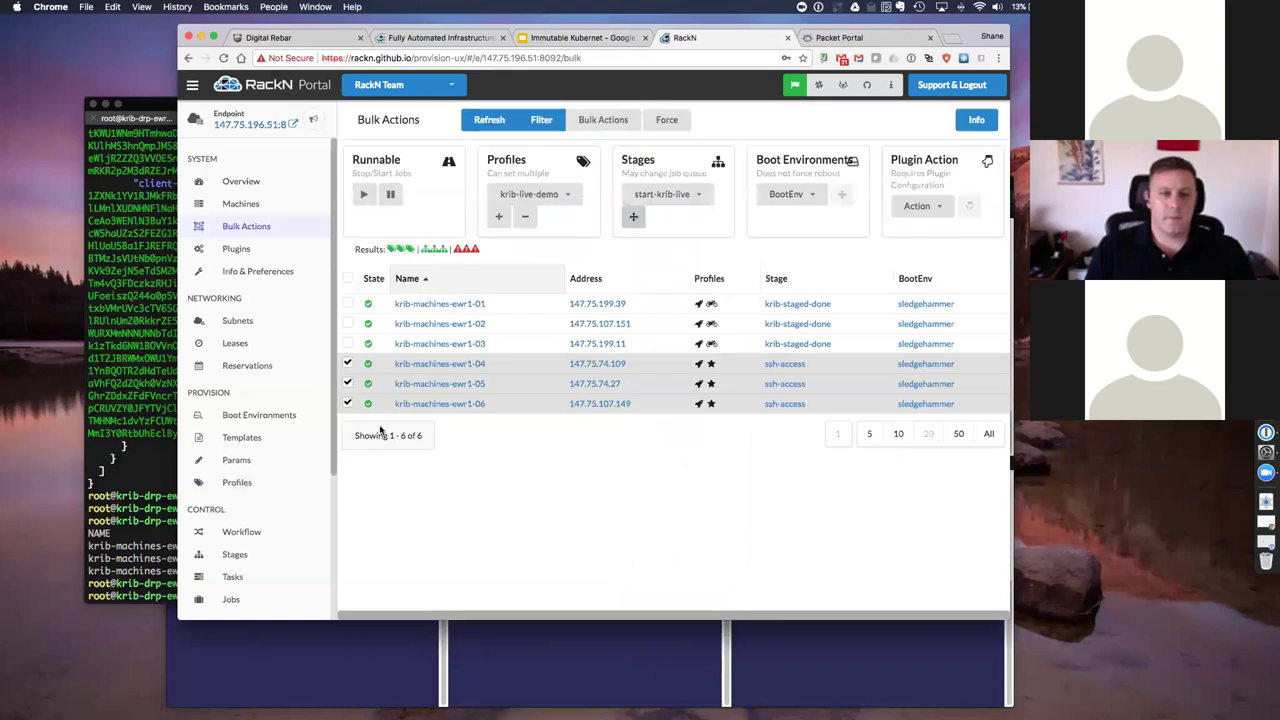
Step: Turn on Force and reselect machines ewr1-04 to 06 to reapply start-krib-live
click(347, 364)
shift+click(348, 404)
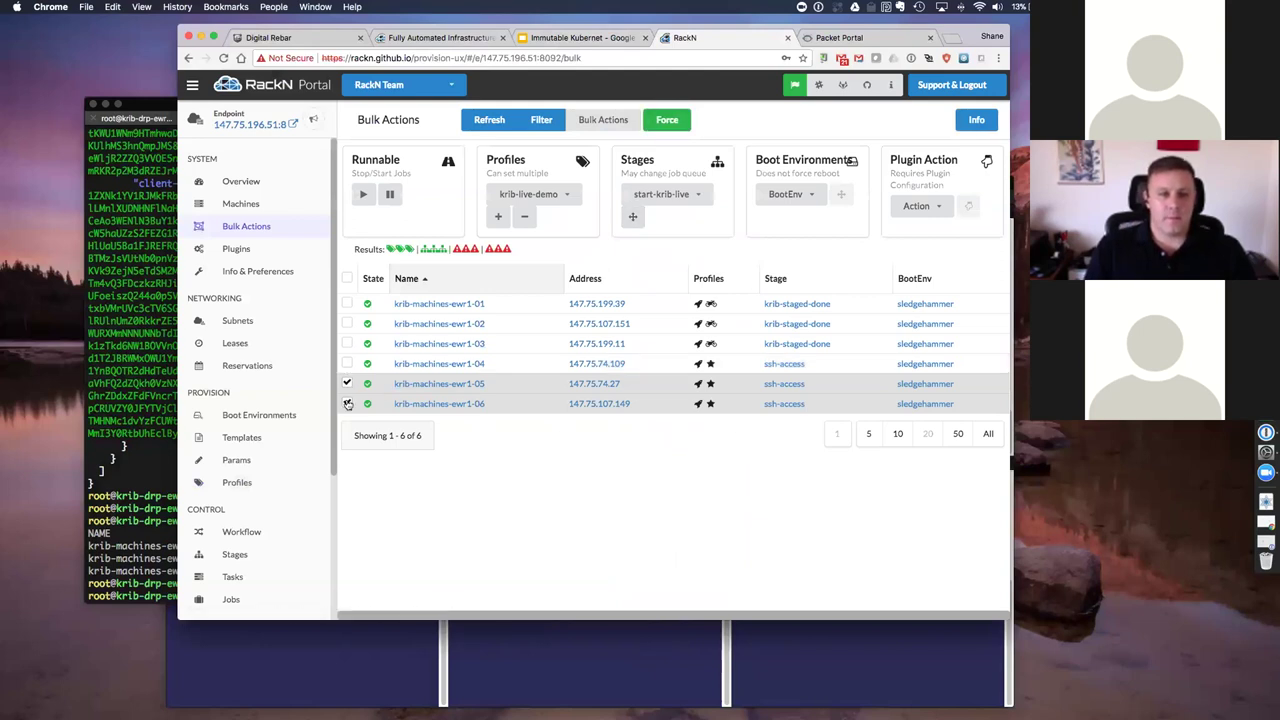
click(347, 383)
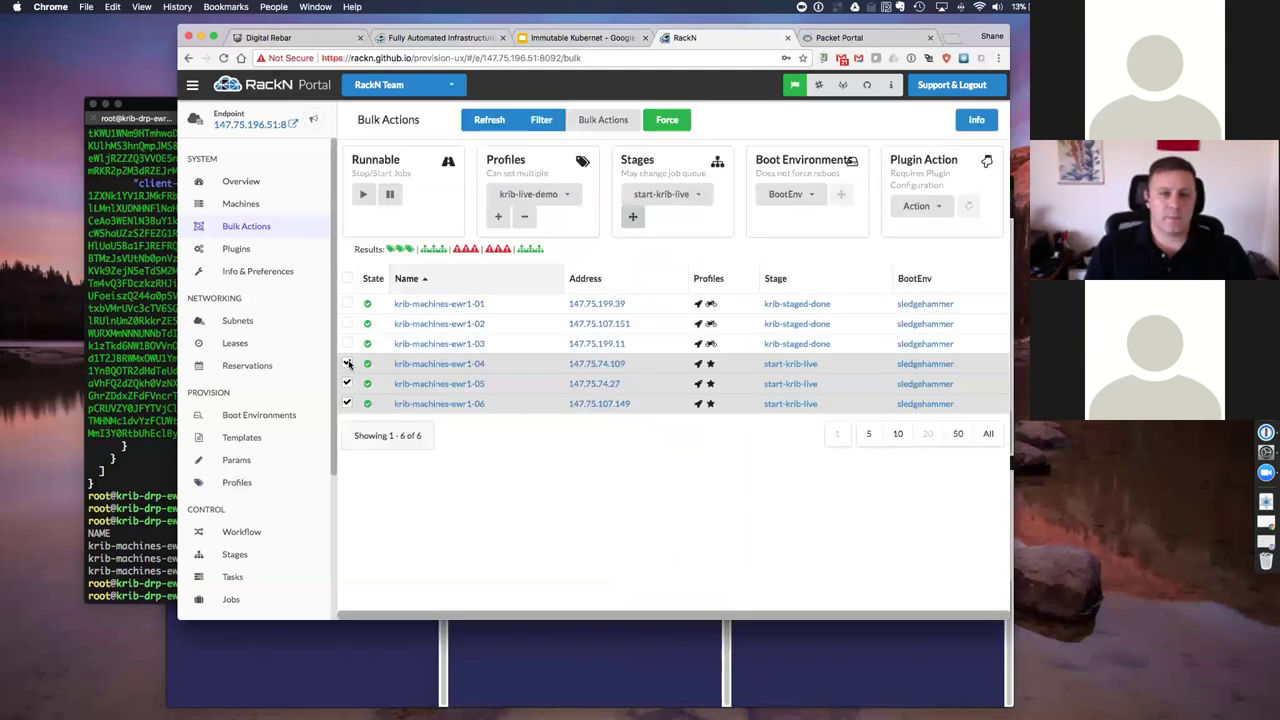
click(347, 384)
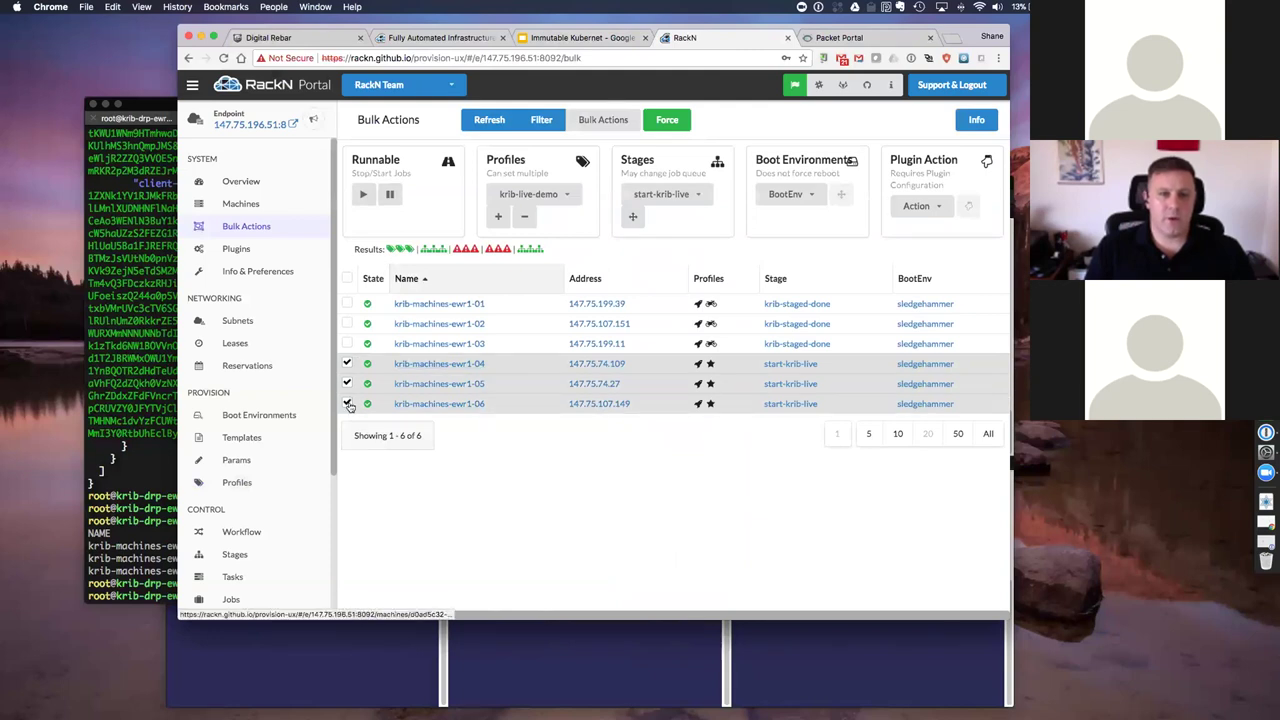
Step: Replace krib-live-demo with krib-ready on machines 04–06, run the plugin action, then view the iTerm2 consoles
click(530, 194)
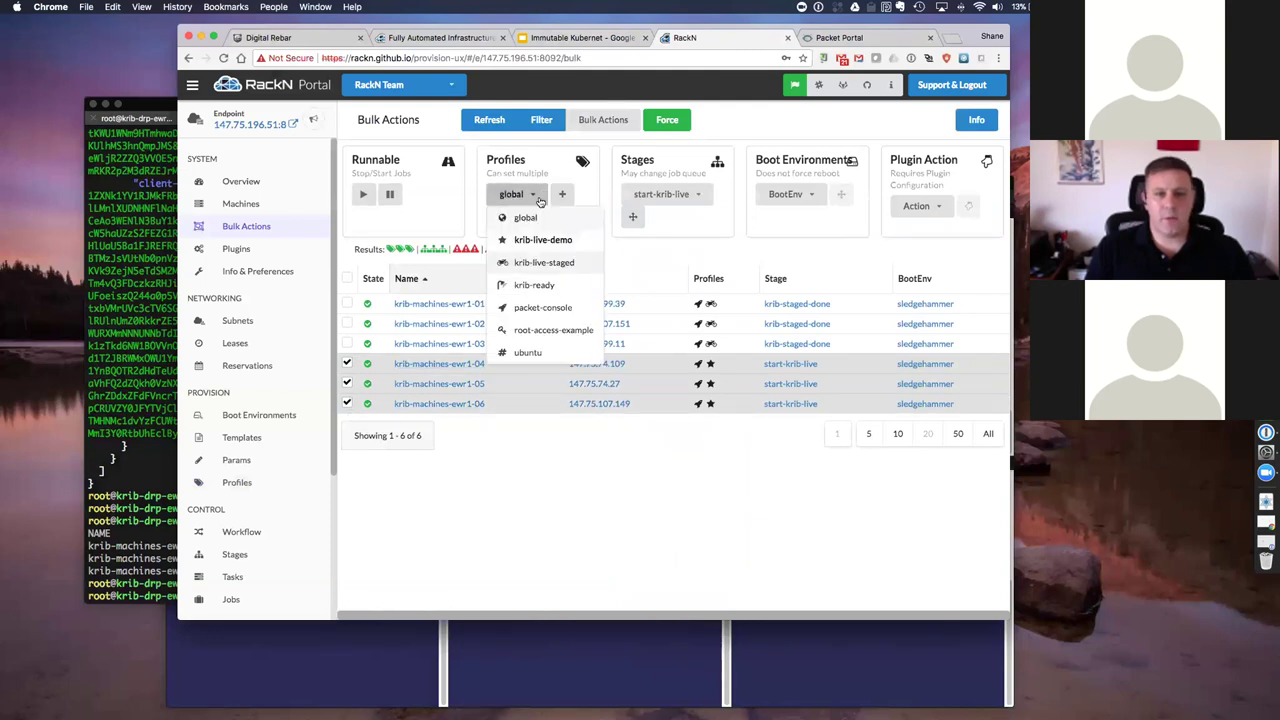
click(545, 262)
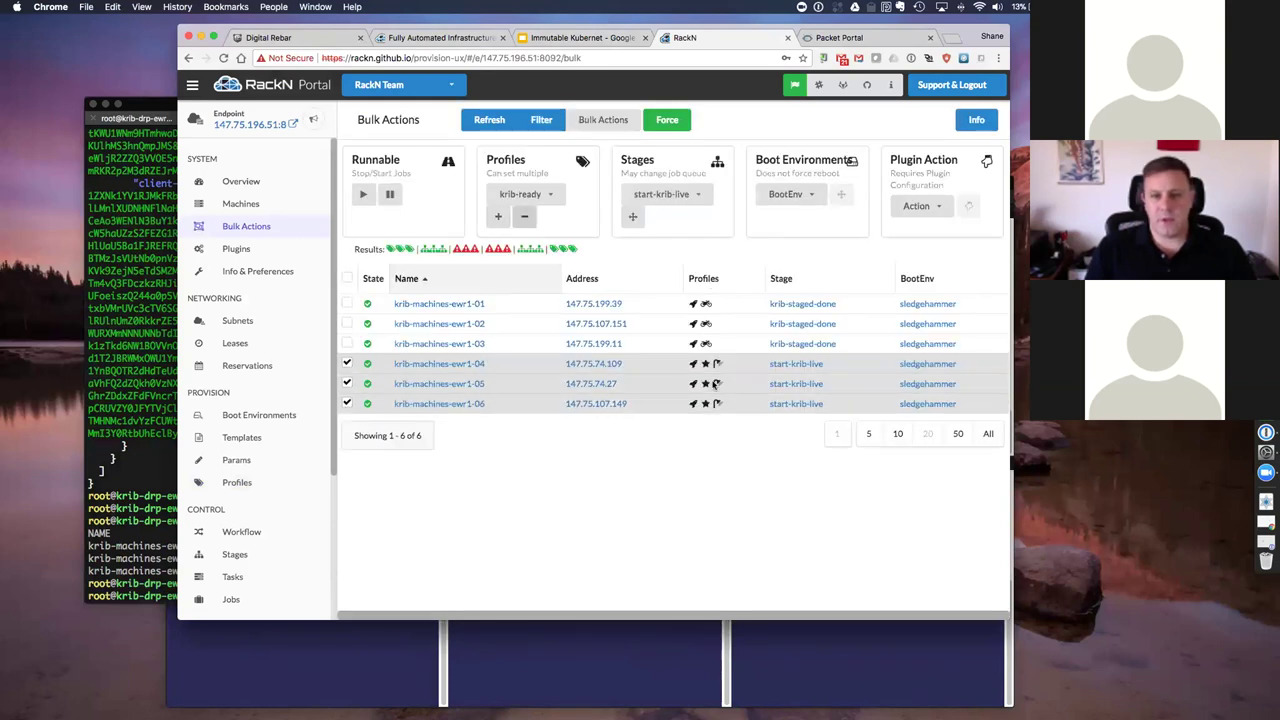
key(Up)
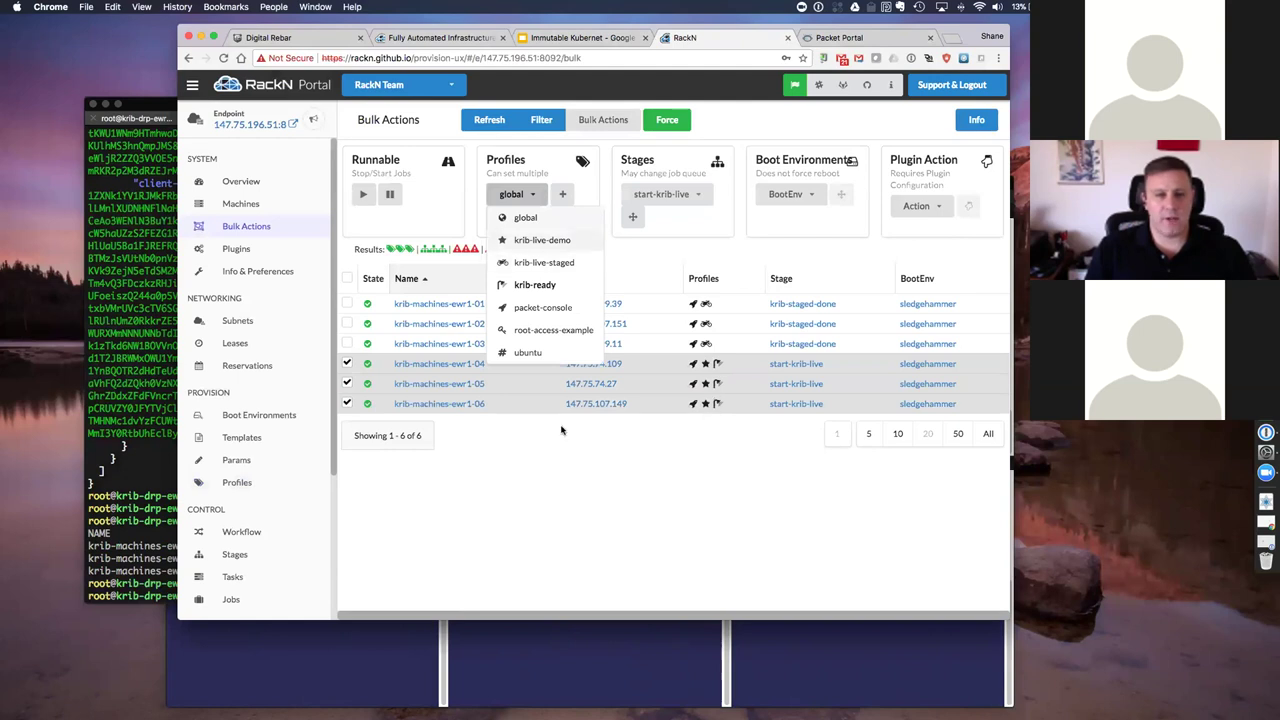
key(Return)
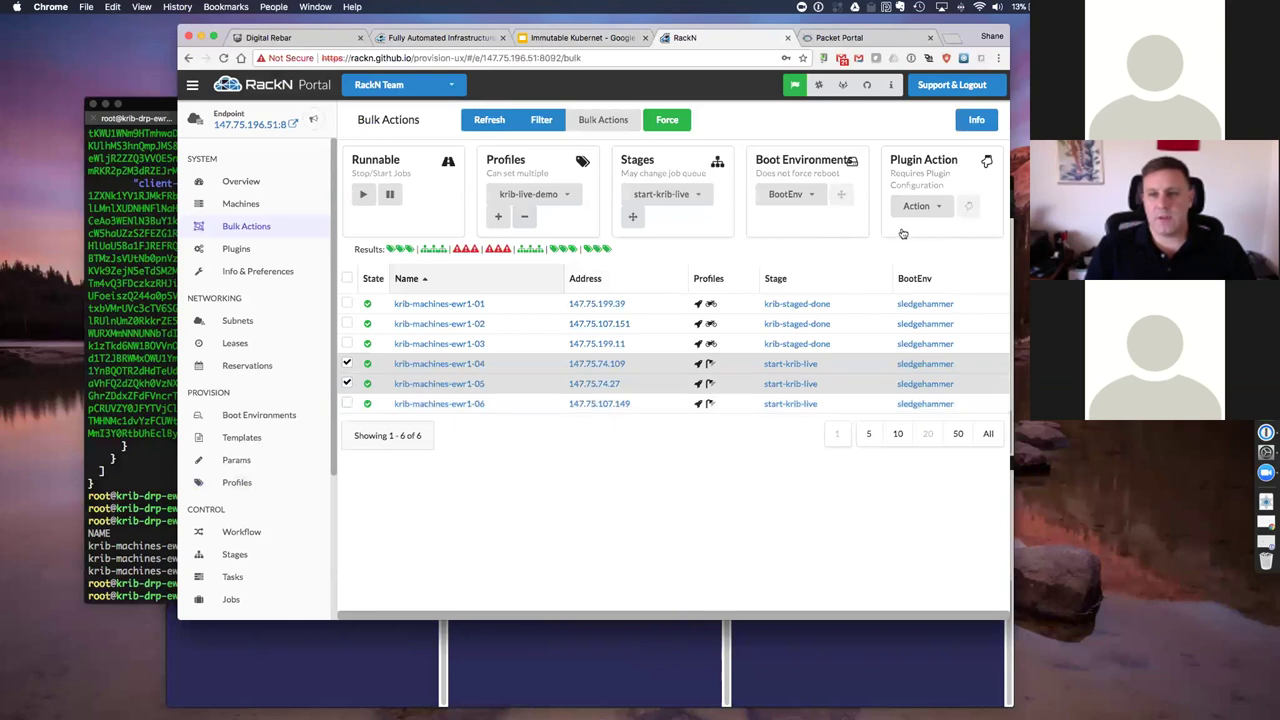
key(Return)
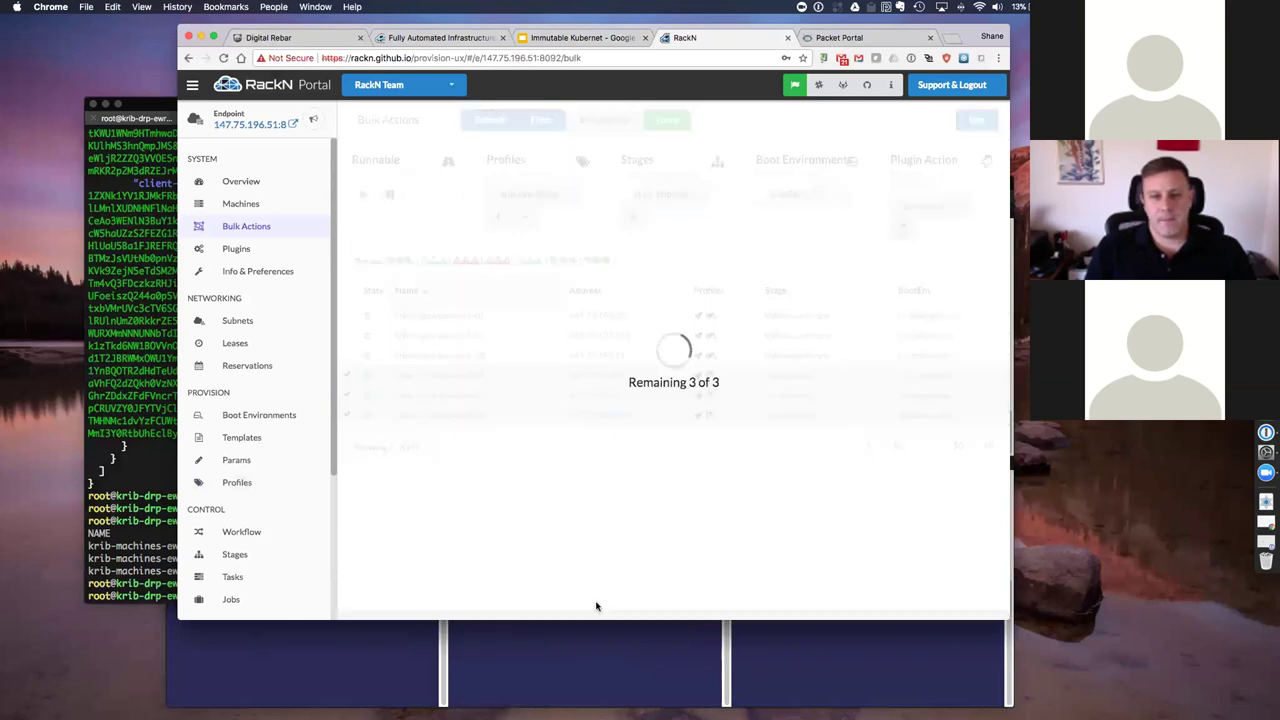
click(592, 658)
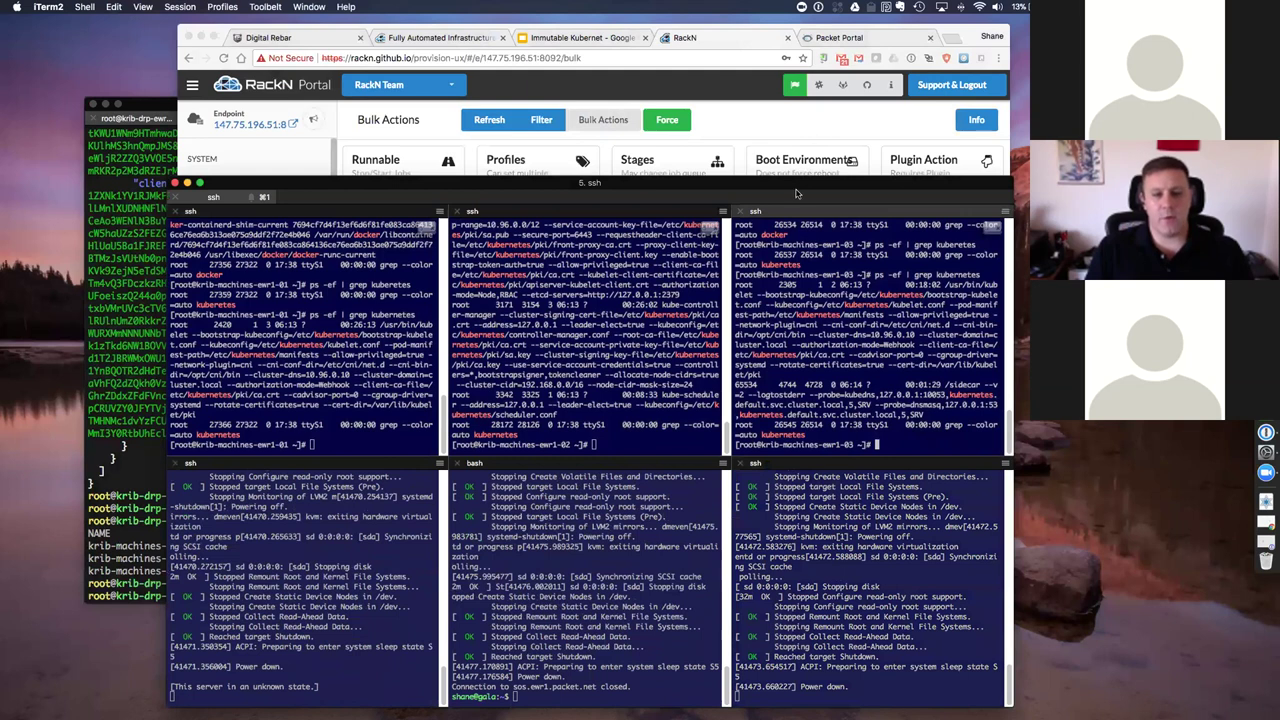
Step: Reconnect the middle-bottom and bottom-left panes to their machines' serial consoles
click(596, 640)
key(Up)
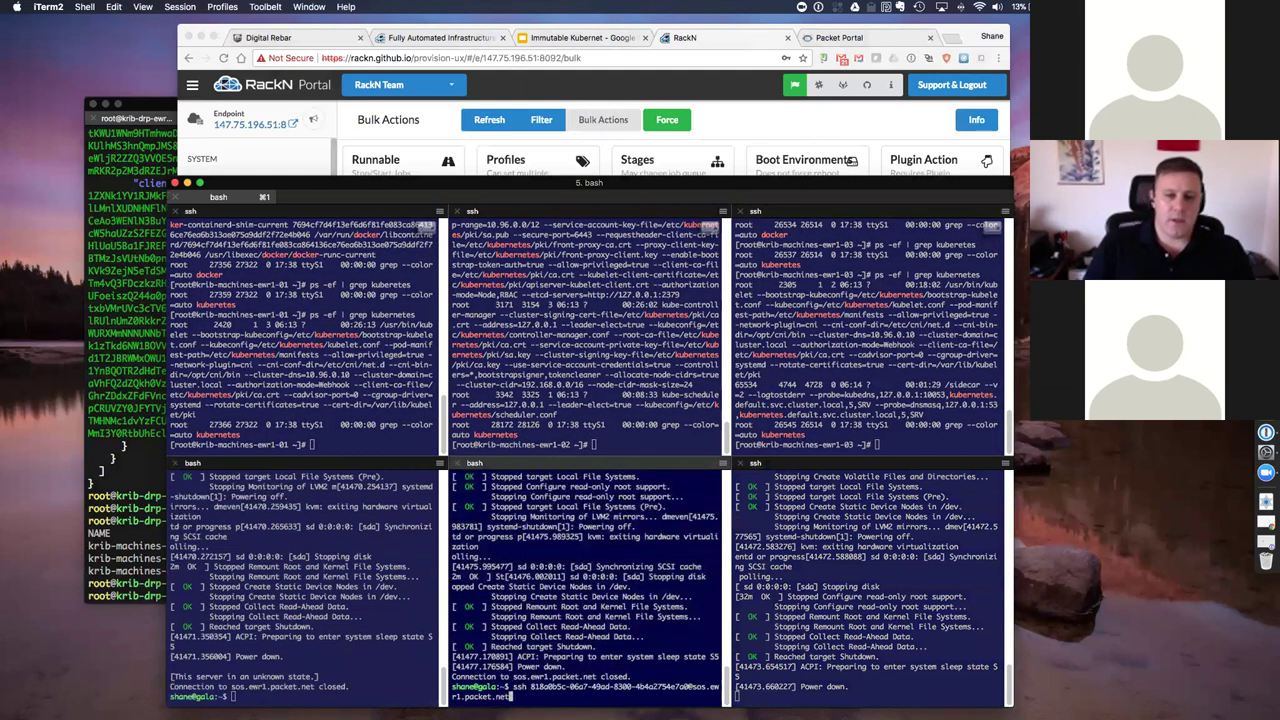
key(Return)
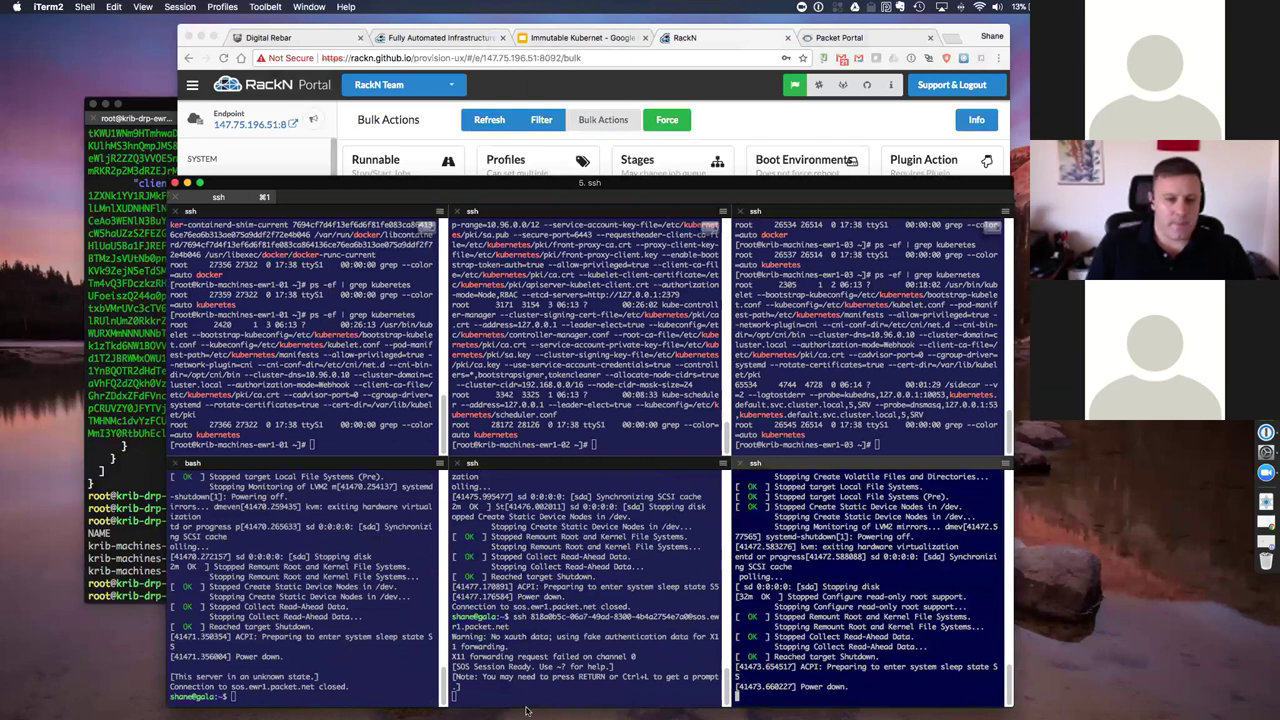
click(240, 652)
key(Up)
key(Return)
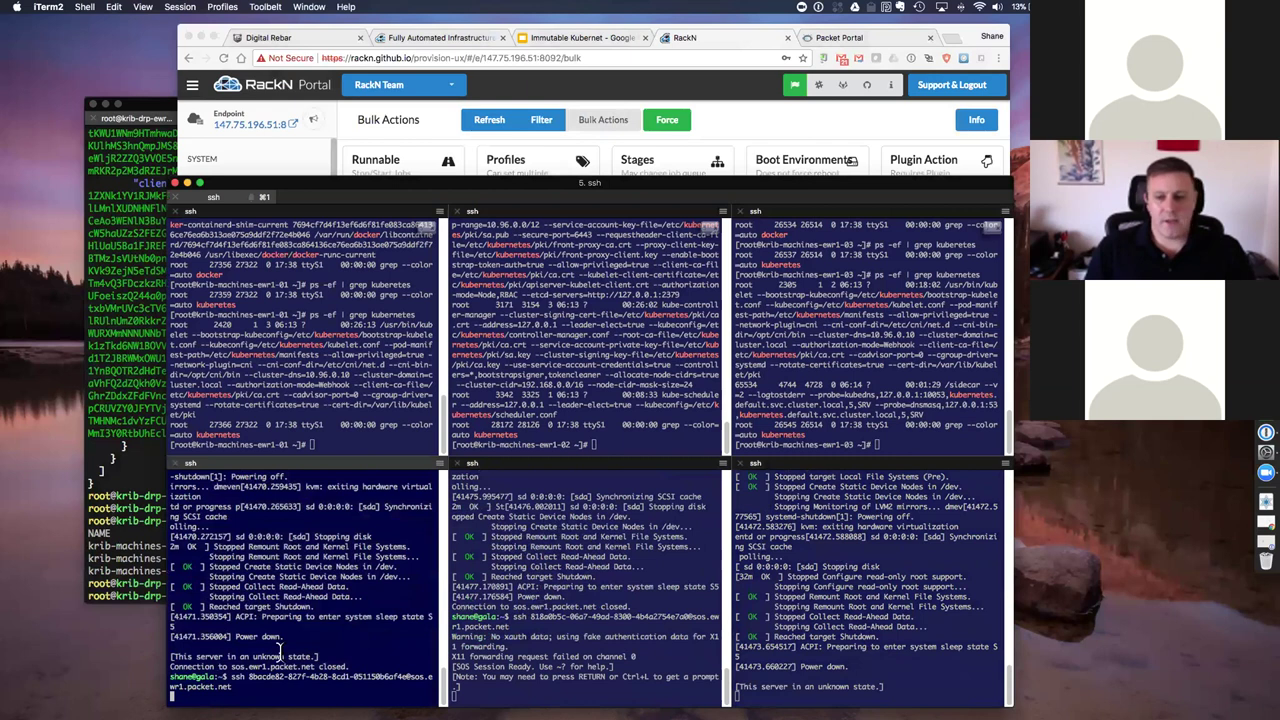
Step: Exit the bottom-right SOS session with ~., rerun its ssh command, and return to Chrome's RackN tab
click(887, 625)
text(~.)
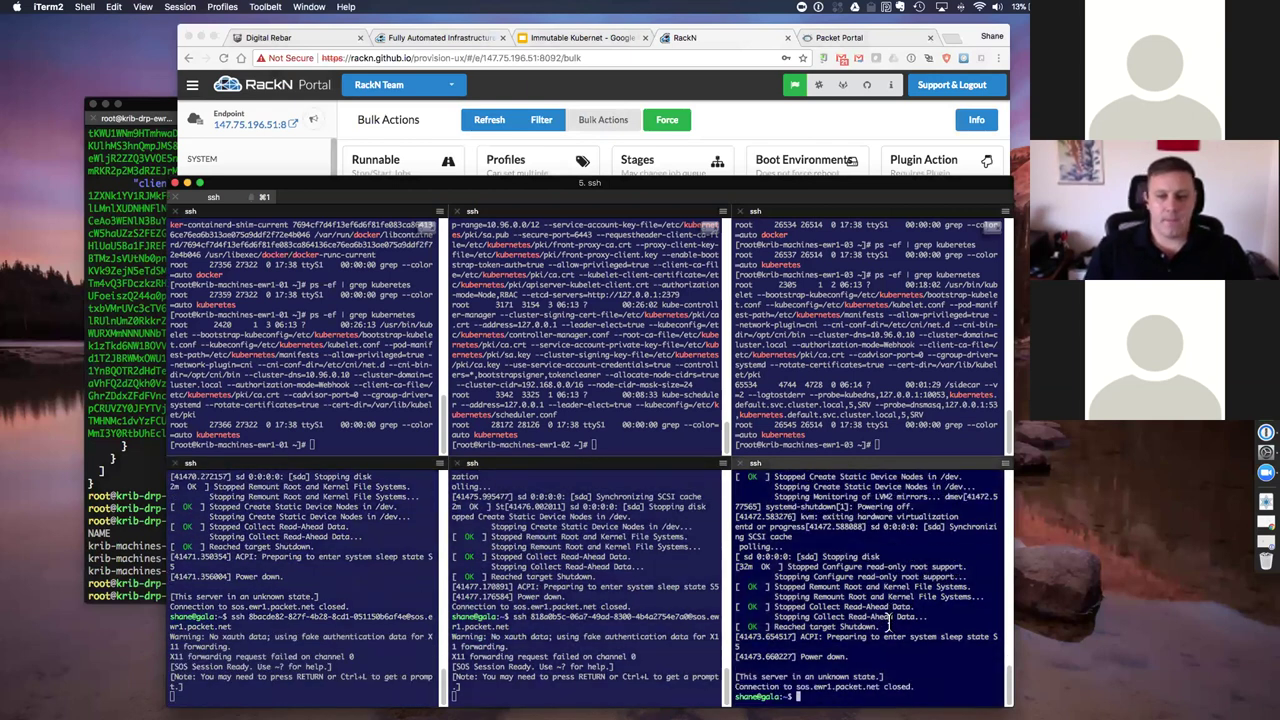
key(Up)
key(Return)
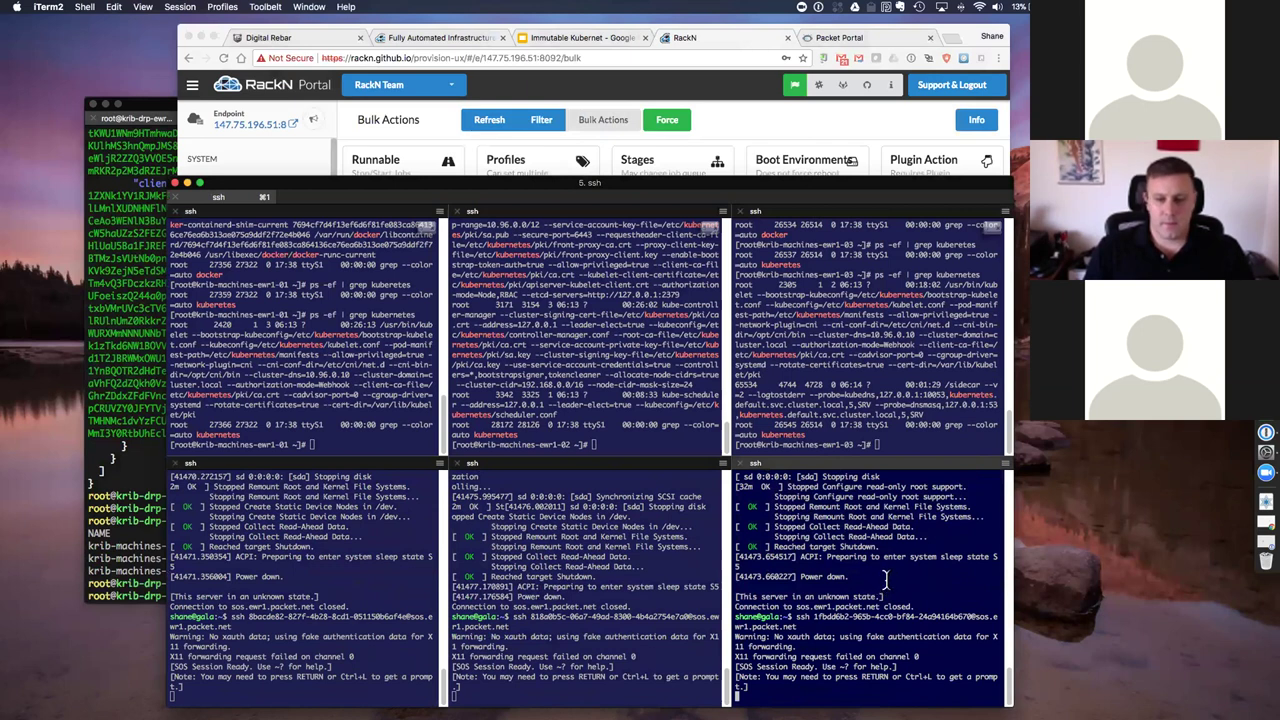
click(876, 442)
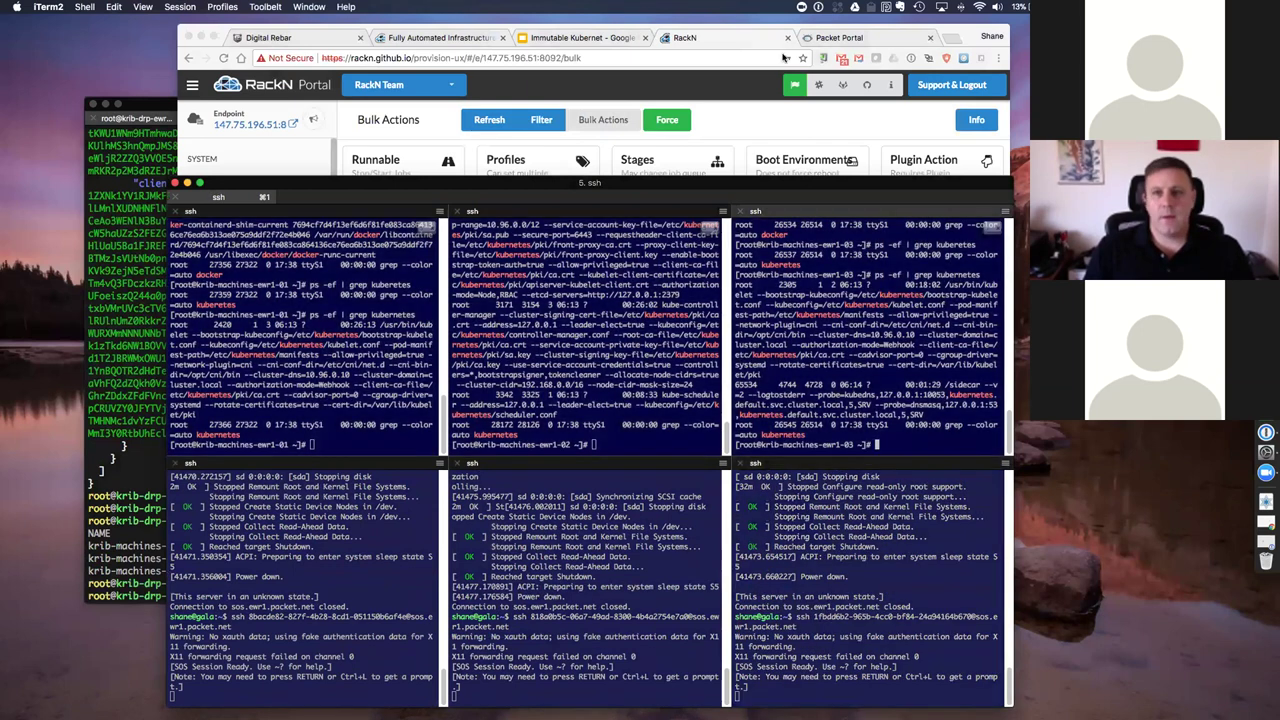
click(726, 39)
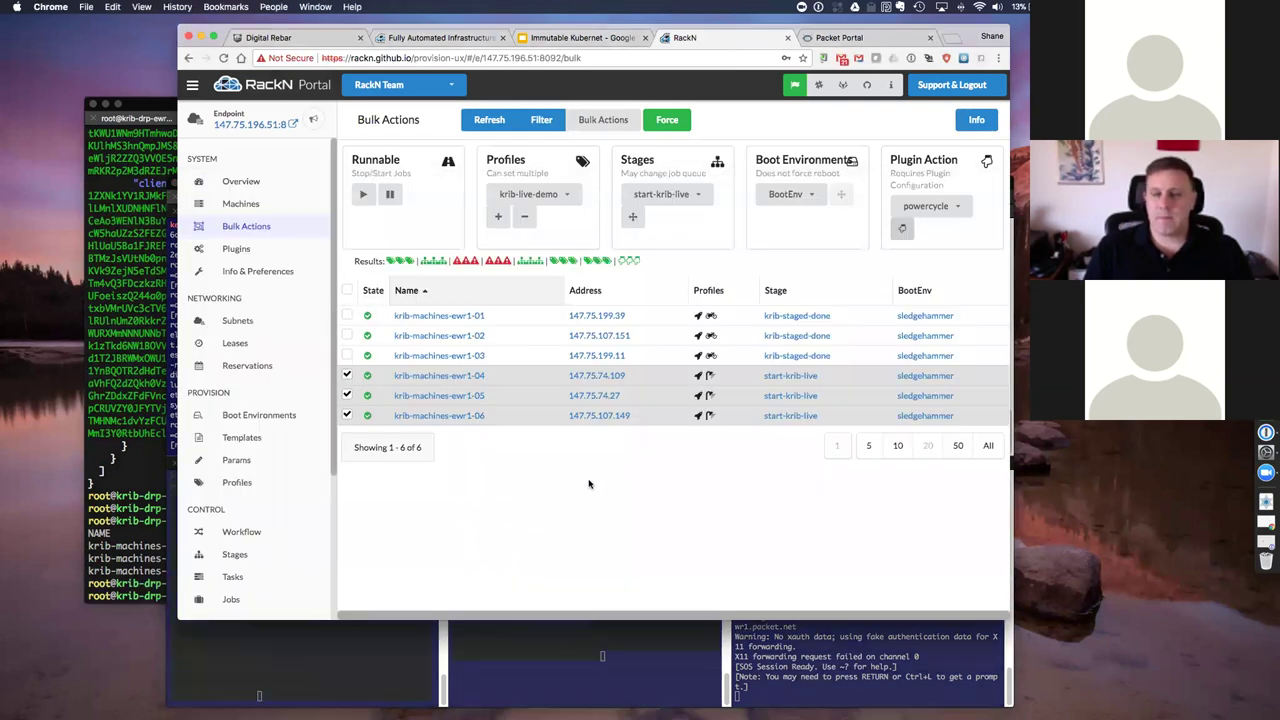
click(847, 682)
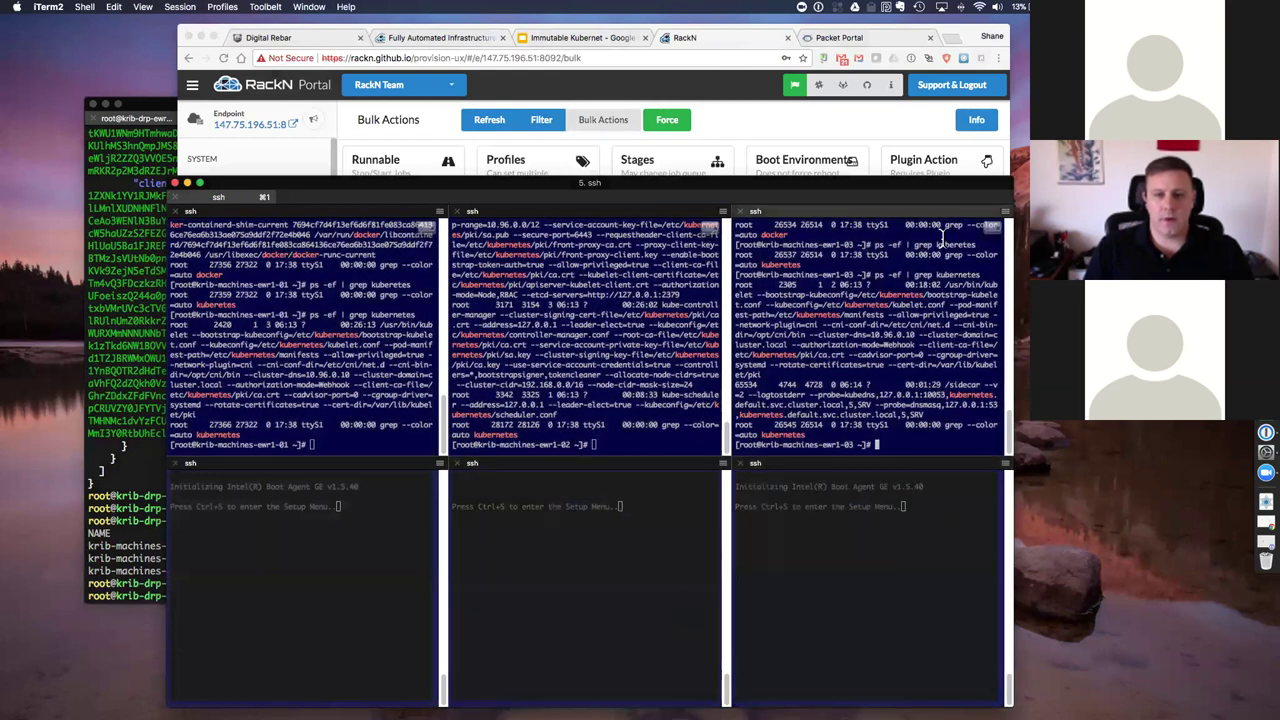
click(744, 42)
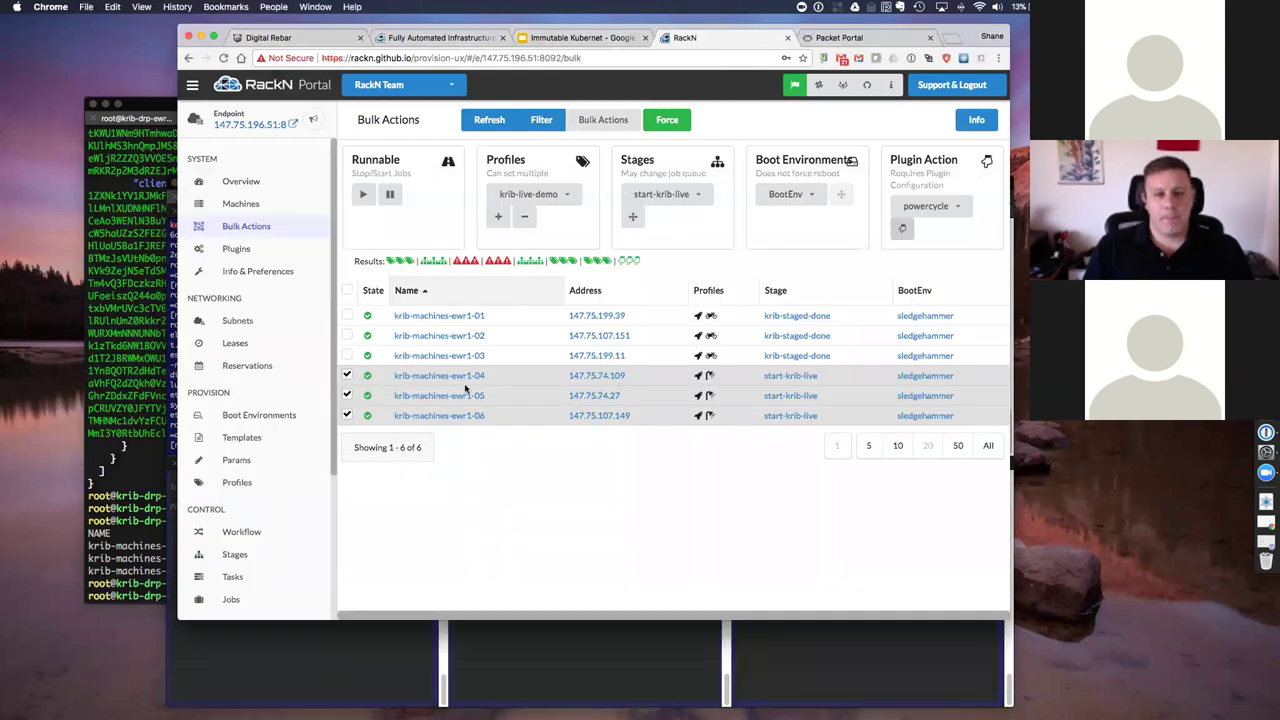
click(347, 376)
click(347, 376)
click(347, 396)
click(346, 396)
click(347, 416)
click(347, 416)
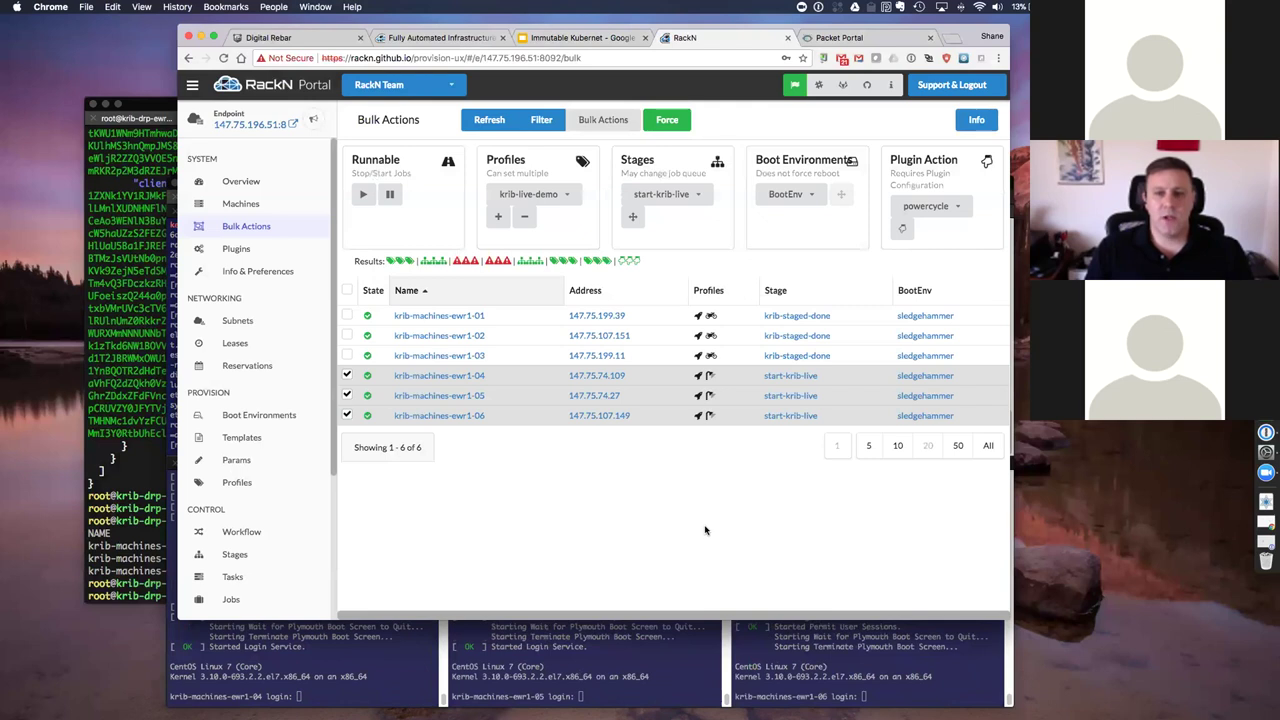
Step: Reselect machines ewr1-04 to 06 and remove the krib-ready profile from them
click(346, 415)
click(348, 395)
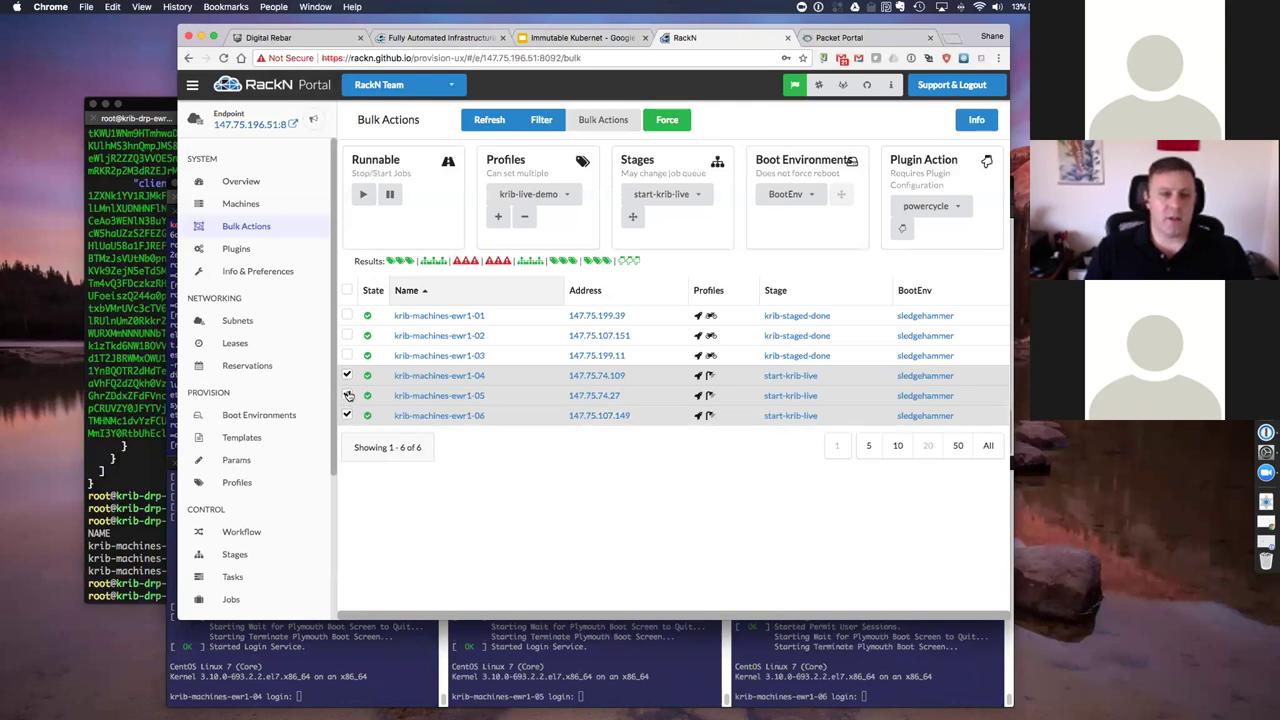
click(347, 395)
click(347, 375)
click(347, 375)
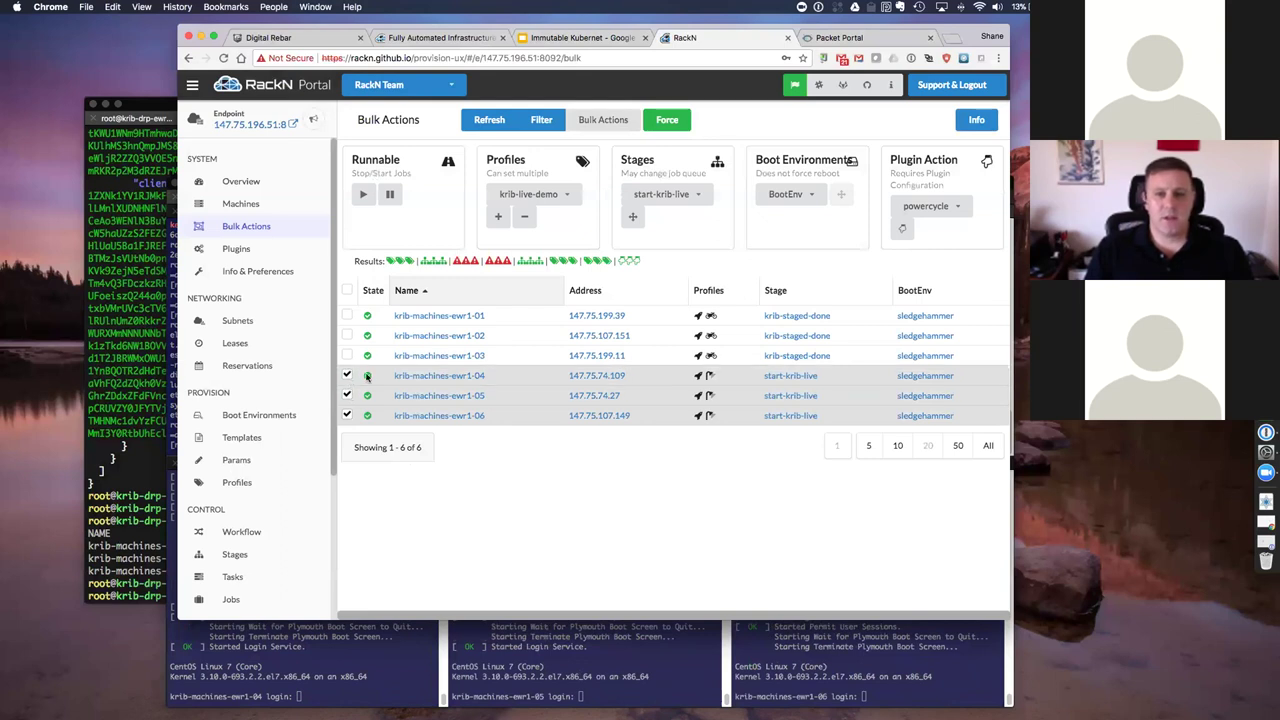
click(500, 218)
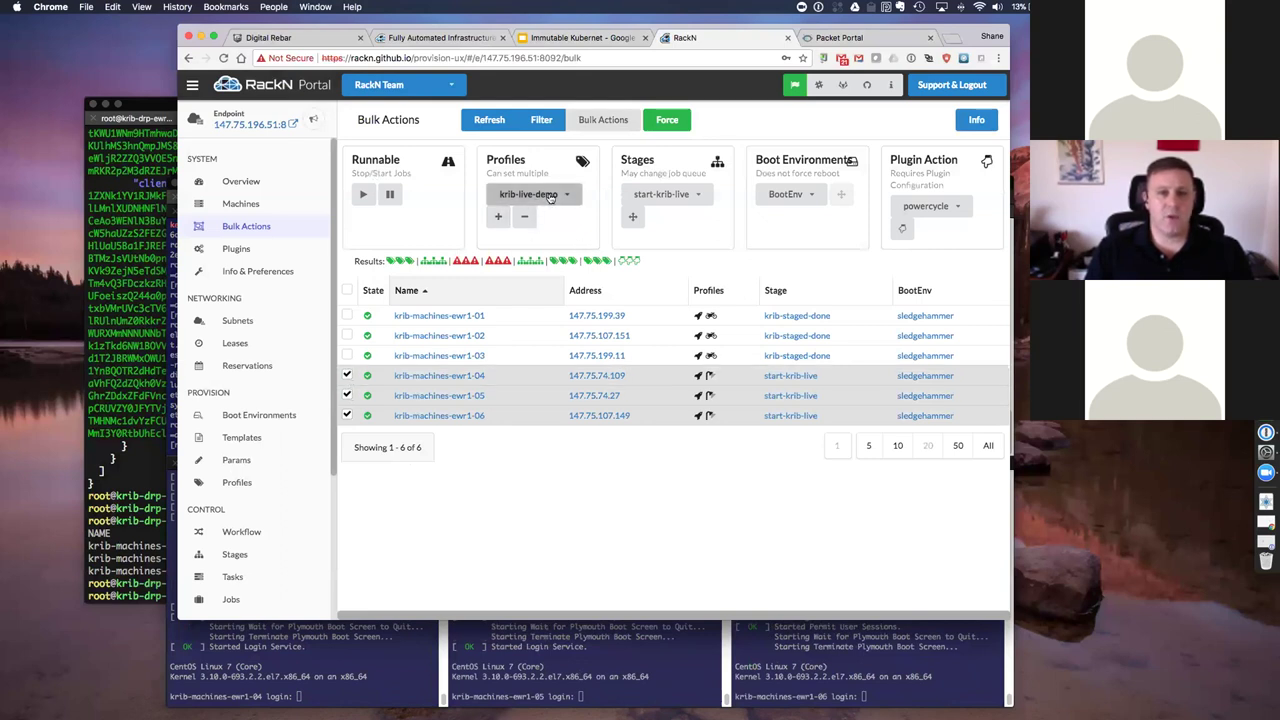
click(512, 194)
click(508, 284)
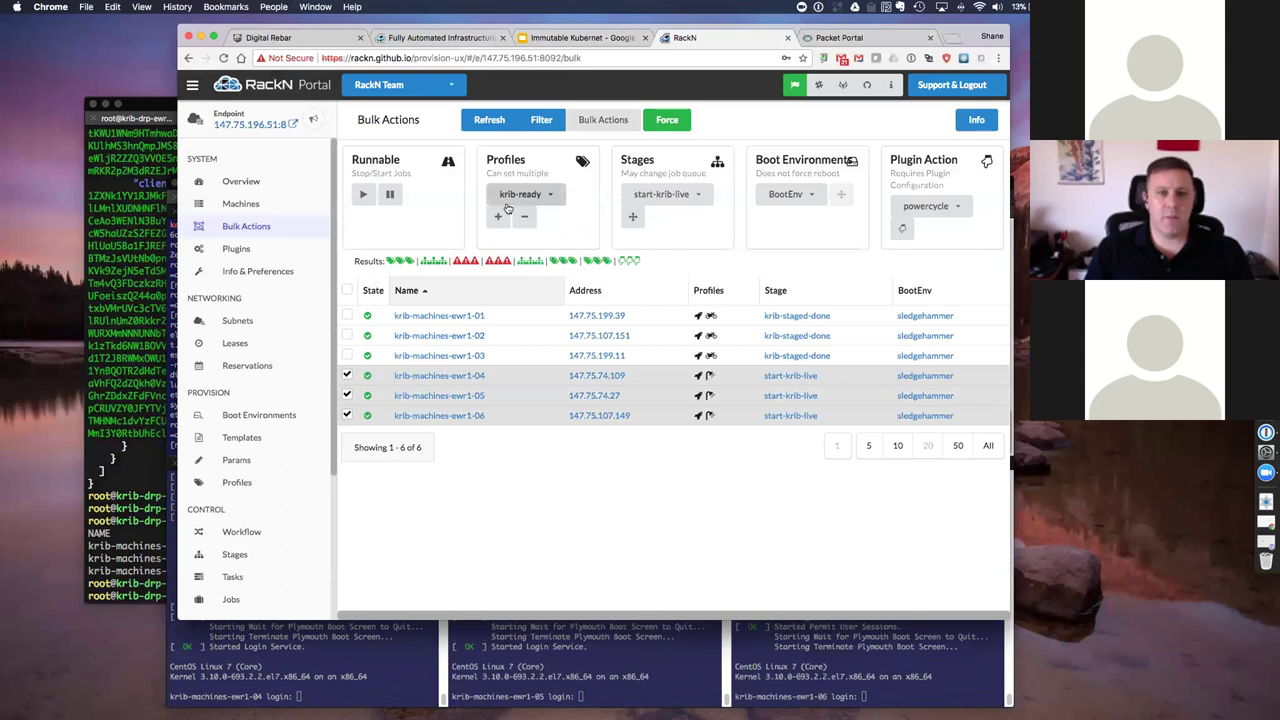
click(498, 216)
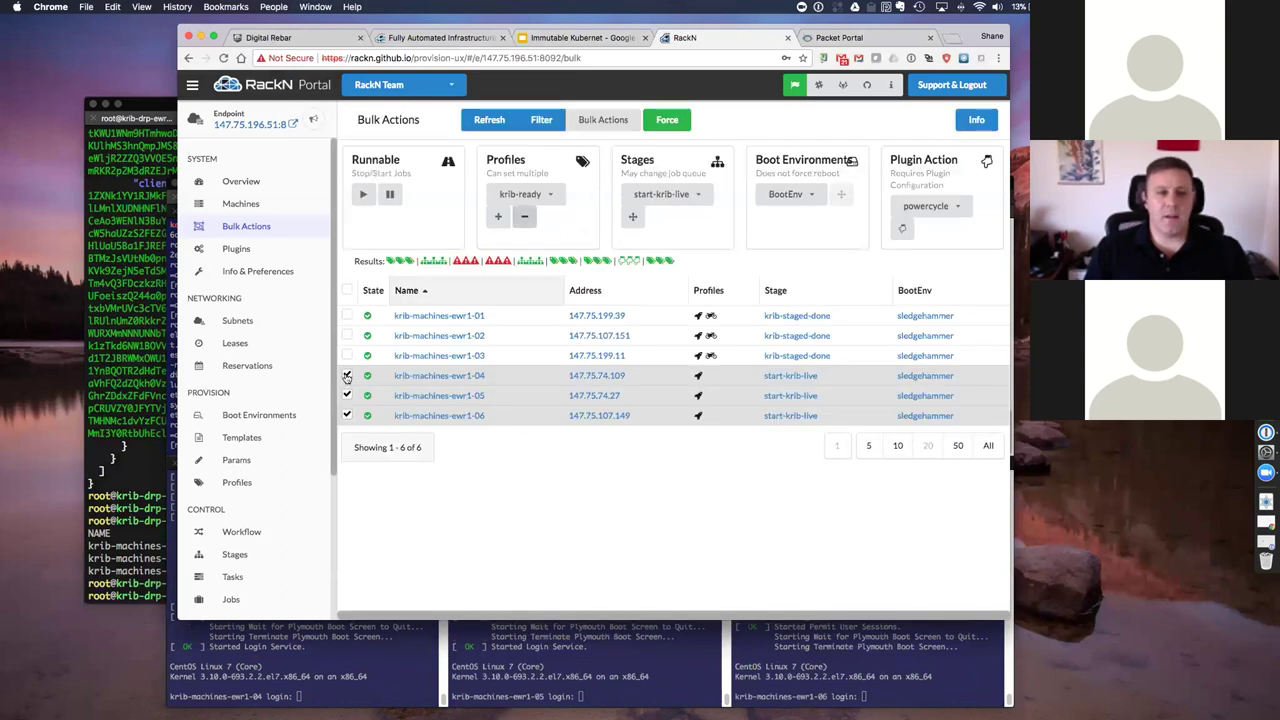
Step: Add the krib-live-demo profile to machines ewr1-04 to 06 and go to the Profiles list
click(347, 375)
click(347, 375)
click(346, 395)
click(346, 395)
click(346, 415)
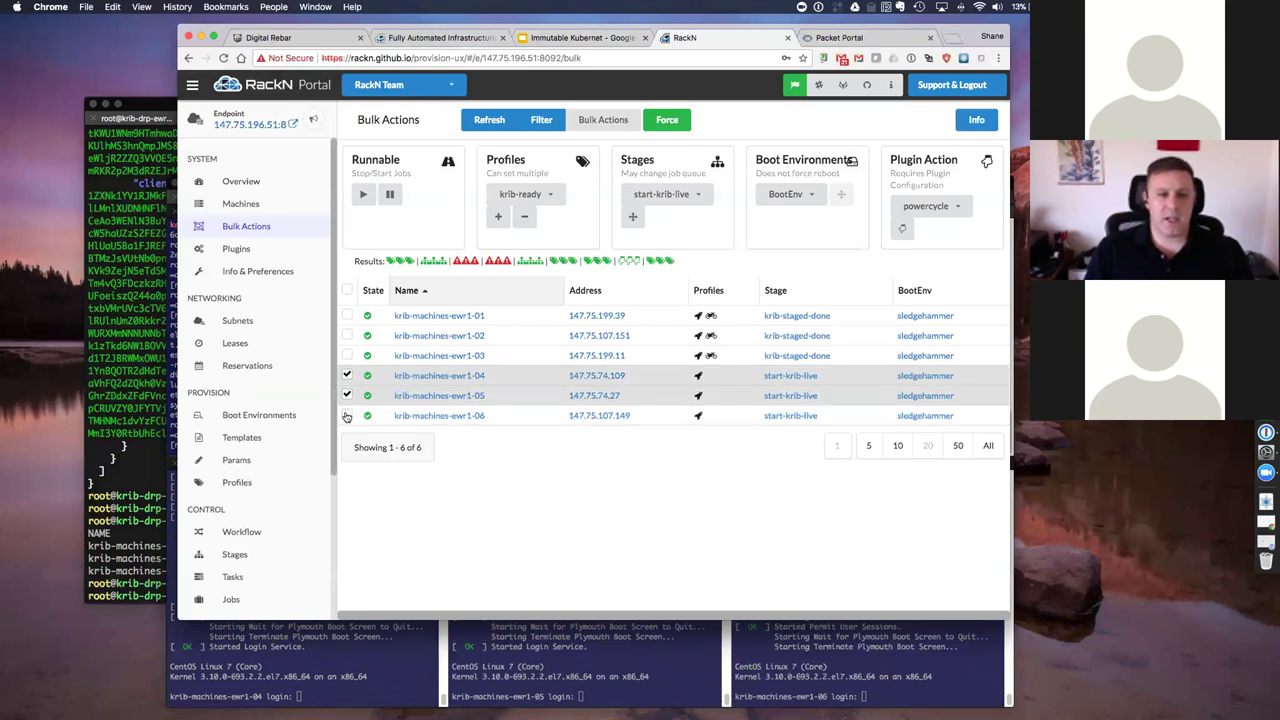
click(346, 415)
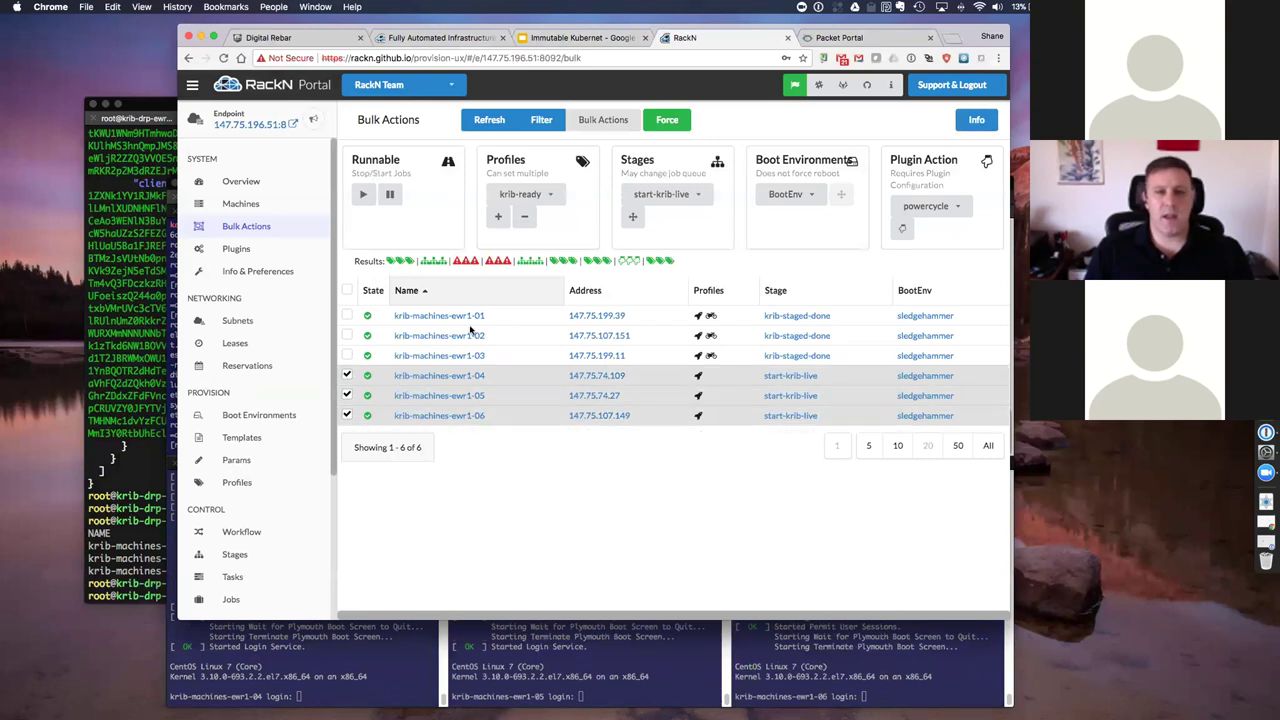
click(551, 197)
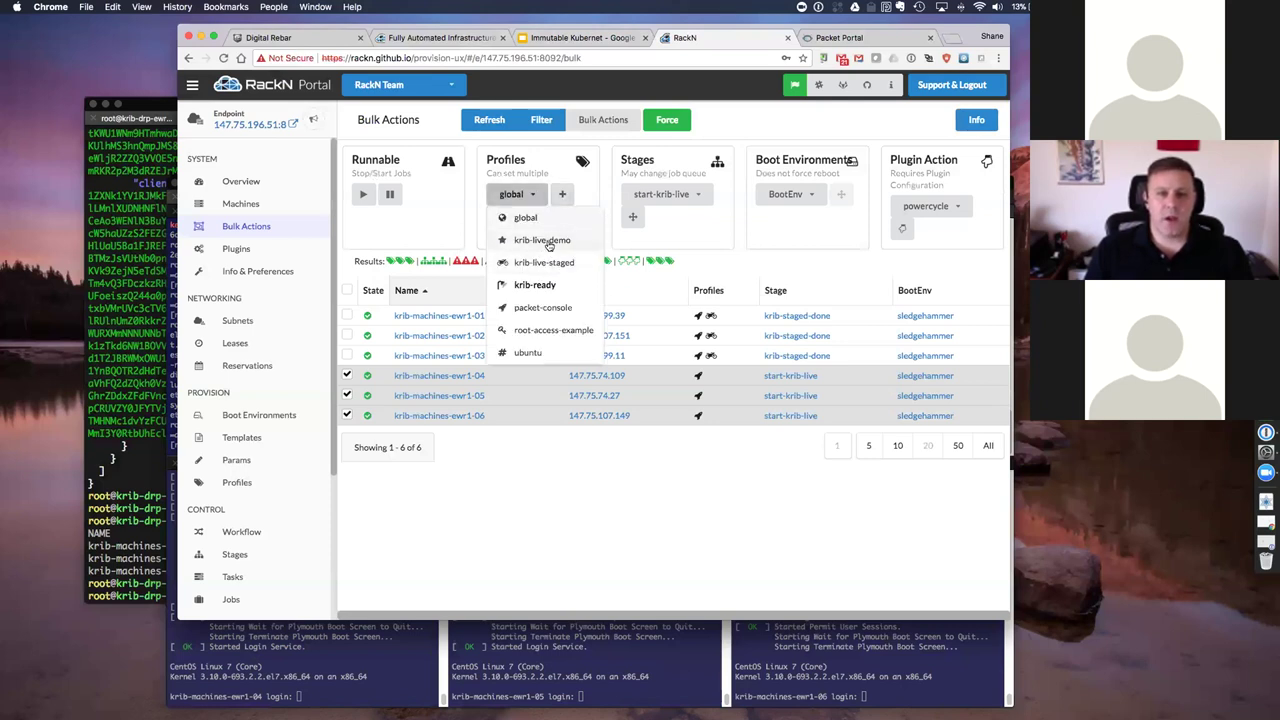
click(548, 241)
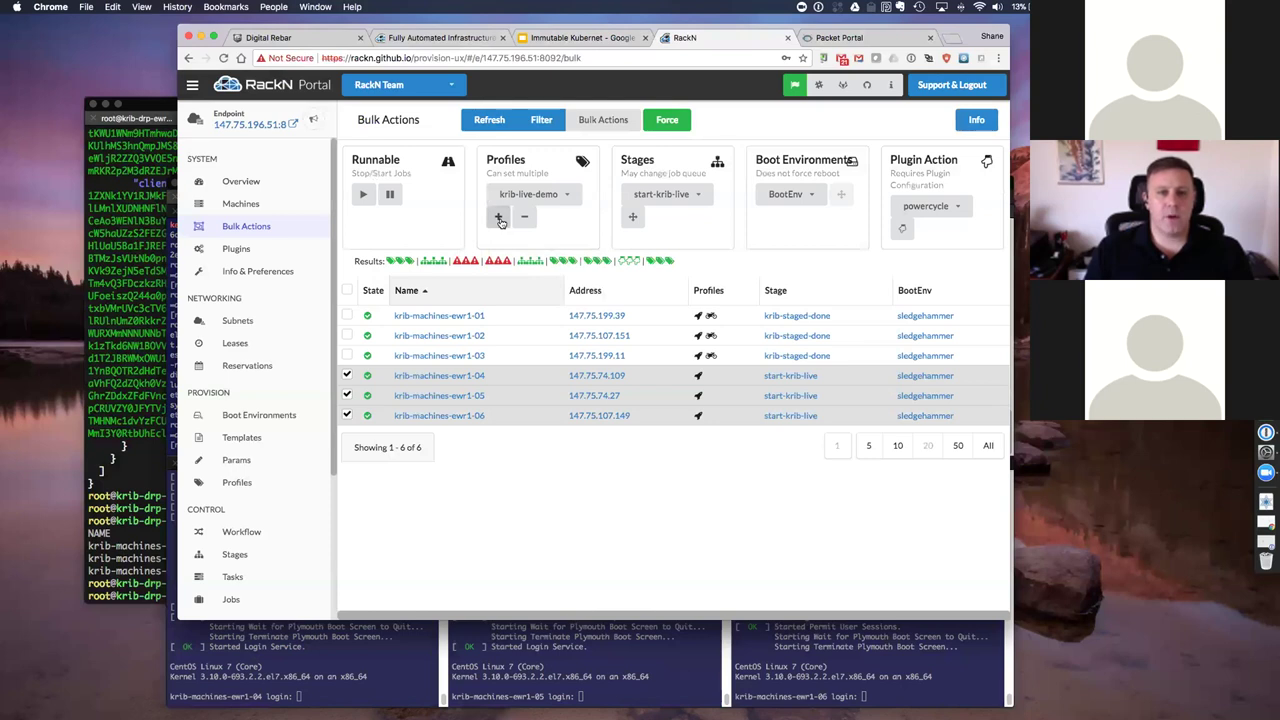
click(498, 216)
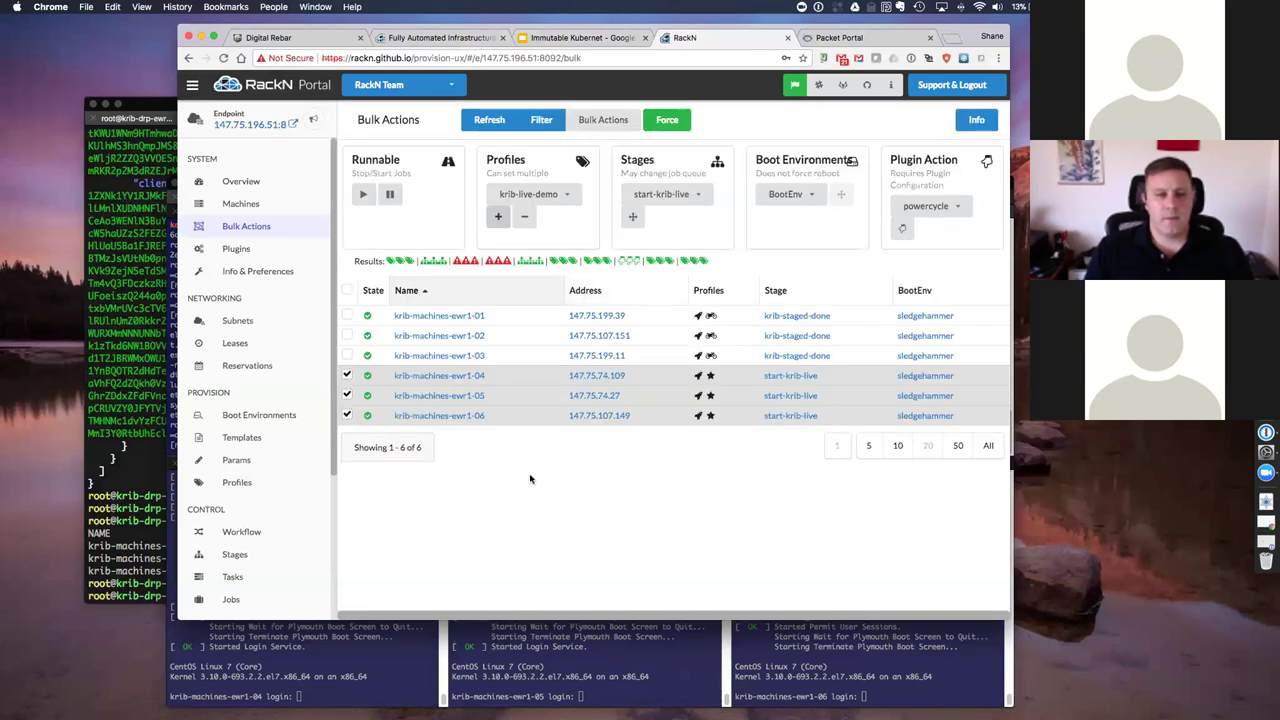
click(237, 482)
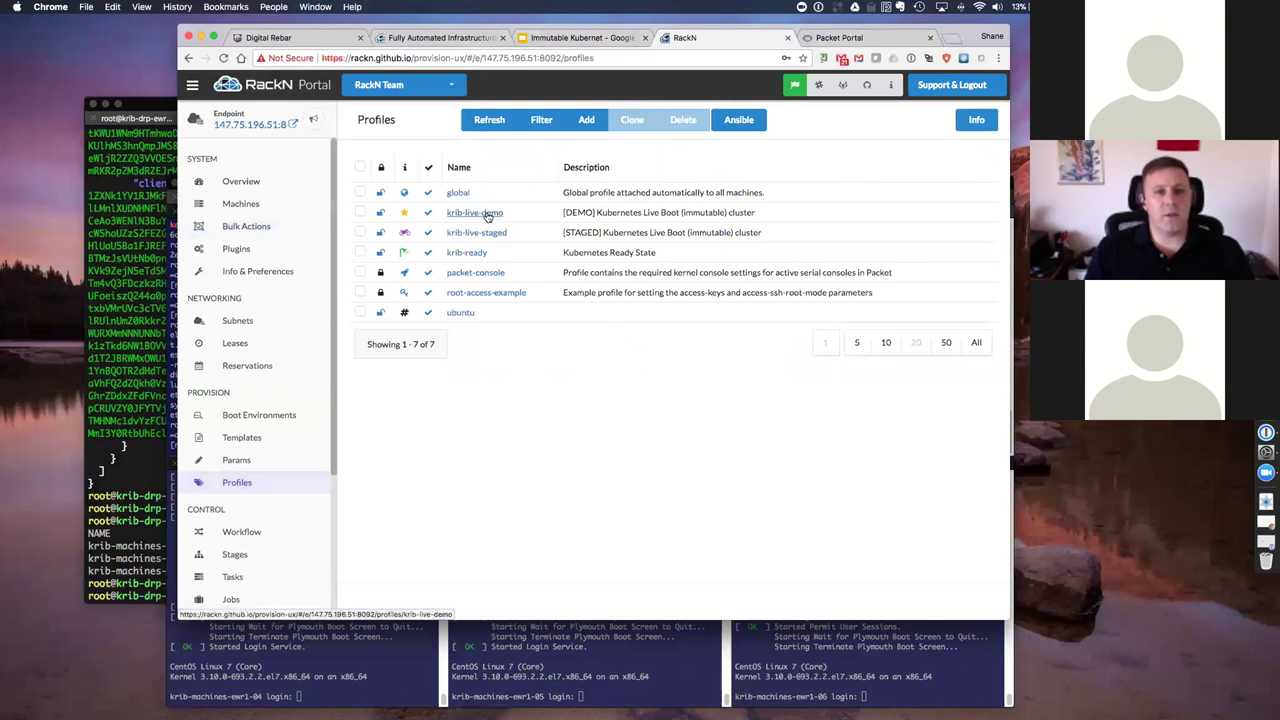
Step: Inspect the krib-live-demo profile's change-stage/map parameter
click(489, 214)
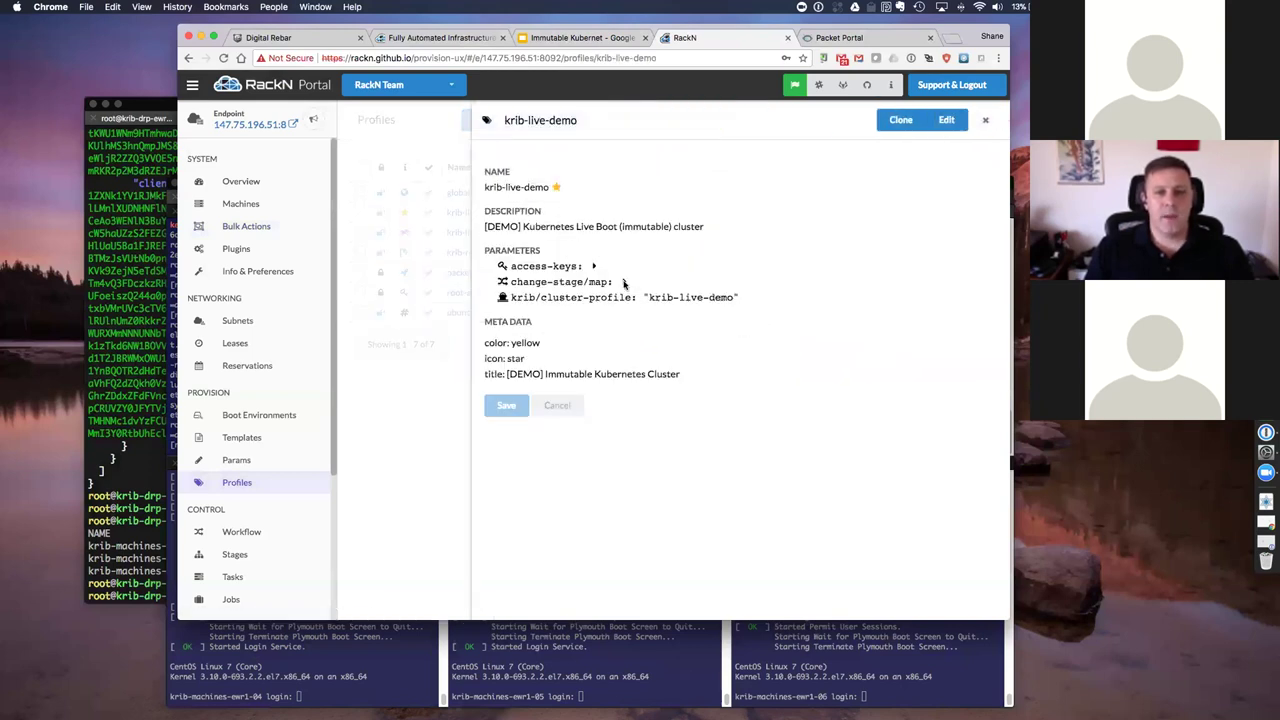
click(622, 283)
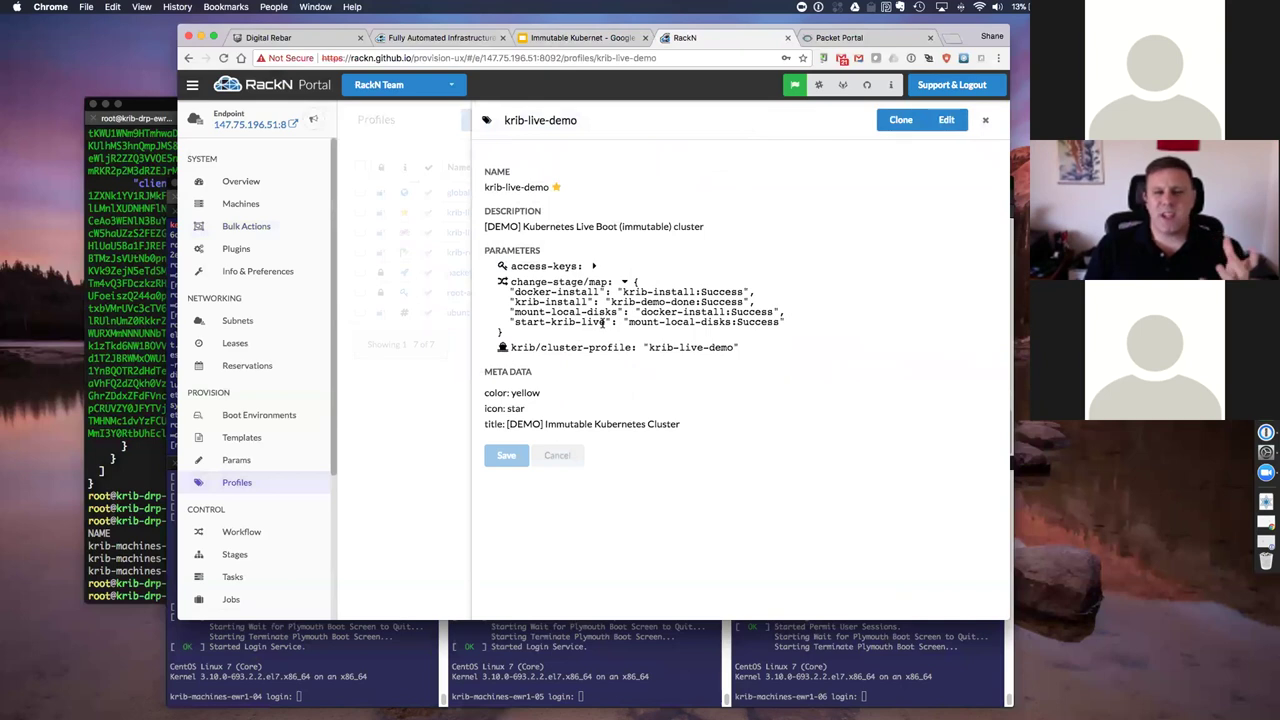
click(417, 454)
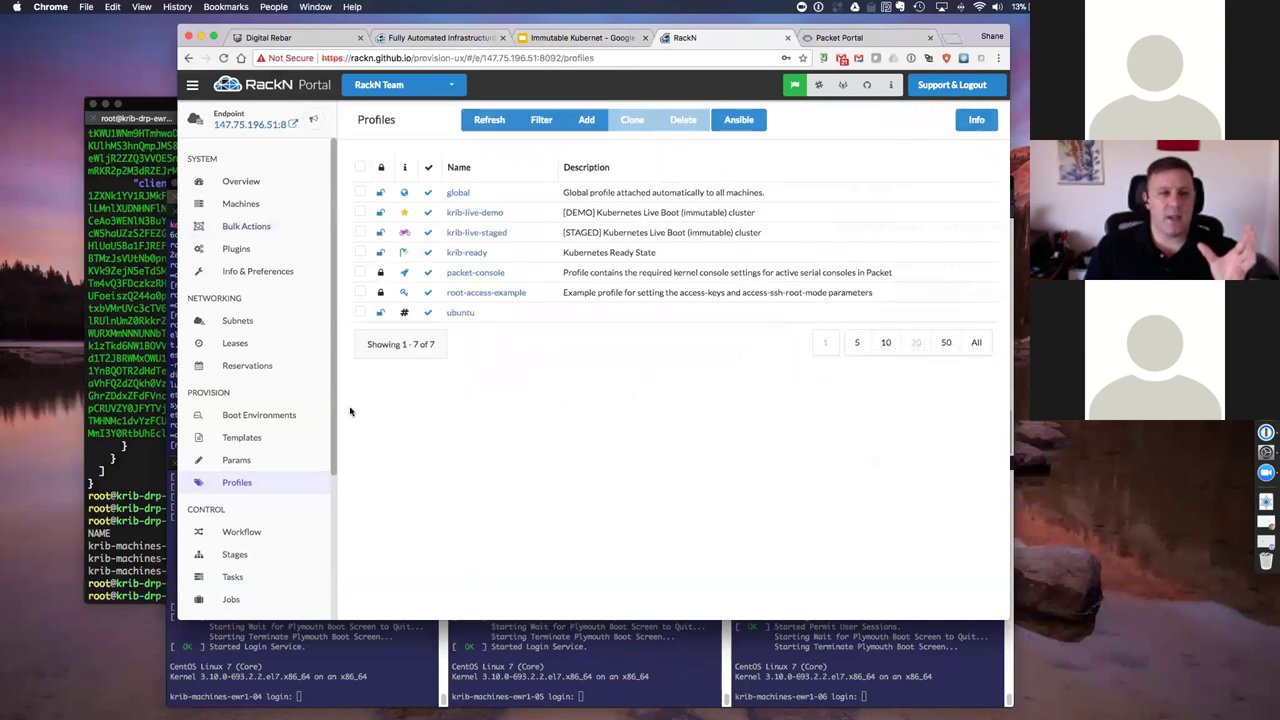
Step: View the krib-live-demo workflow stage map, then return to Bulk Actions
click(246, 531)
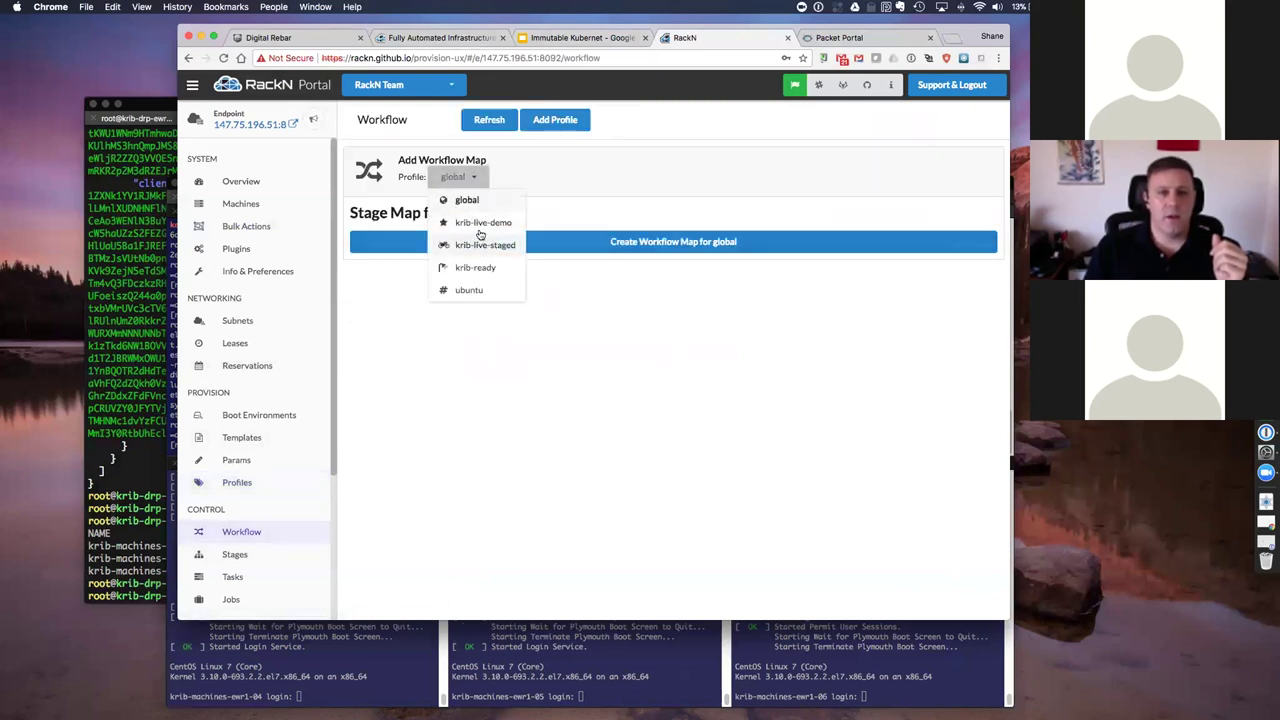
click(478, 225)
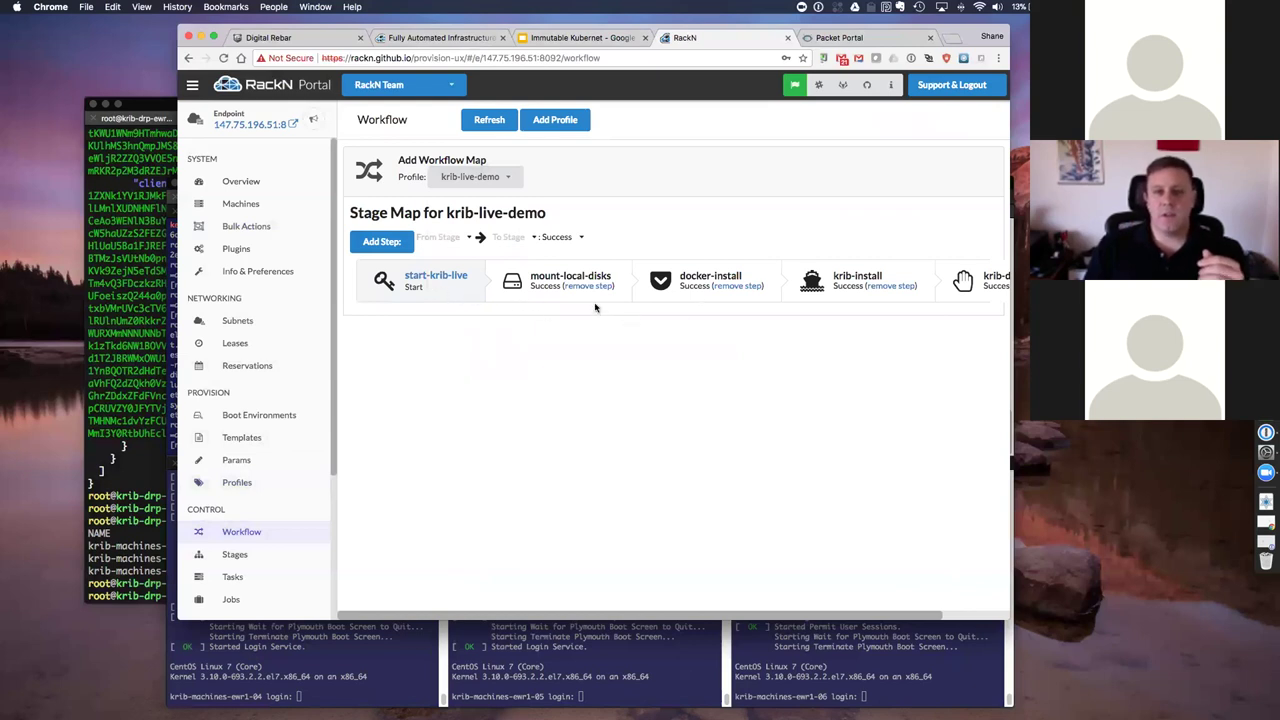
scroll(597, 308, right, 3)
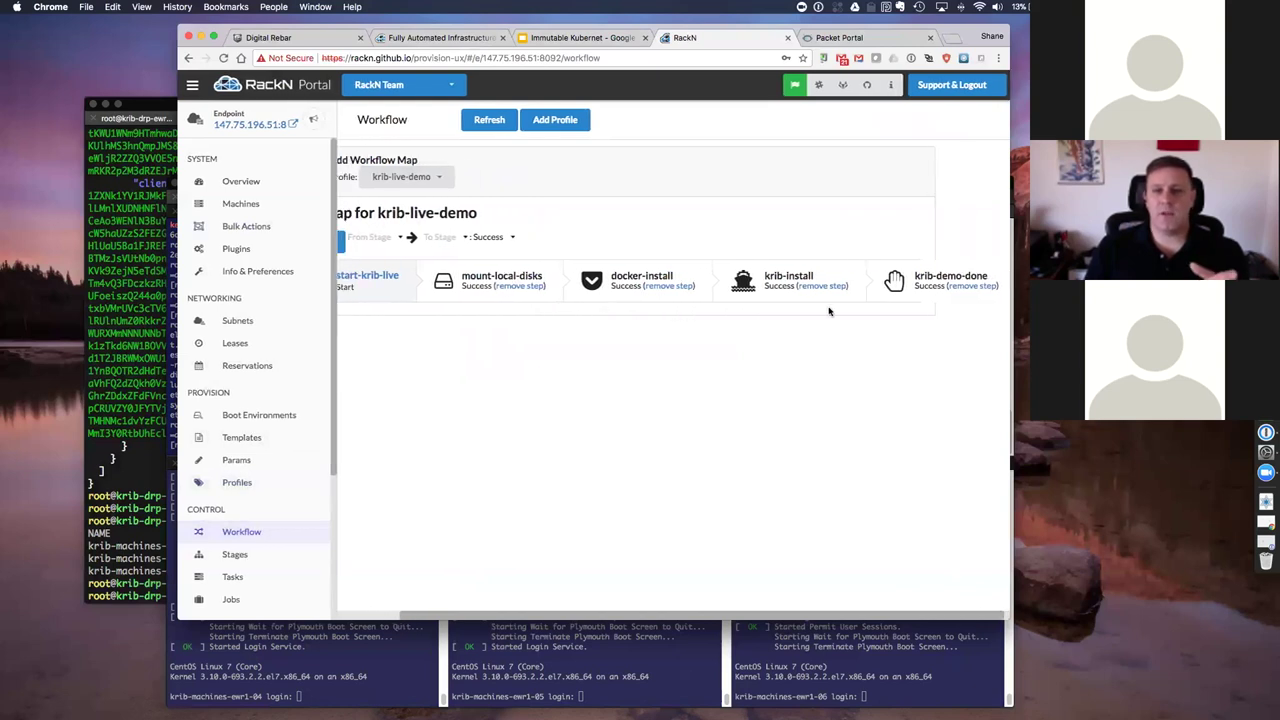
scroll(970, 295, left, 2)
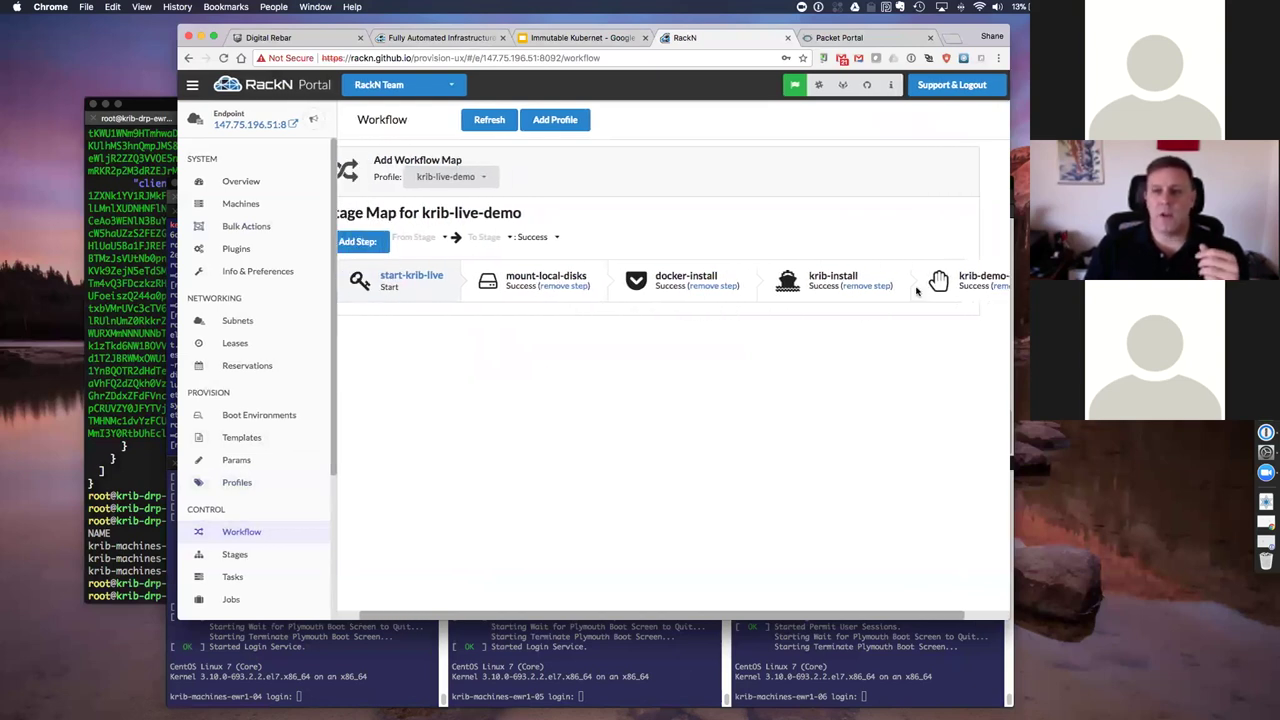
scroll(916, 289, left, 1)
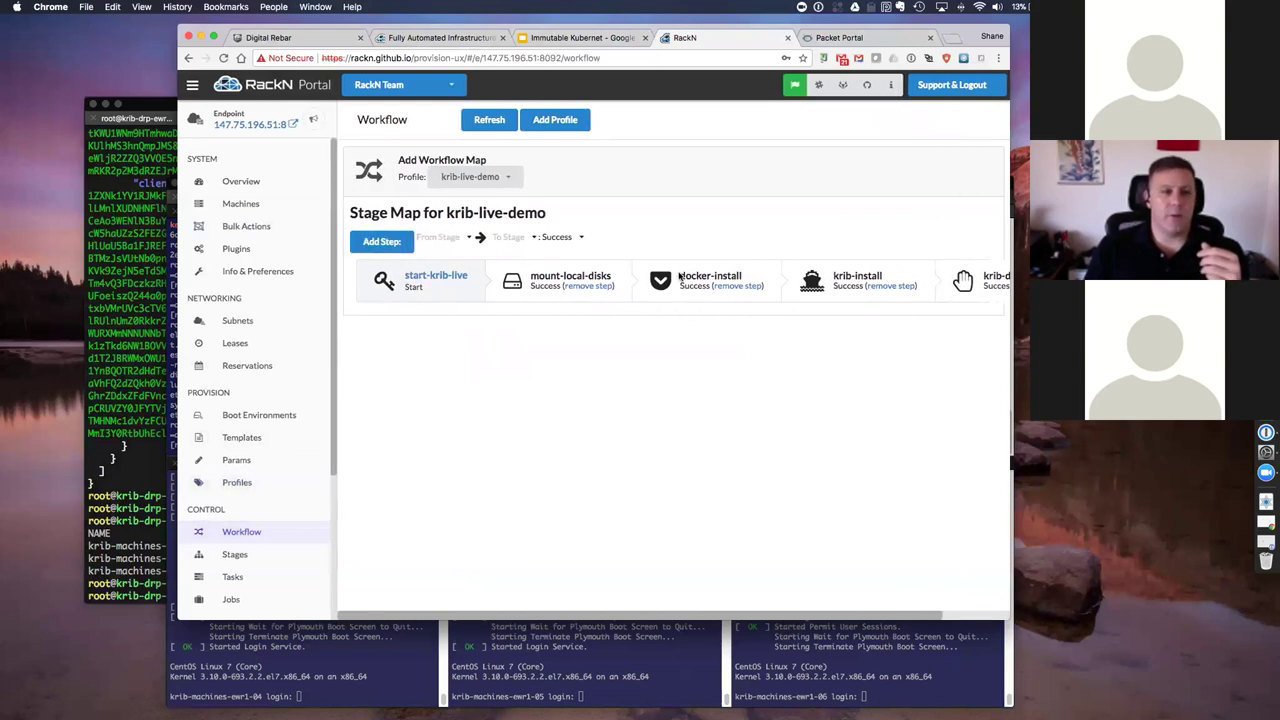
click(246, 226)
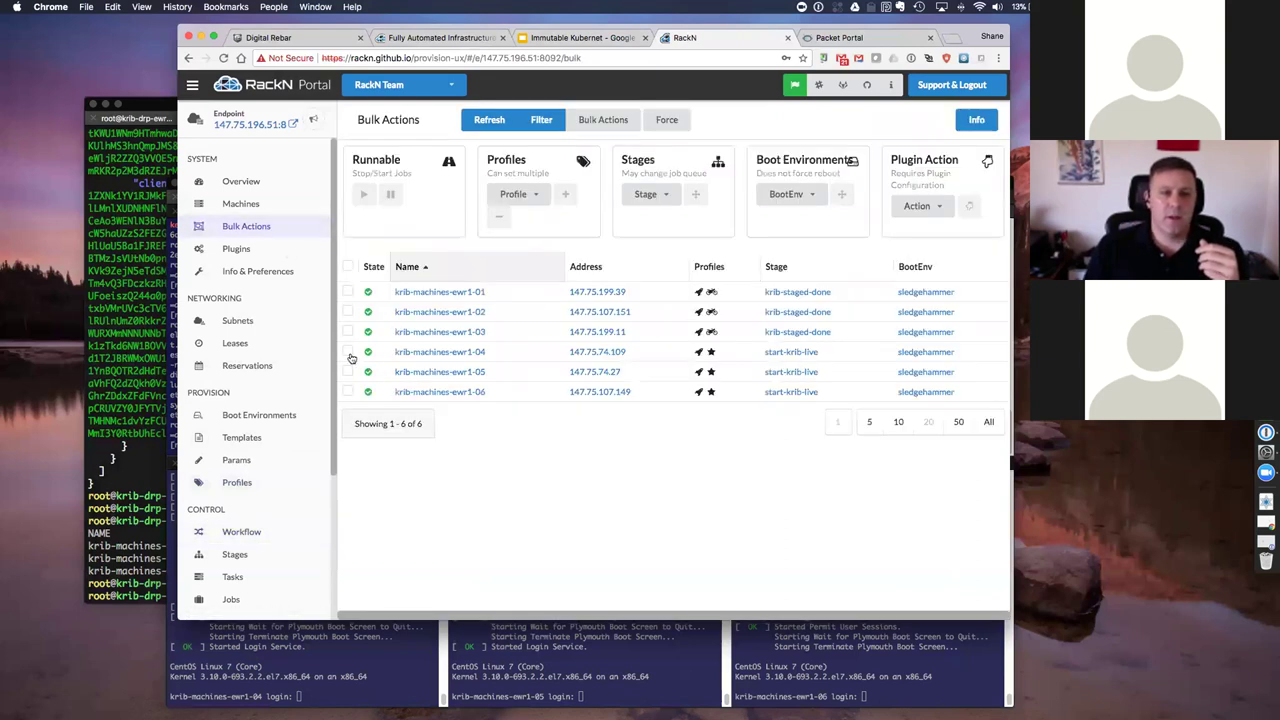
Step: Select machines ewr1-04 to 06 and recheck the krib-live-demo workflow stage map
click(347, 352)
click(347, 372)
click(347, 392)
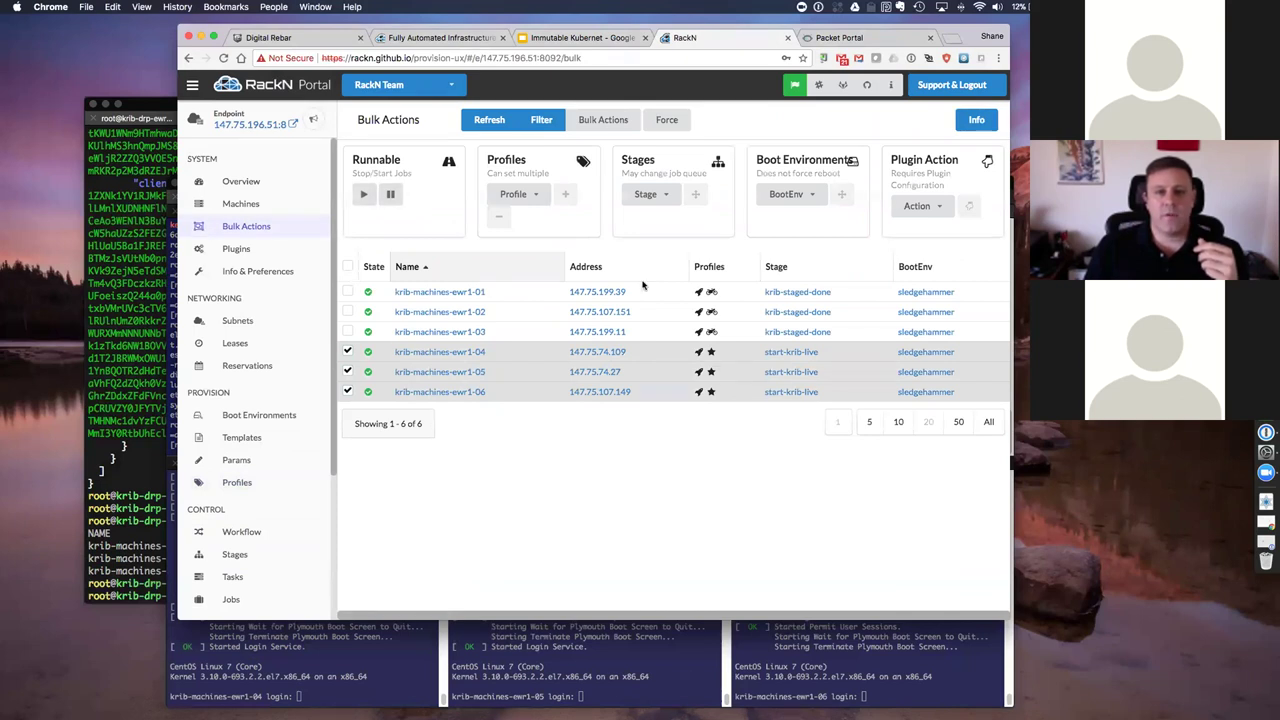
click(671, 194)
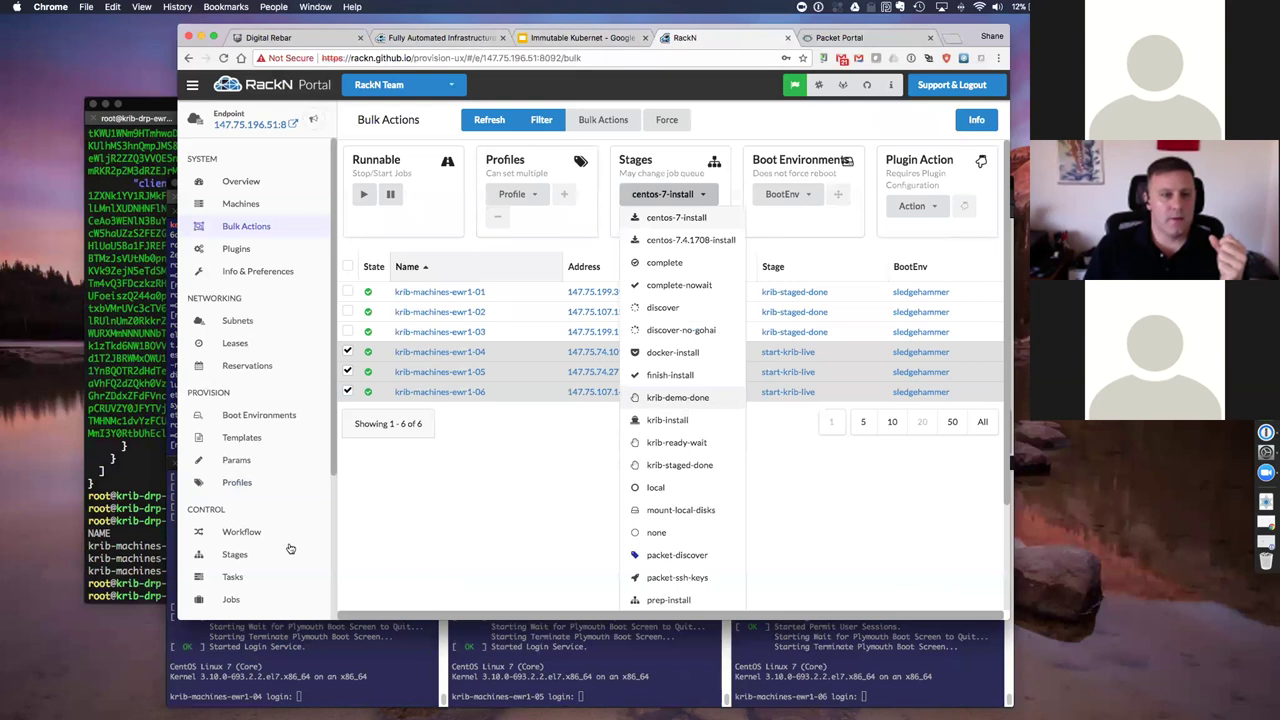
click(247, 535)
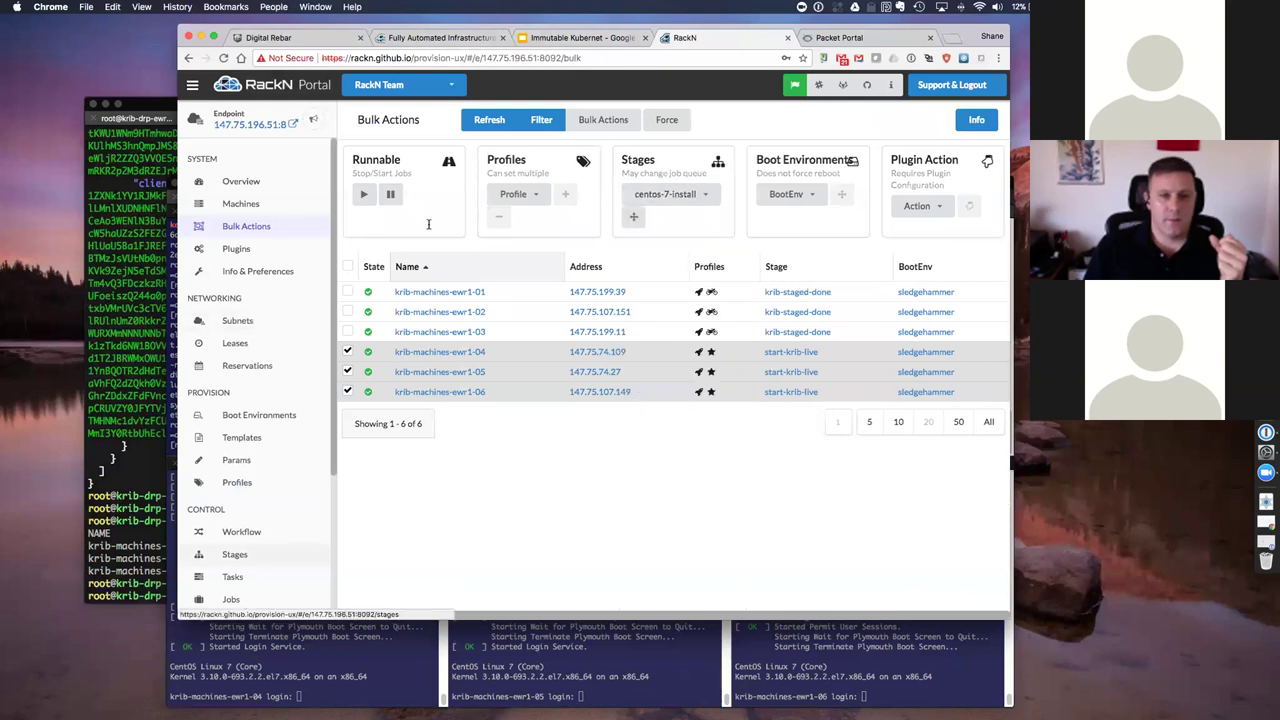
click(247, 533)
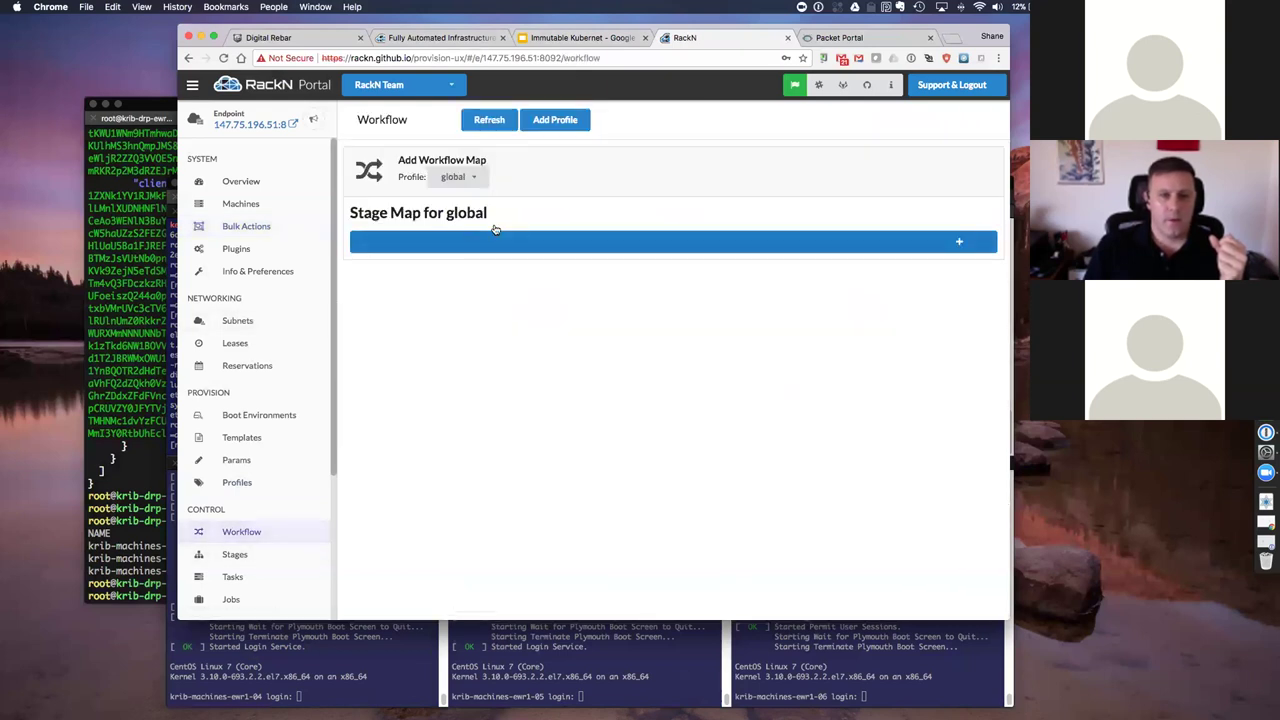
click(460, 177)
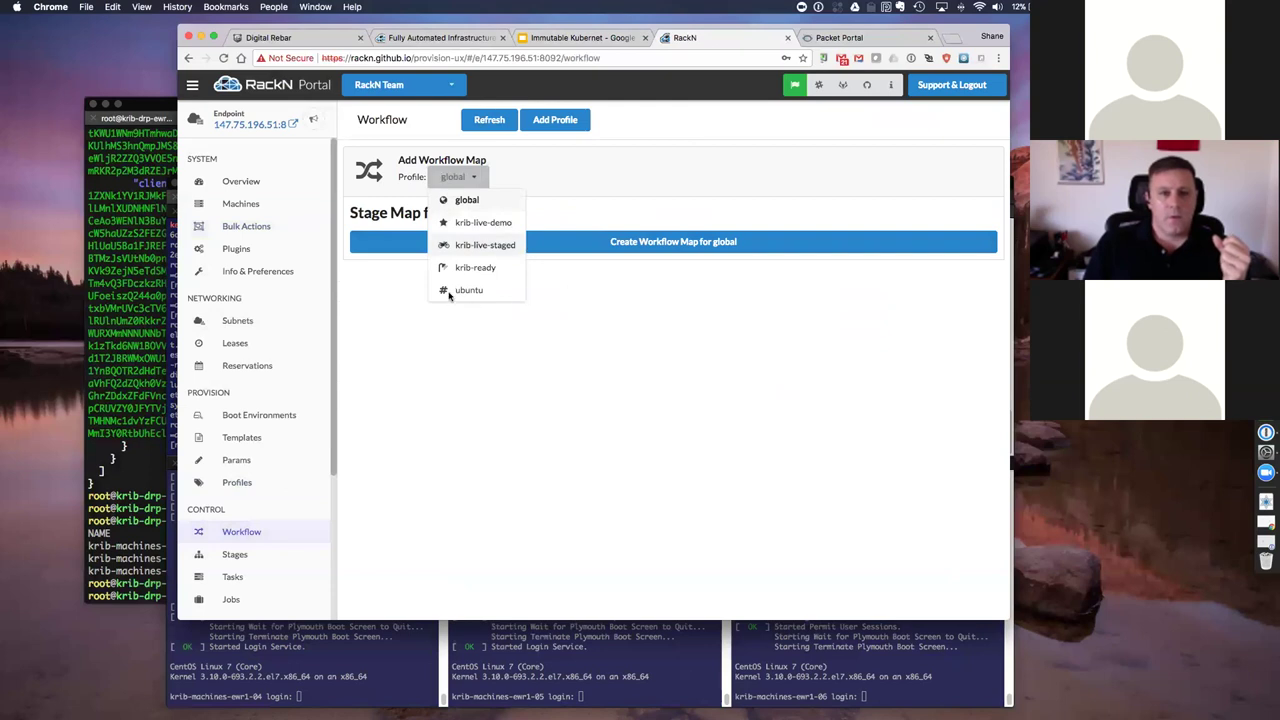
key(Up)
key(Return)
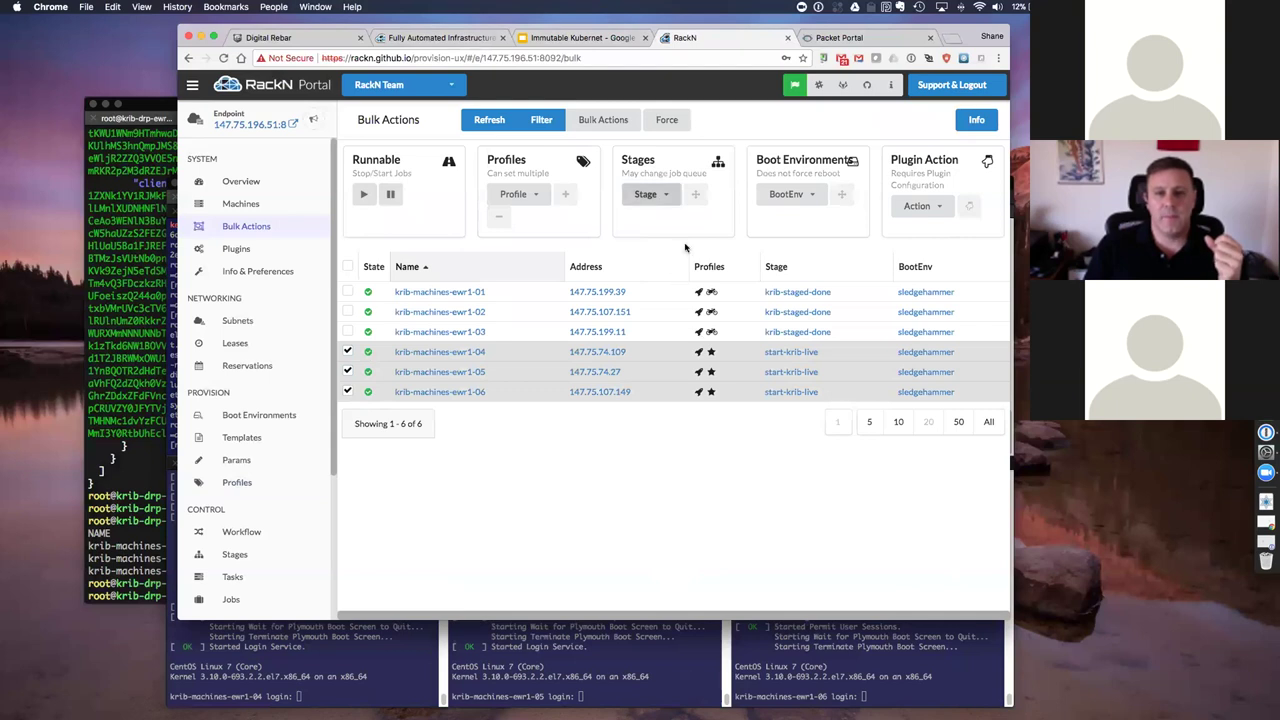
Step: Apply the start-krib-live stage to the three selected machines
click(650, 194)
scroll(633, 220, down, 2)
scroll(633, 220, down, 2)
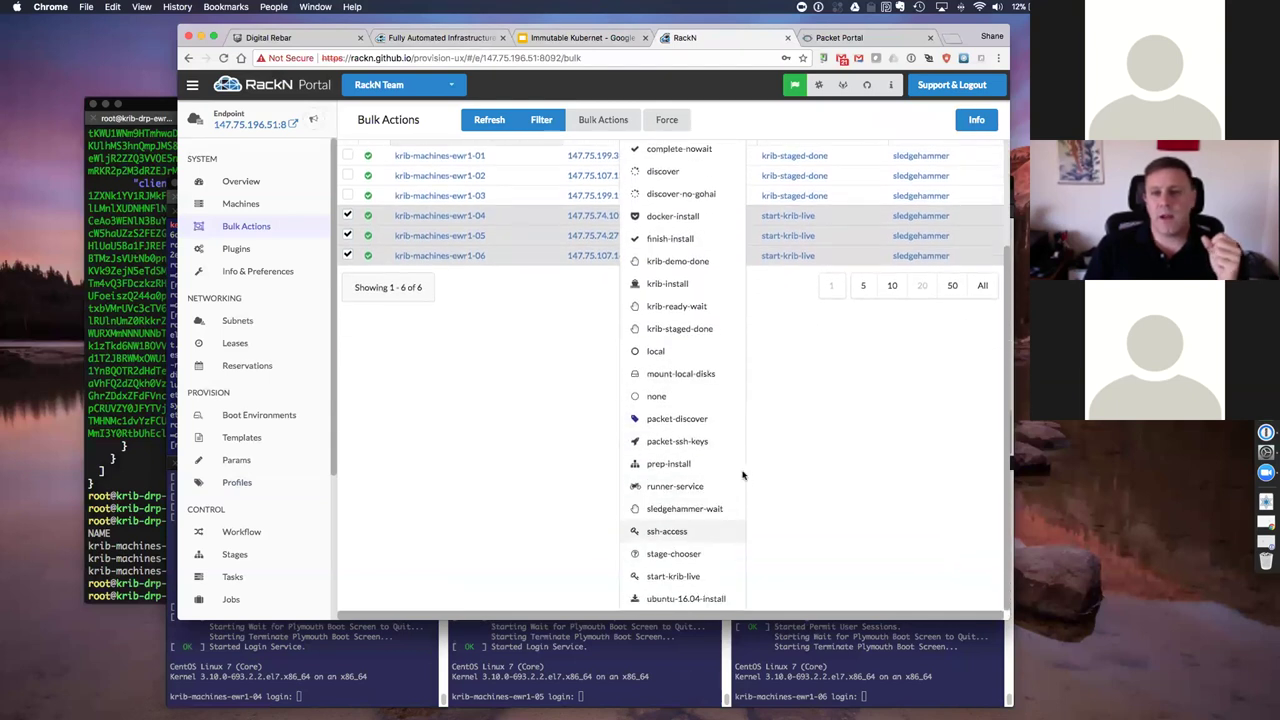
key(Escape)
key(Tab)
key(Return)
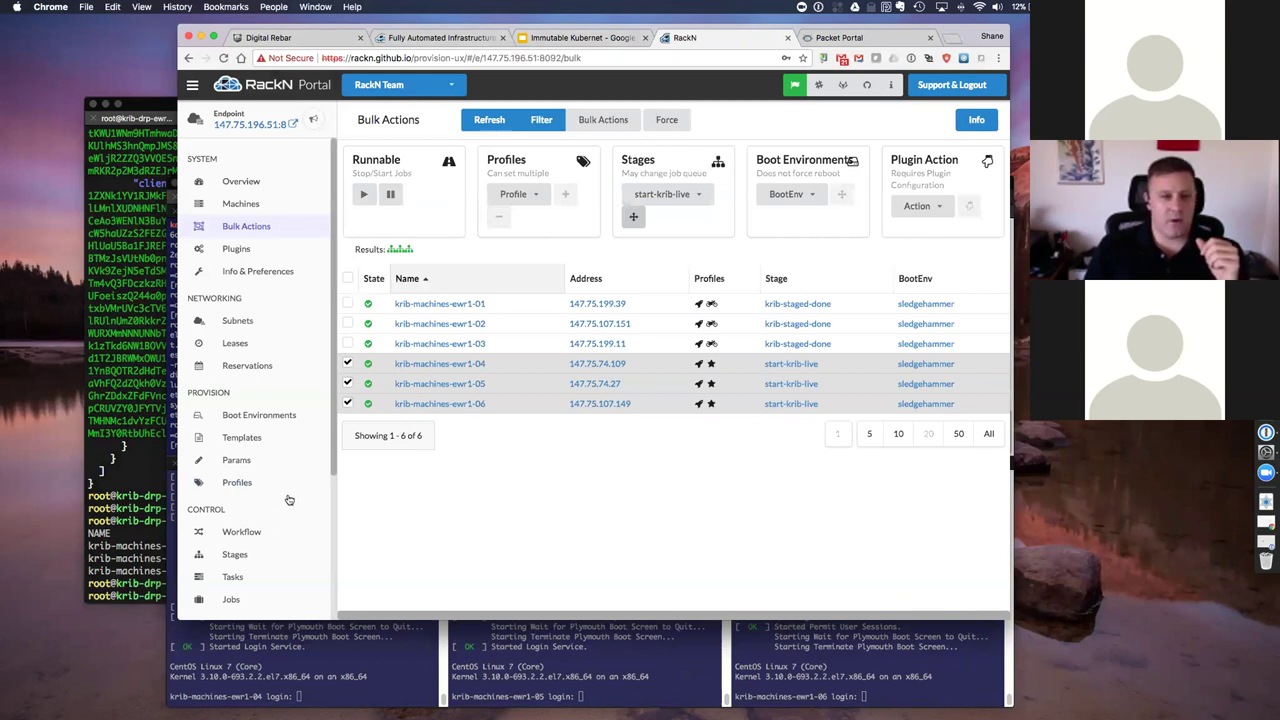
Step: Review a provisioning job log on the Jobs page
scroll(285, 498, down, 3)
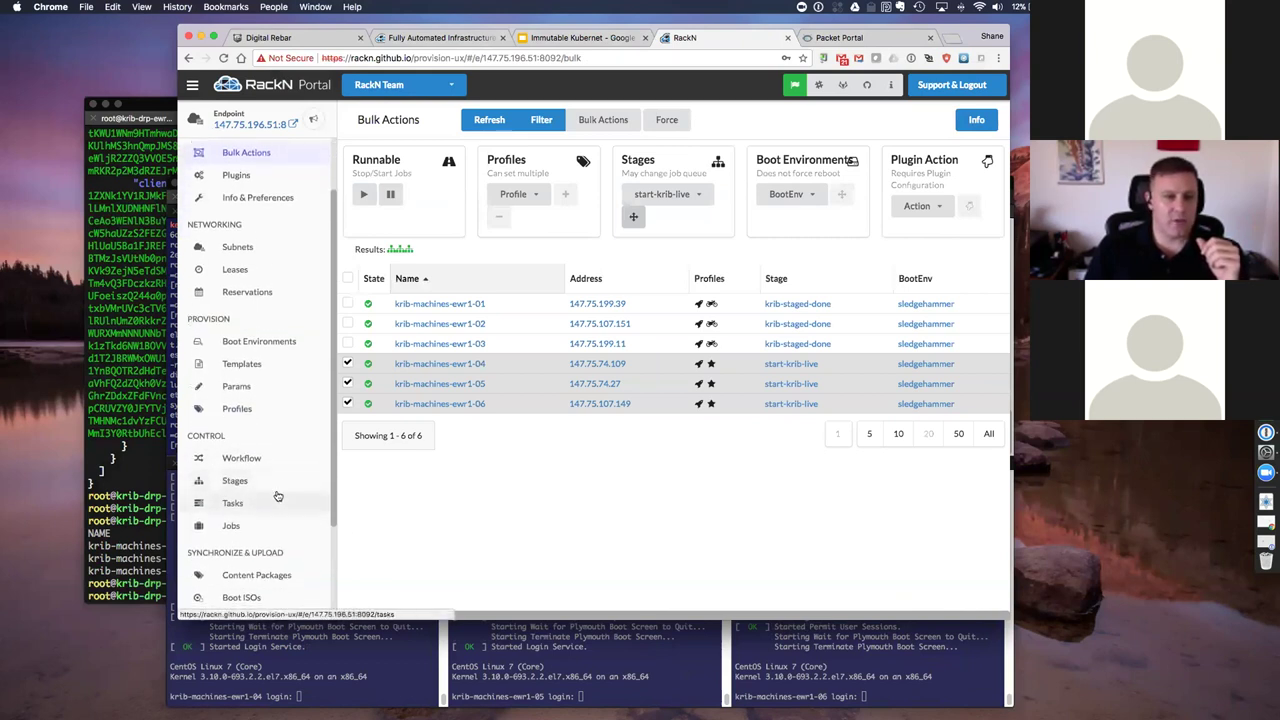
scroll(277, 490, down, 4)
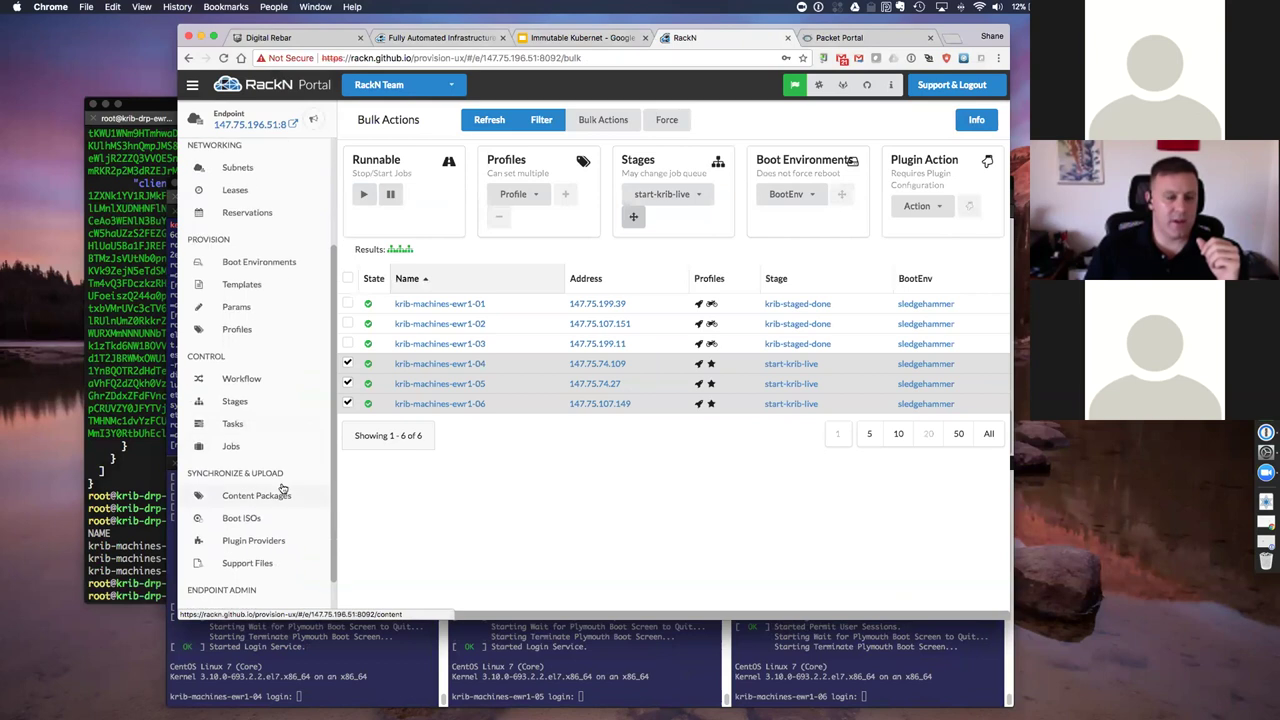
scroll(234, 390, down, 2)
click(231, 392)
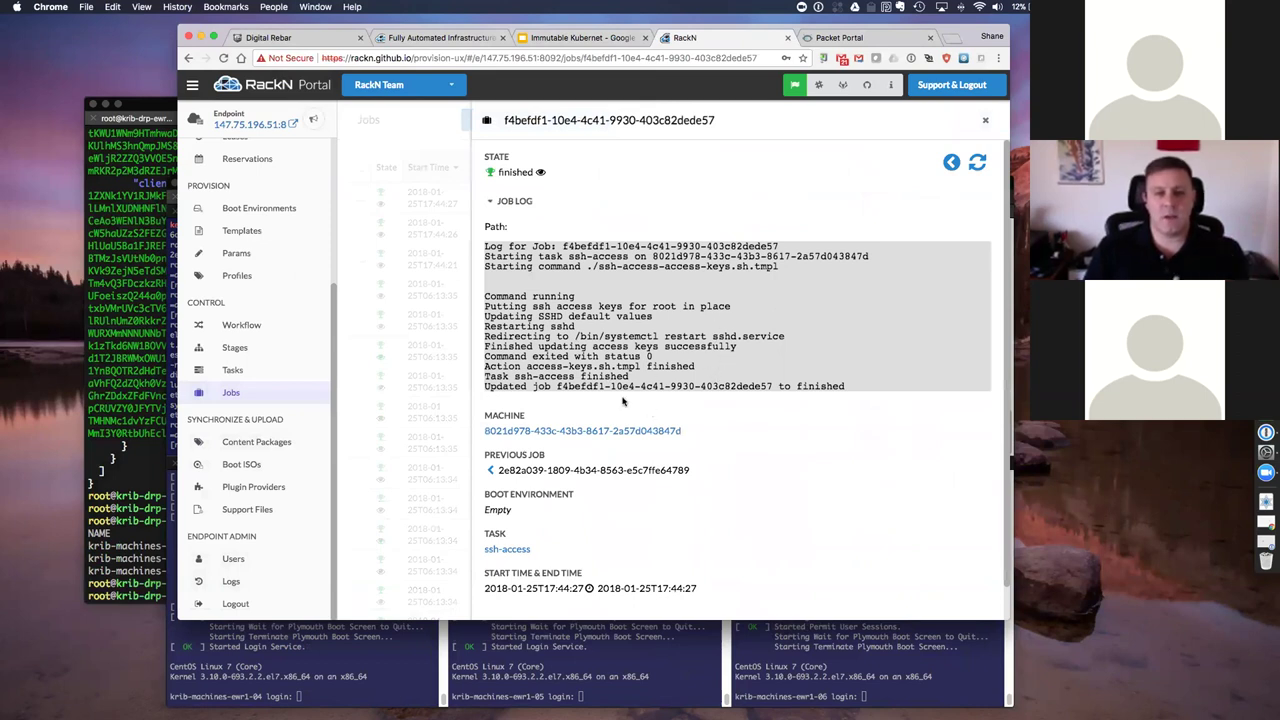
click(360, 413)
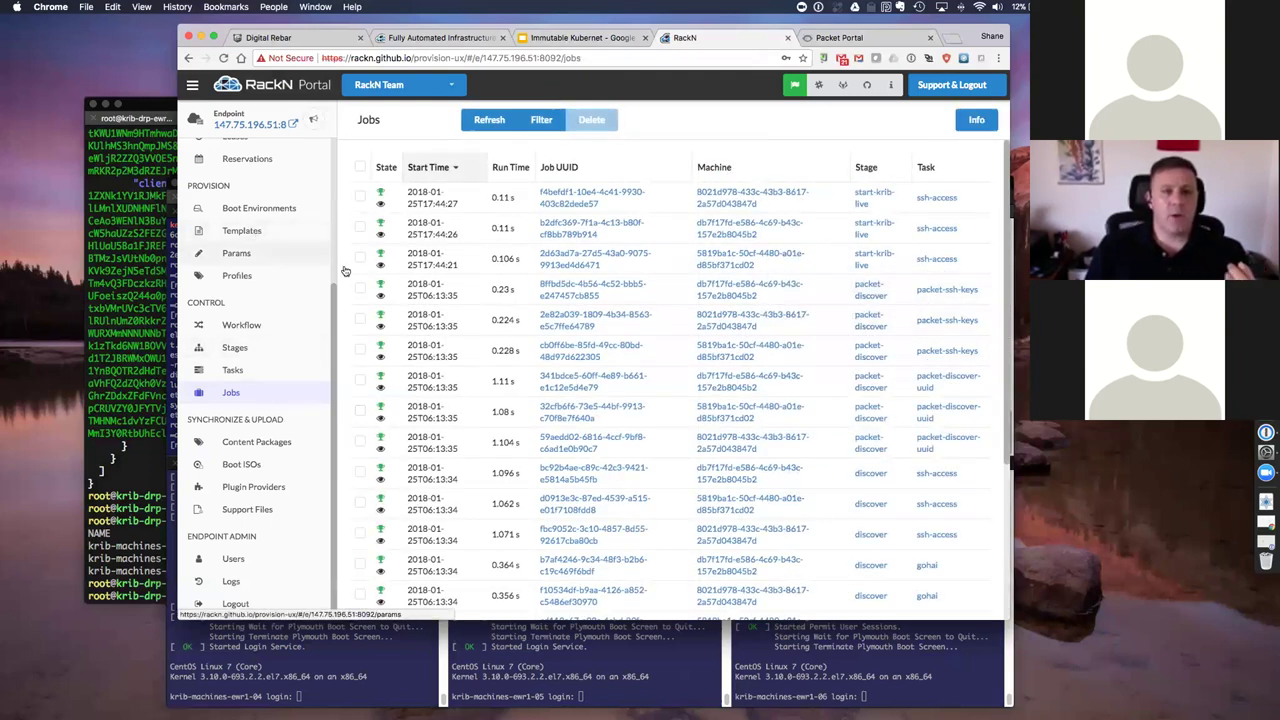
Step: Select the three krib-staged-done machines in Bulk Actions and open the Stages list
scroll(300, 275, up, 5)
click(246, 226)
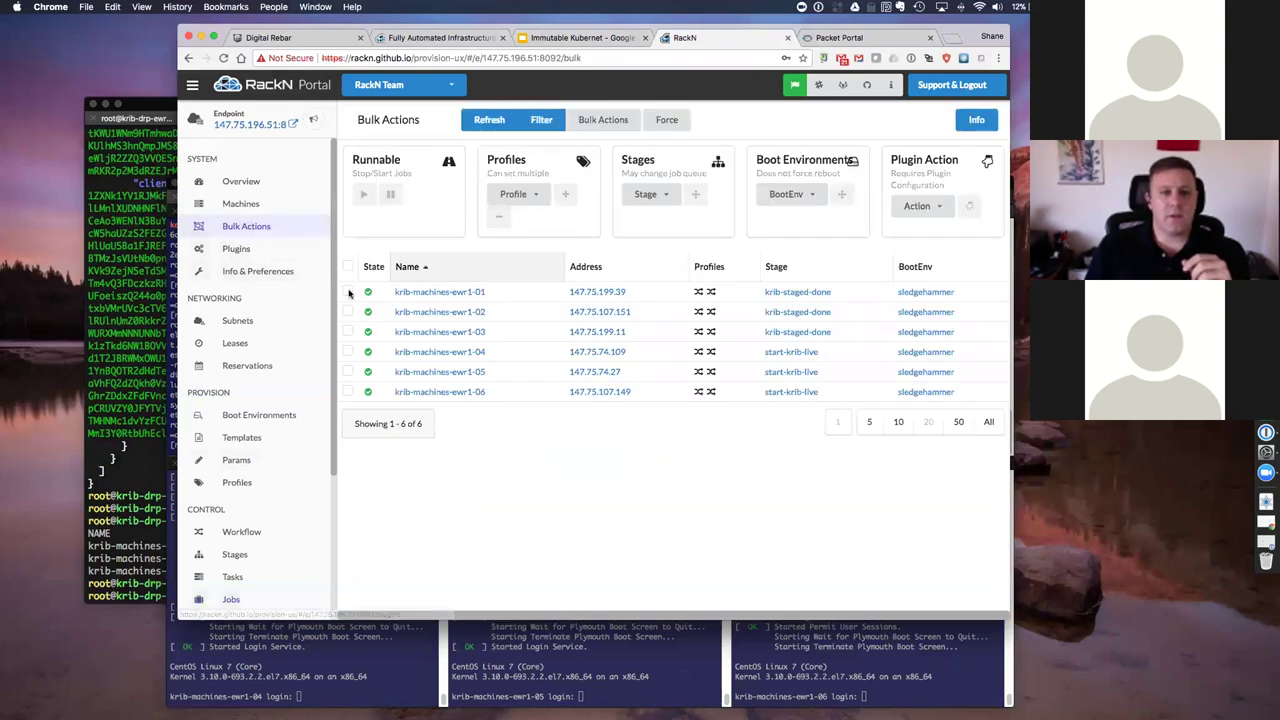
click(795, 300)
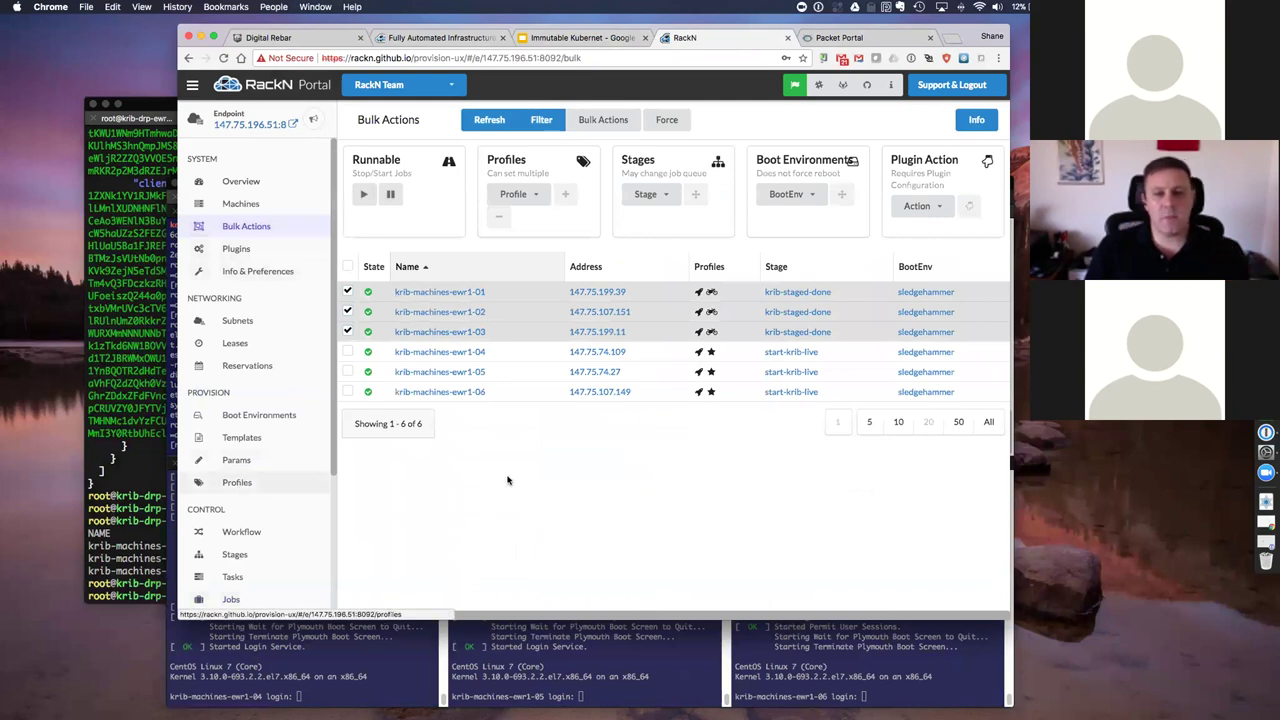
key(super+bracketleft)
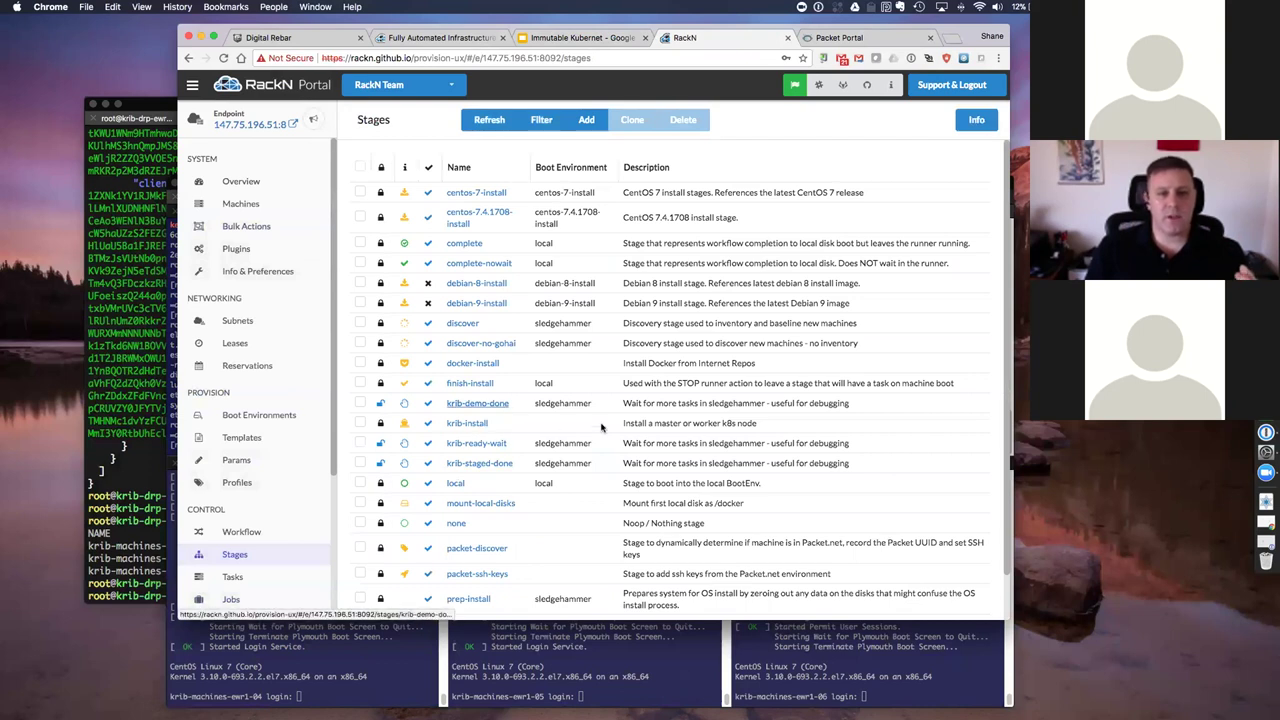
Step: Drill from the krib-install stage into its krib-install task and the krib-install.sh.tmpl template
click(467, 423)
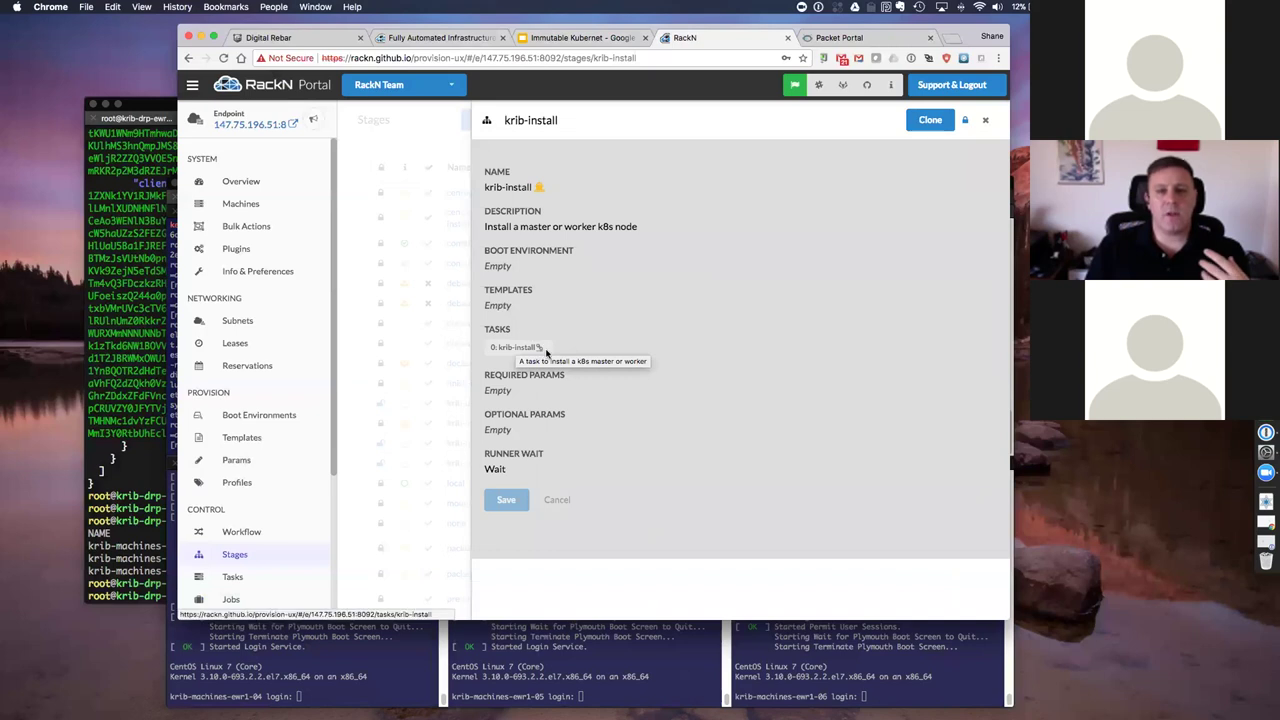
click(516, 347)
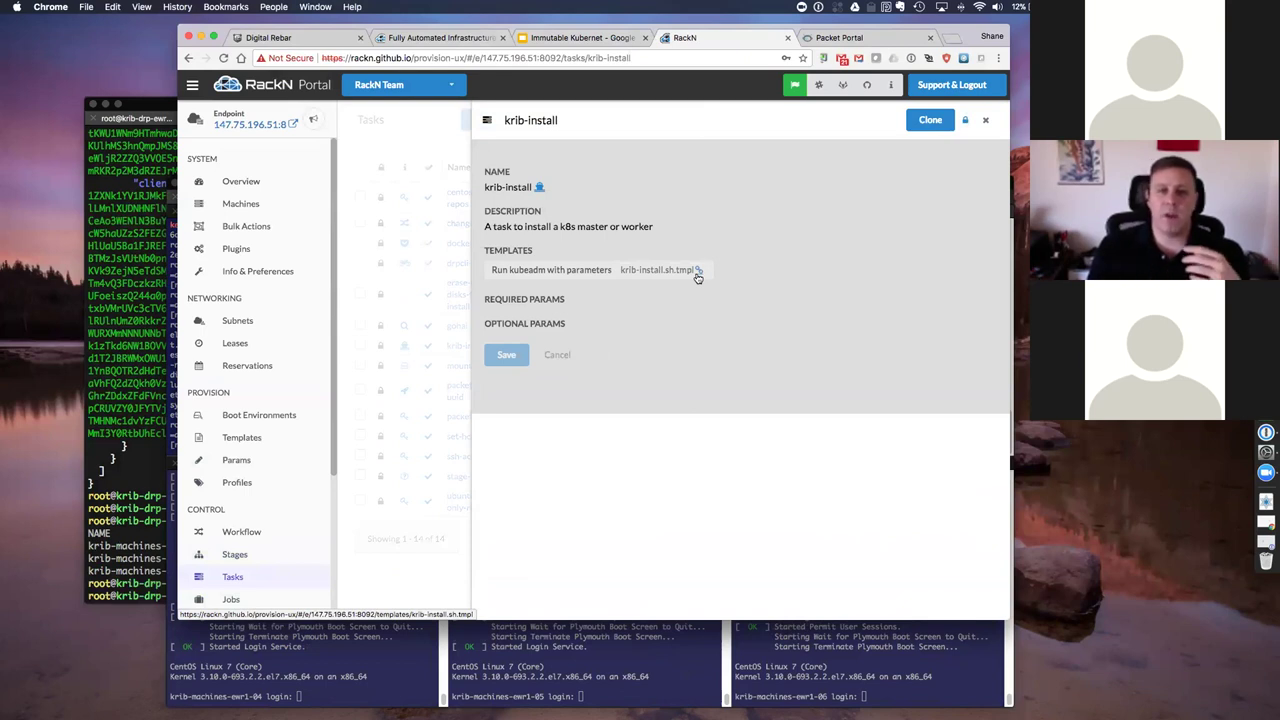
click(700, 274)
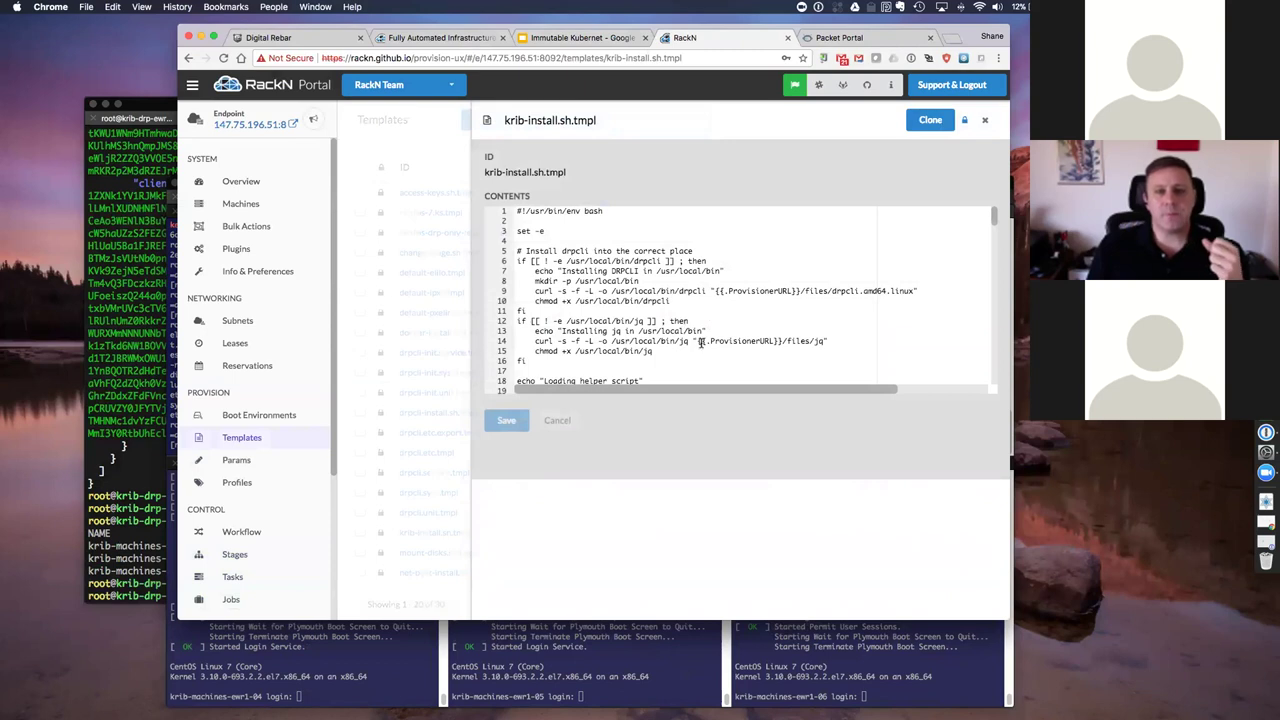
scroll(708, 338, down, 1)
drag(720, 344, 500, 226)
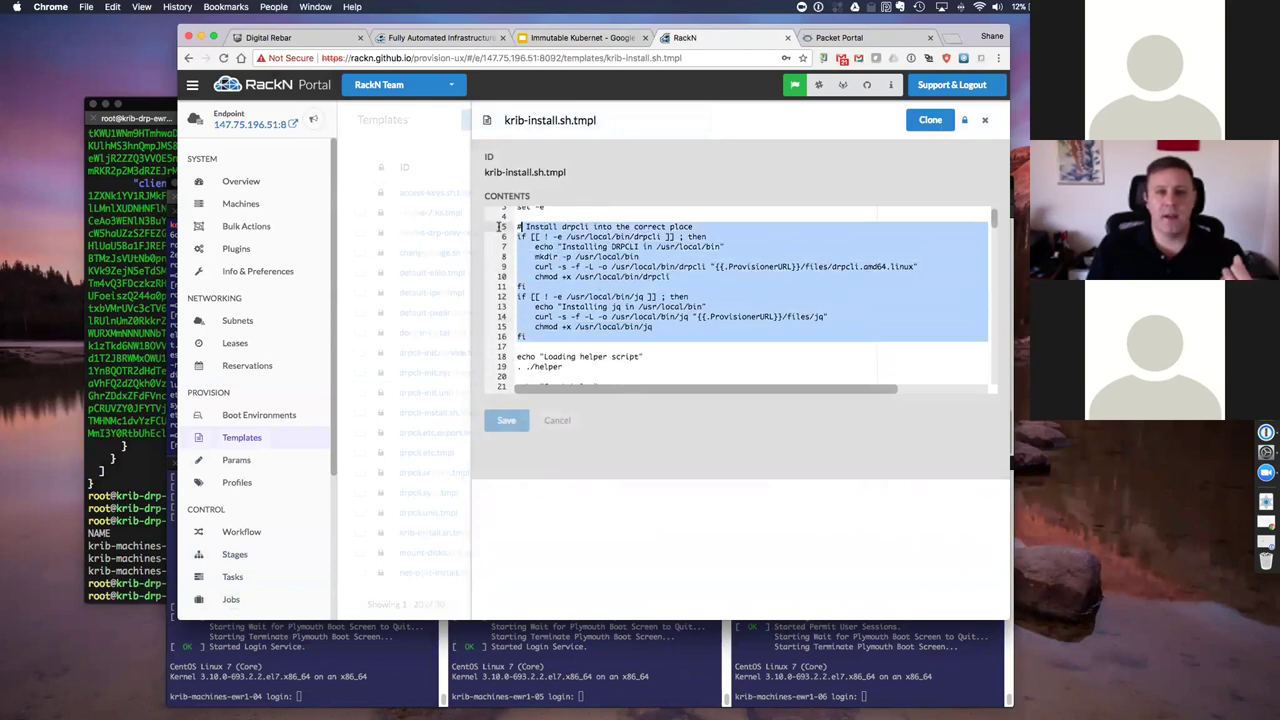
double_click(600, 246)
click(600, 246)
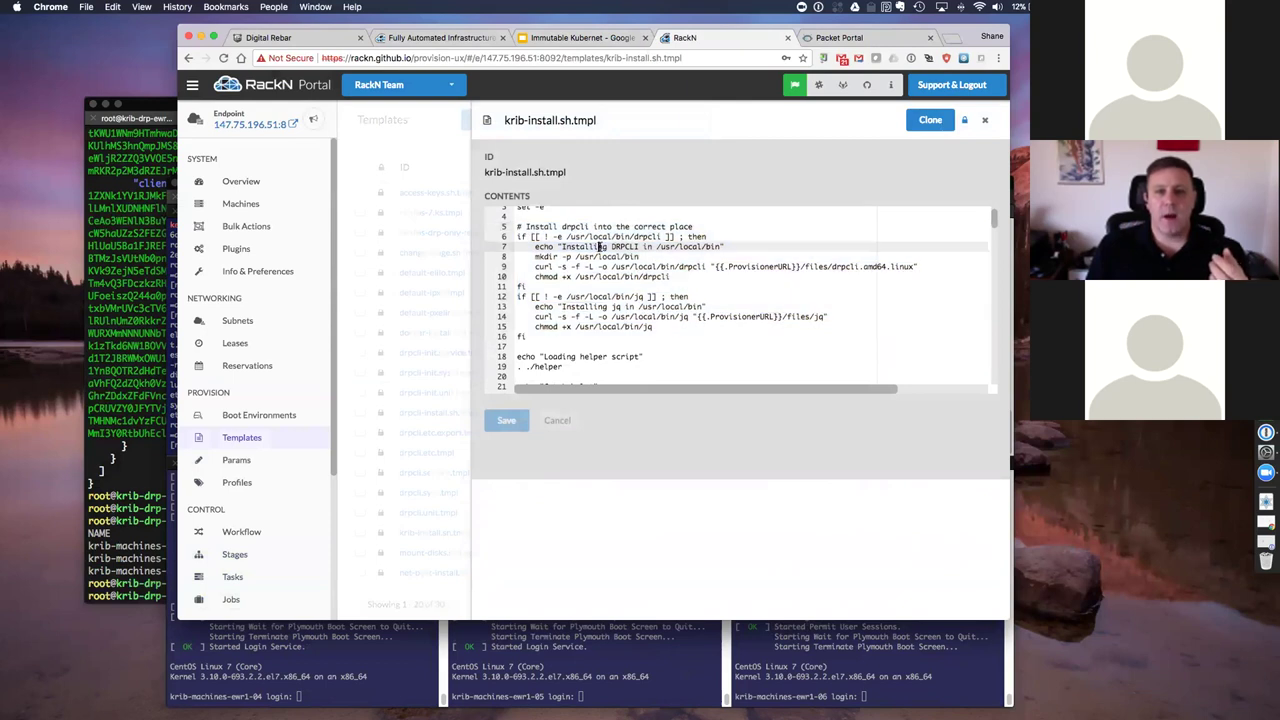
scroll(677, 251, down, 4)
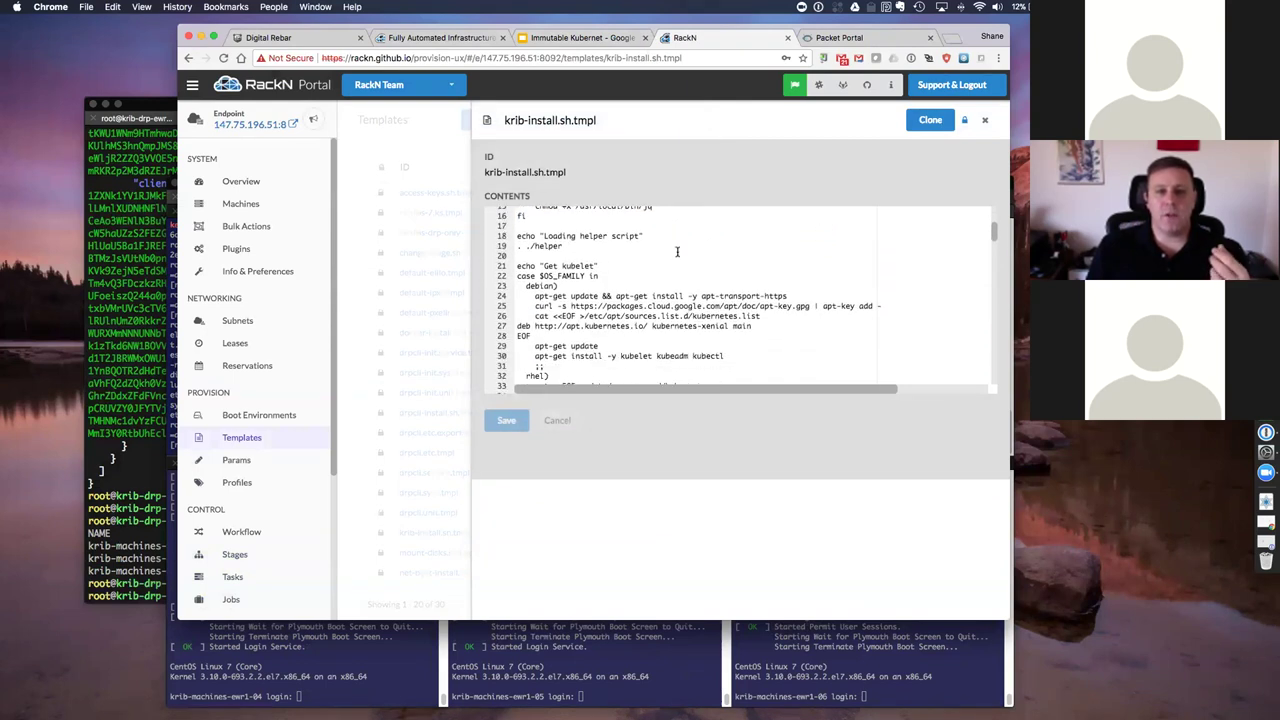
scroll(687, 279, down, 1)
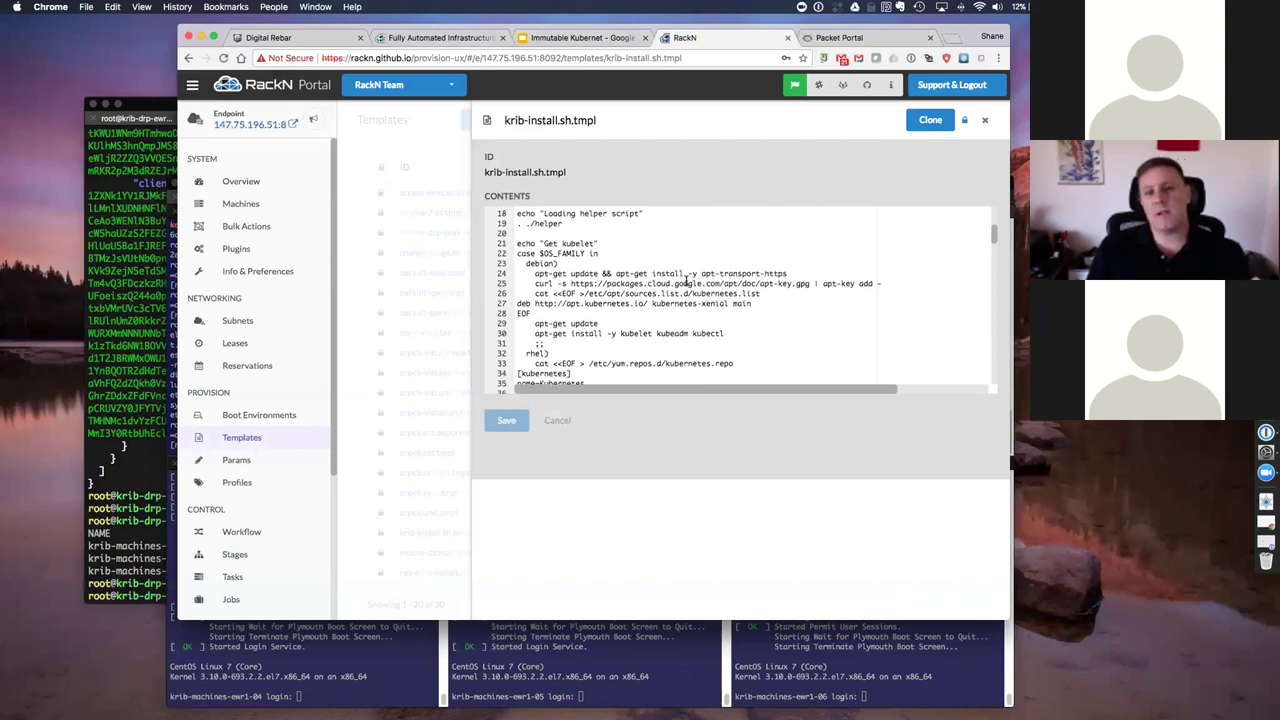
scroll(690, 285, down, 3)
scroll(583, 283, up, 3)
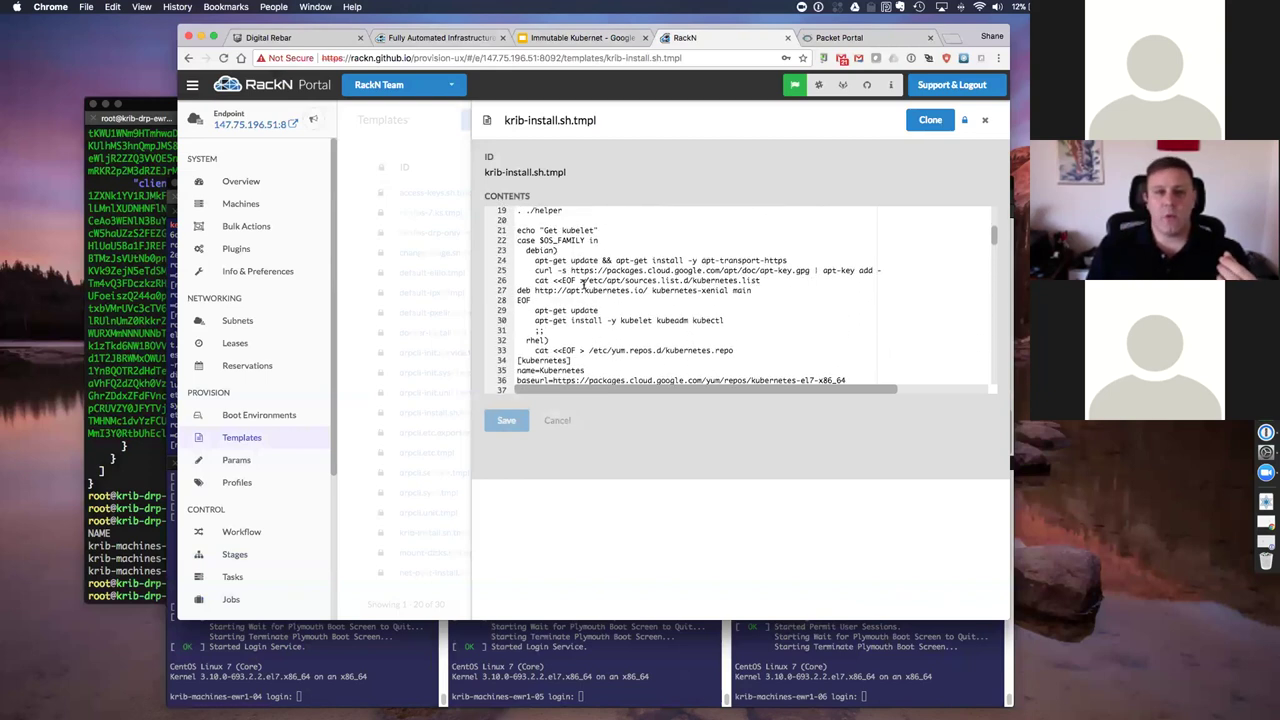
scroll(584, 283, down, 3)
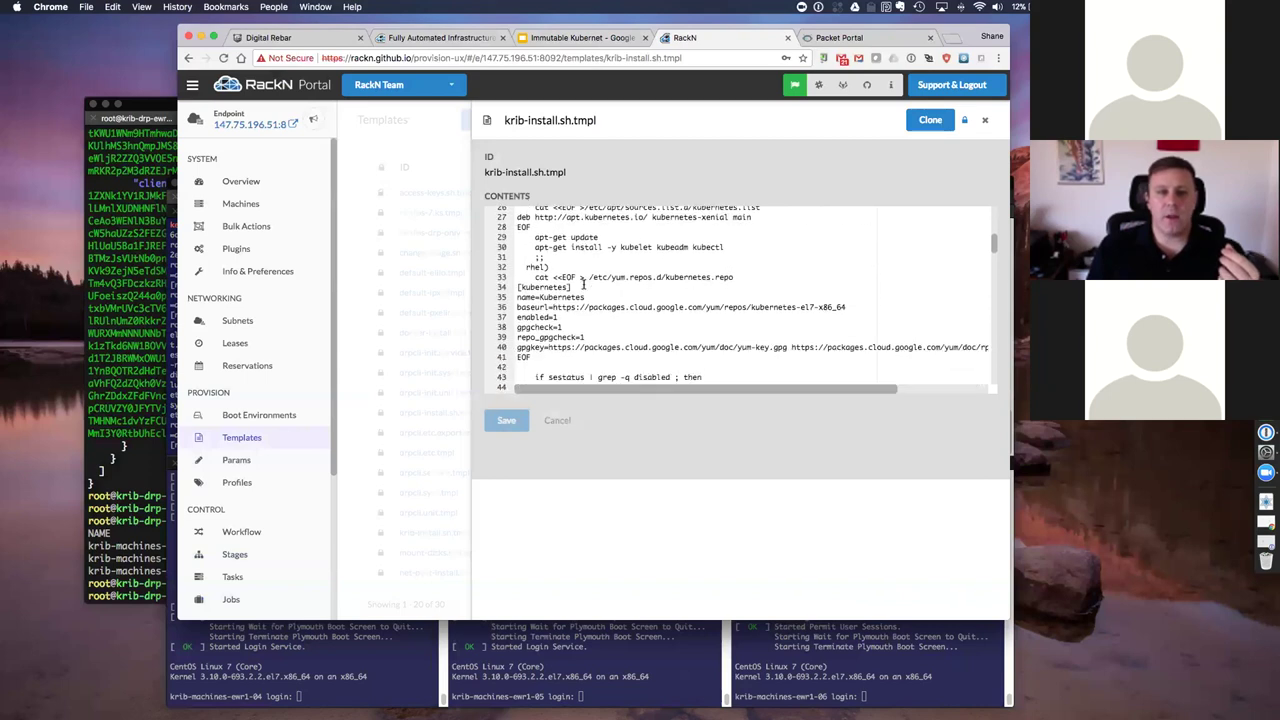
scroll(583, 285, up, 3)
scroll(634, 257, down, 1)
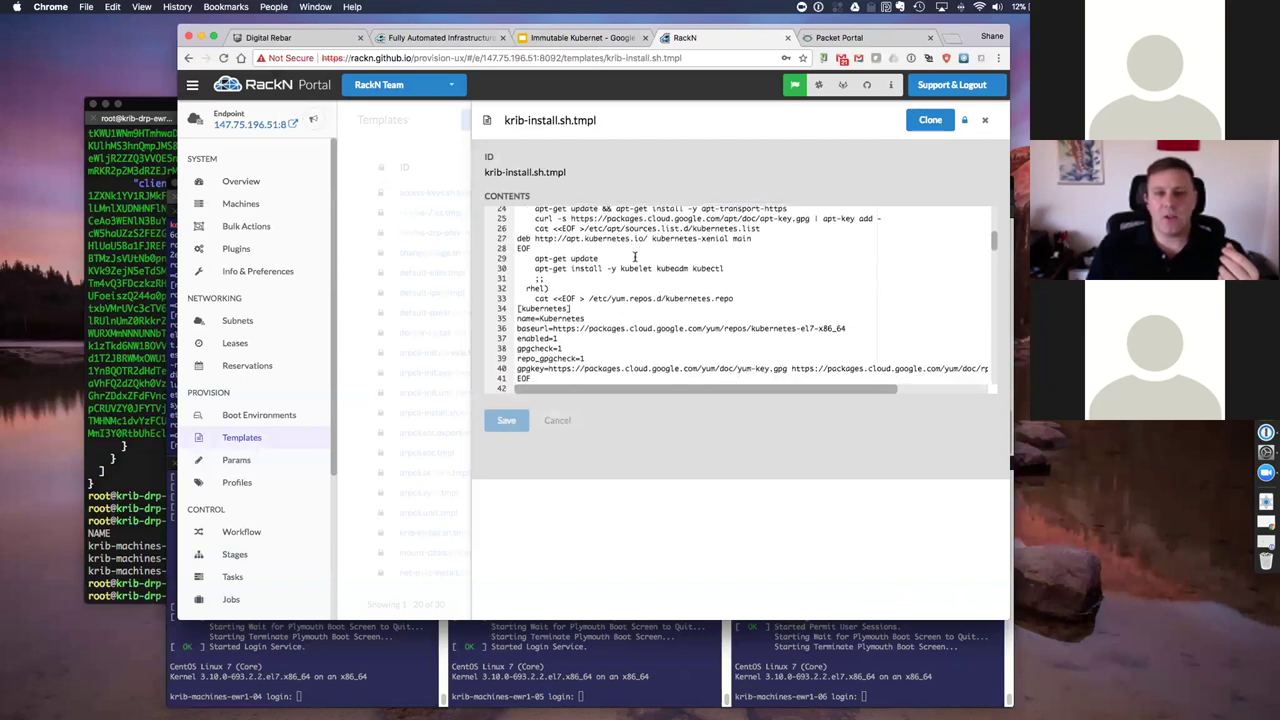
scroll(643, 254, down, 7)
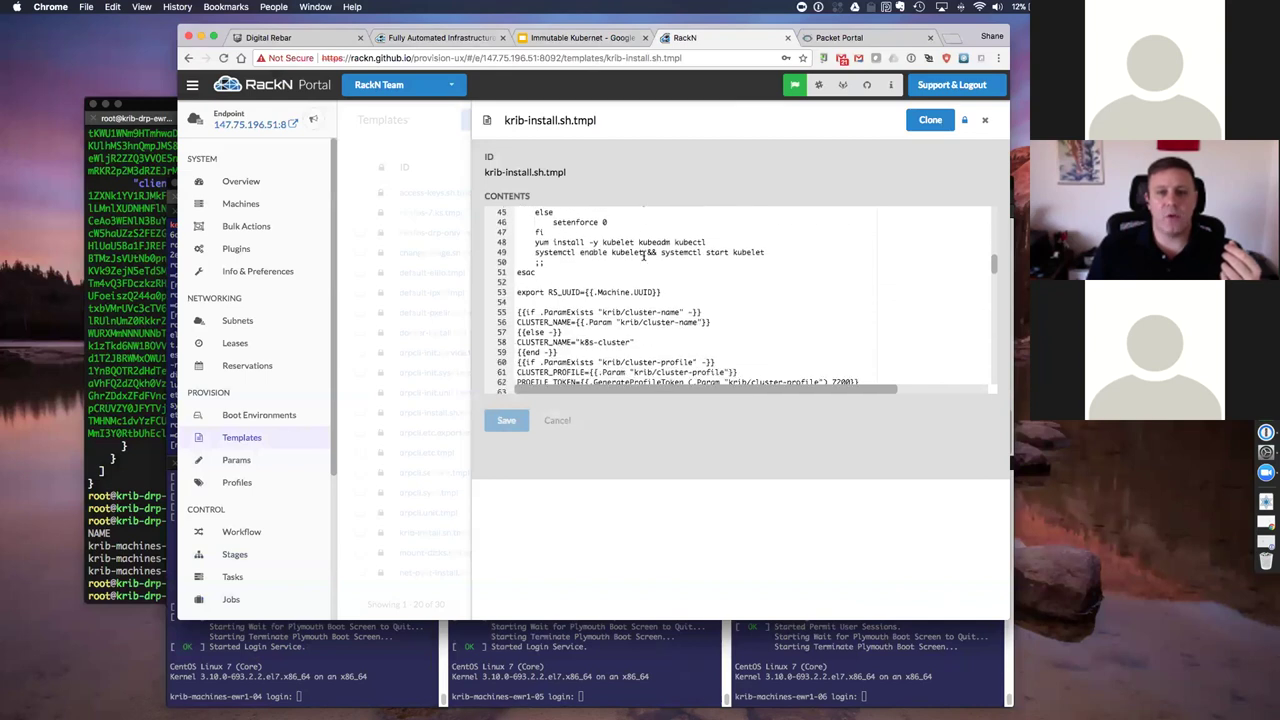
scroll(633, 266, down, 4)
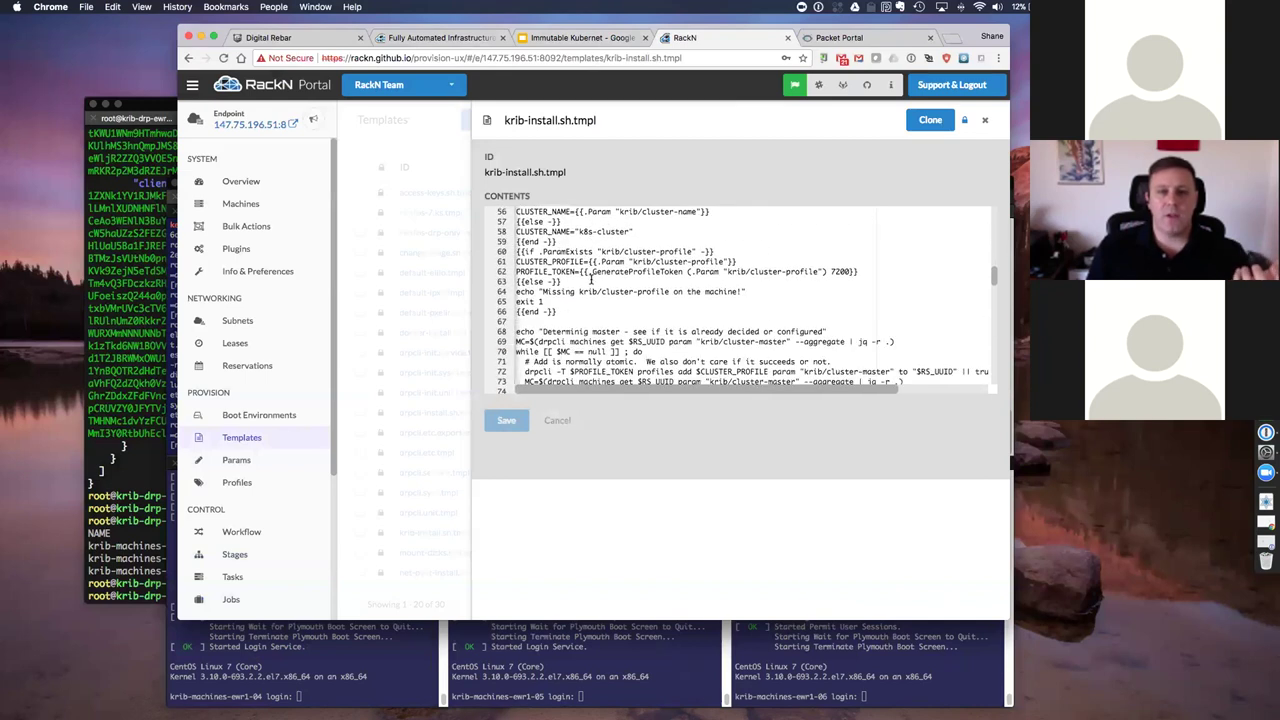
scroll(575, 270, up, 1)
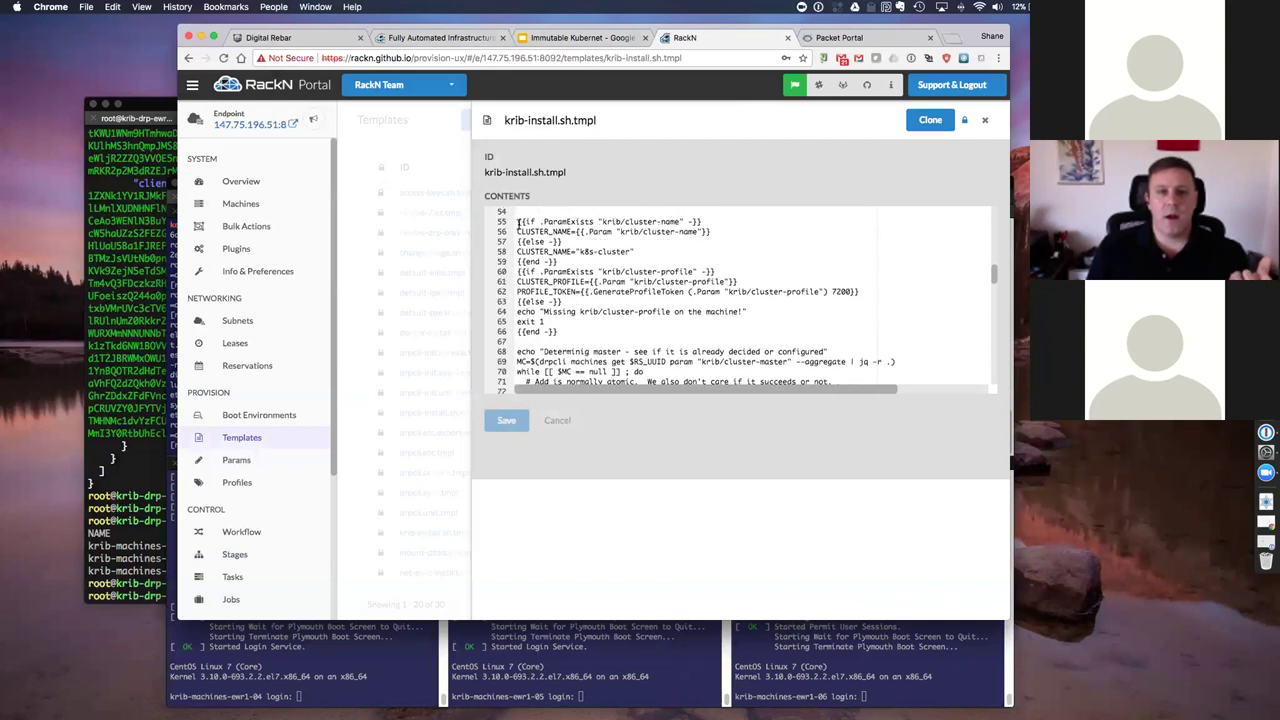
drag(517, 221, 702, 221)
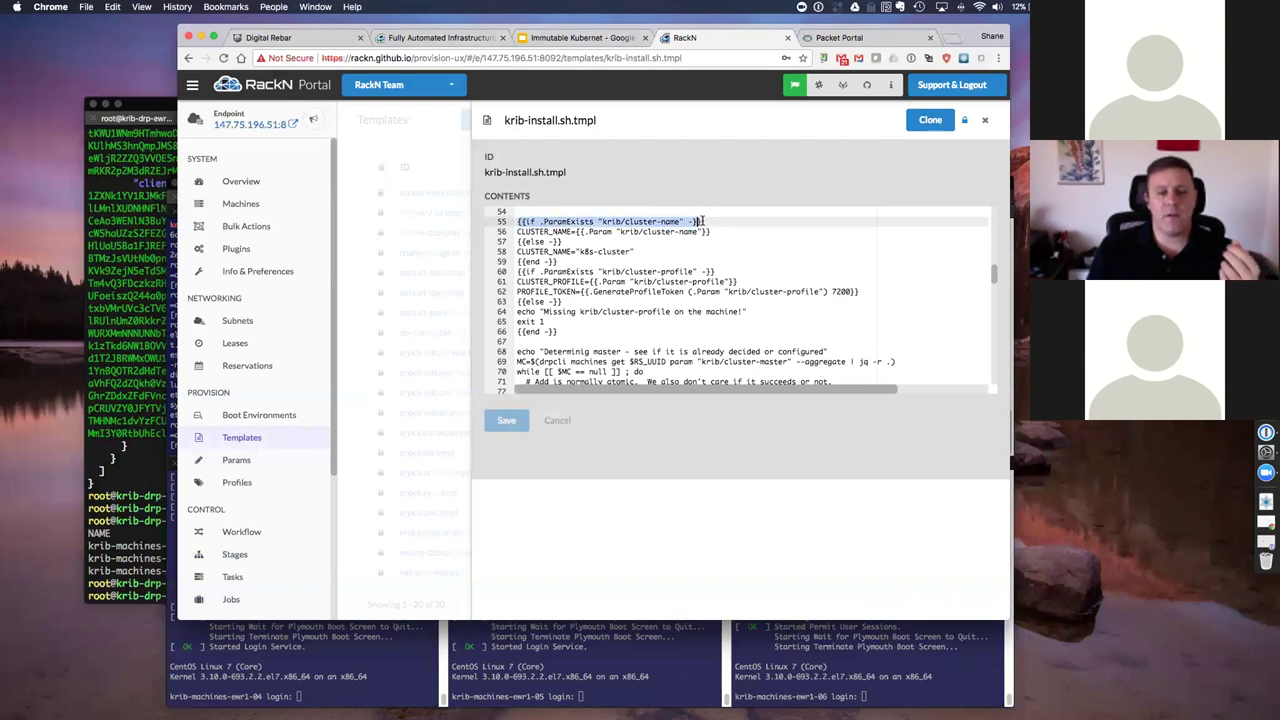
click(594, 229)
drag(600, 221, 662, 221)
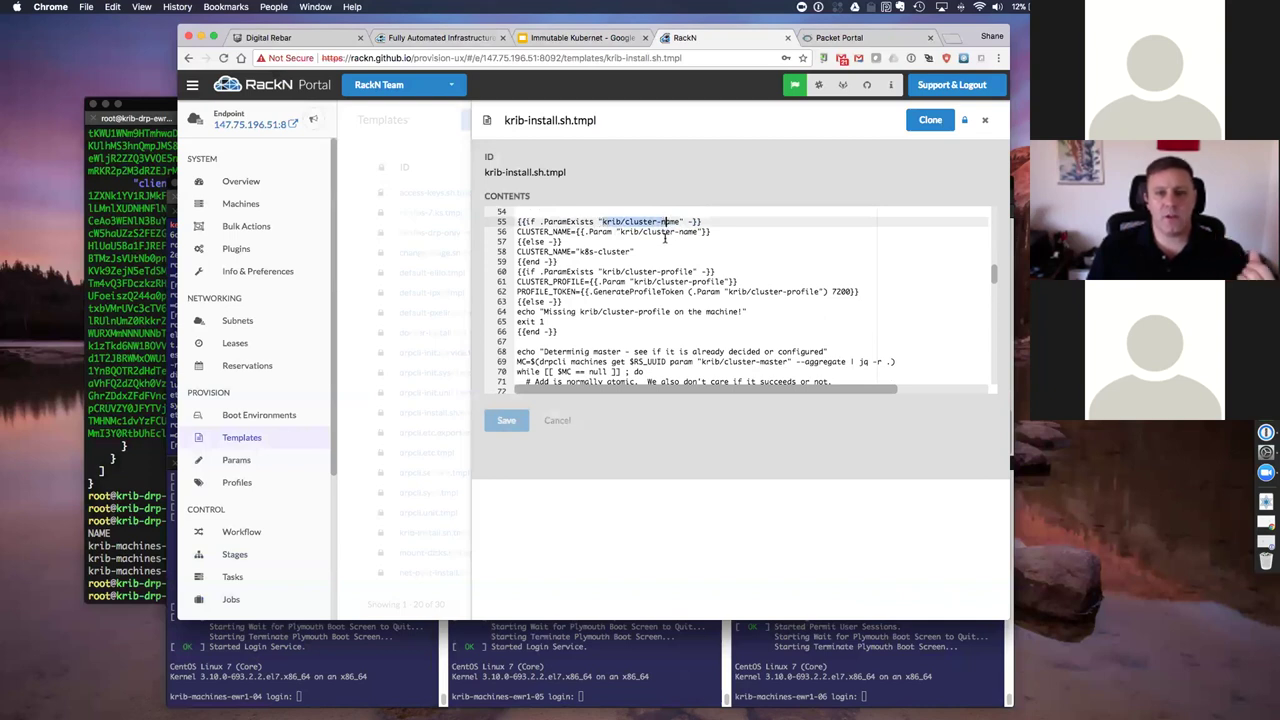
scroll(646, 270, down, 1)
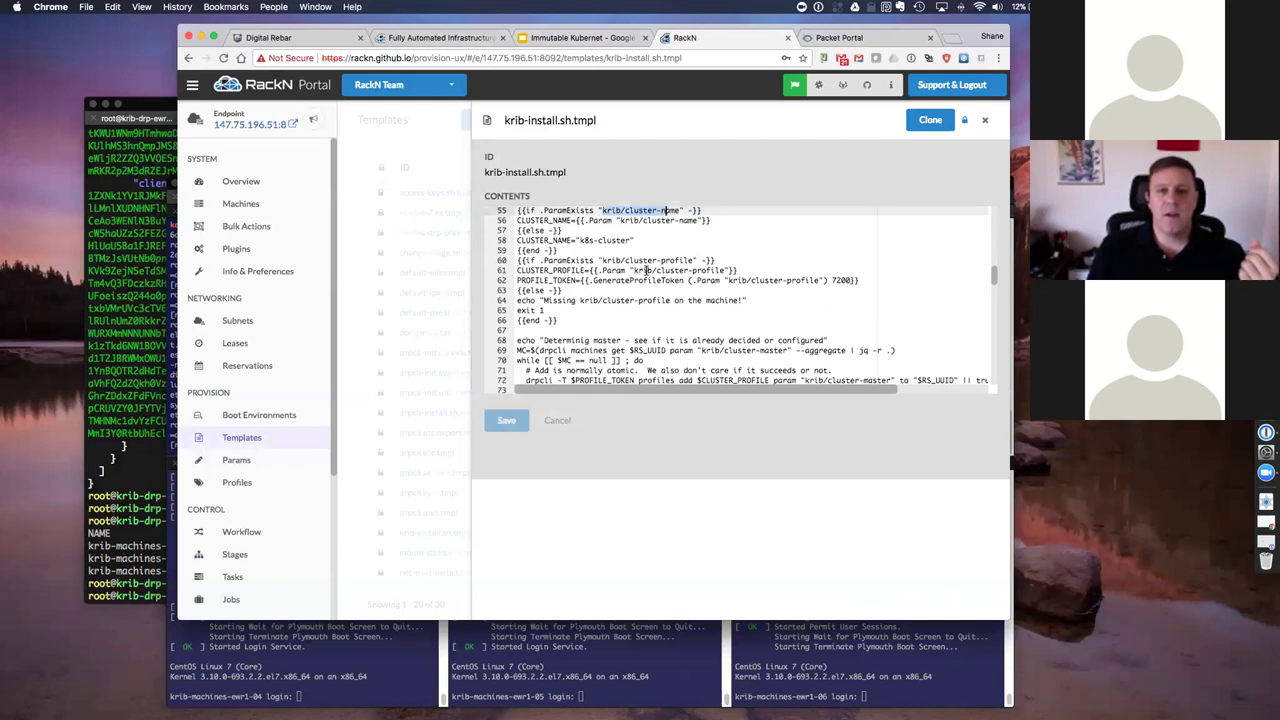
scroll(622, 246, down, 5)
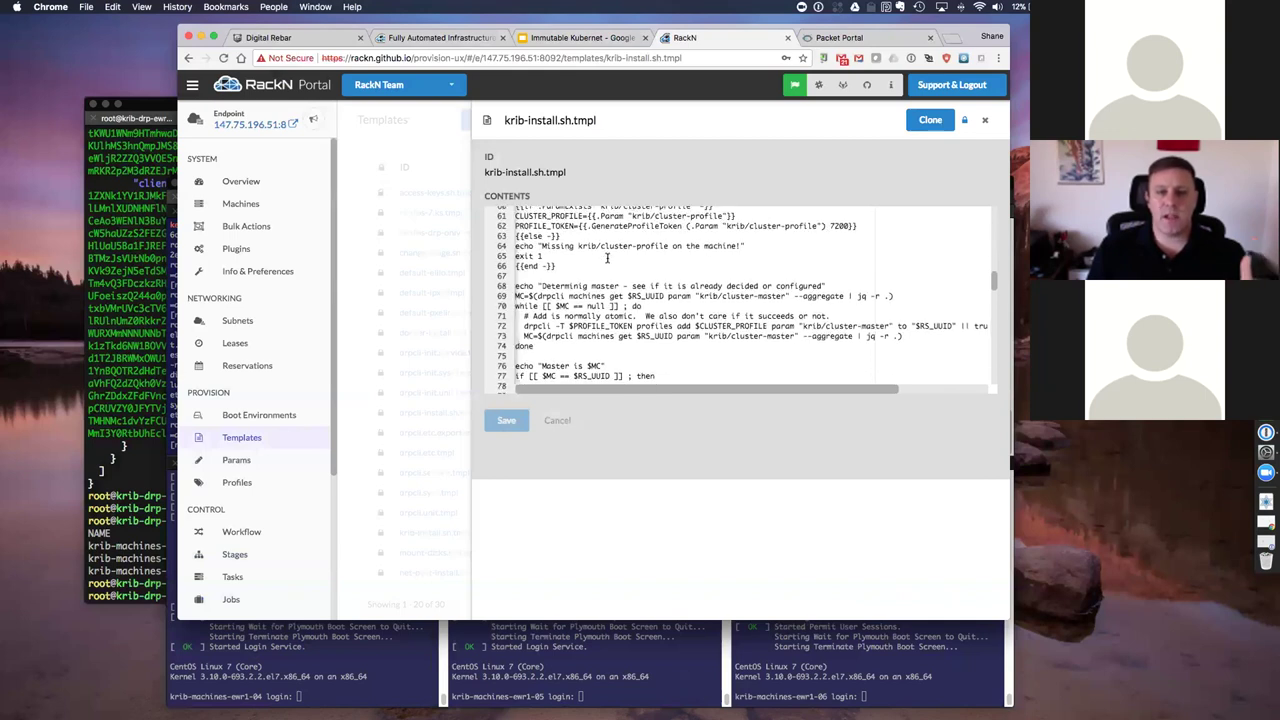
scroll(603, 262, down, 2)
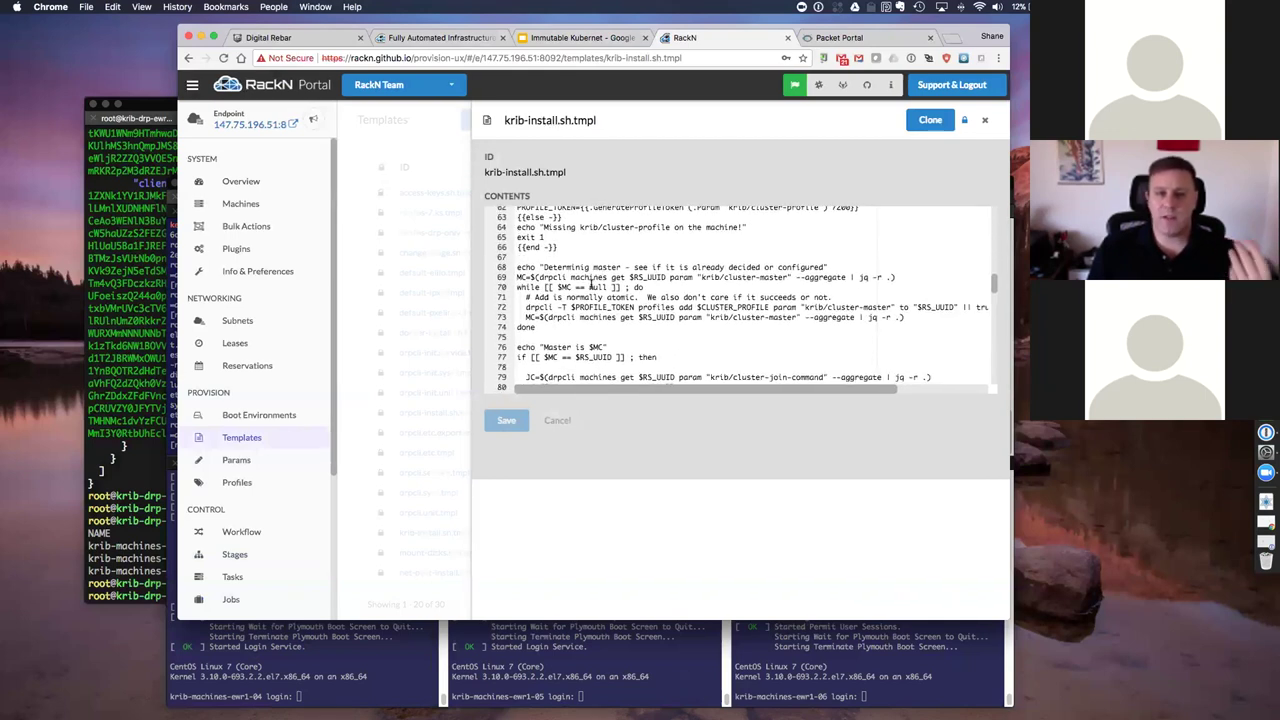
scroll(594, 286, down, 2)
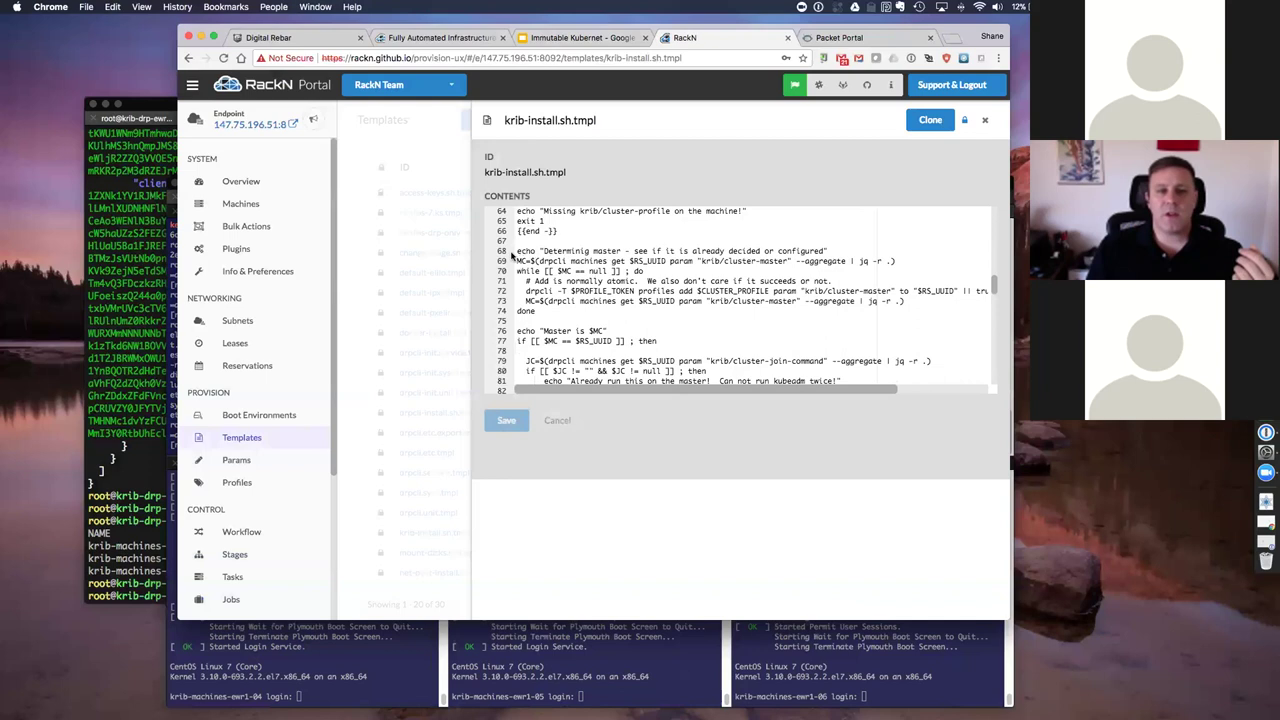
drag(514, 251, 706, 313)
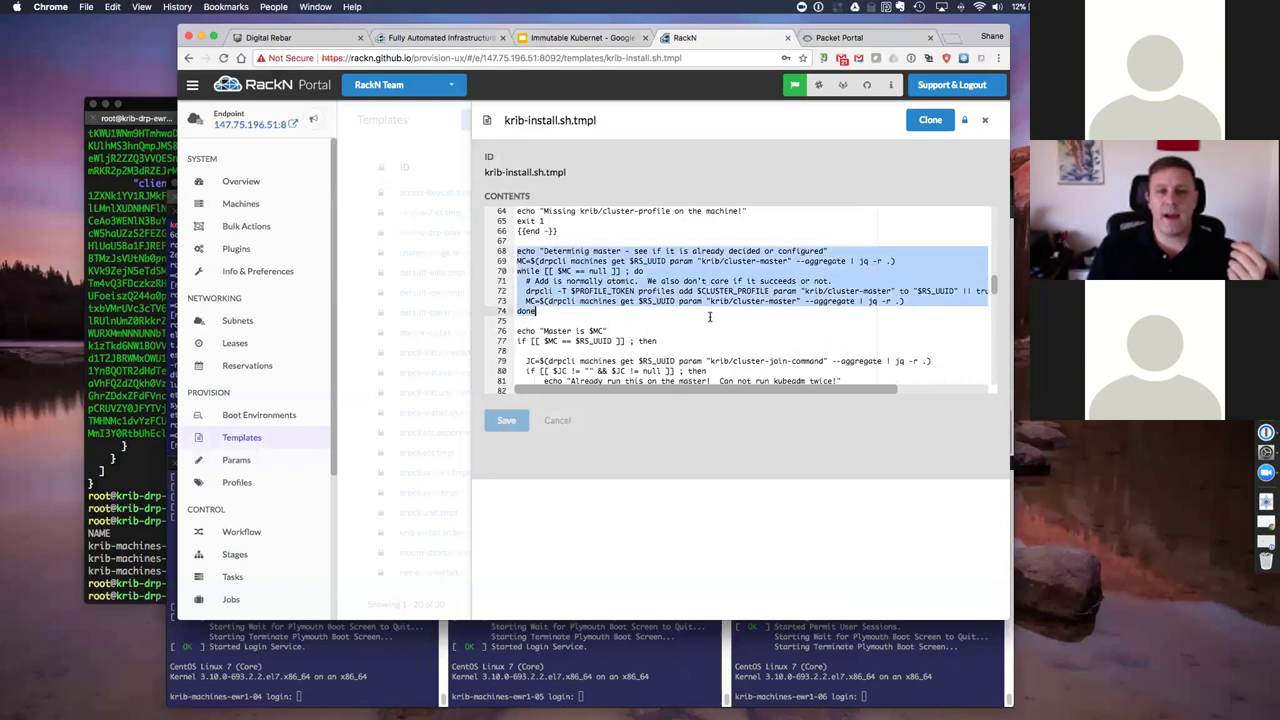
scroll(710, 317, down, 3)
drag(516, 272, 763, 342)
click(704, 336)
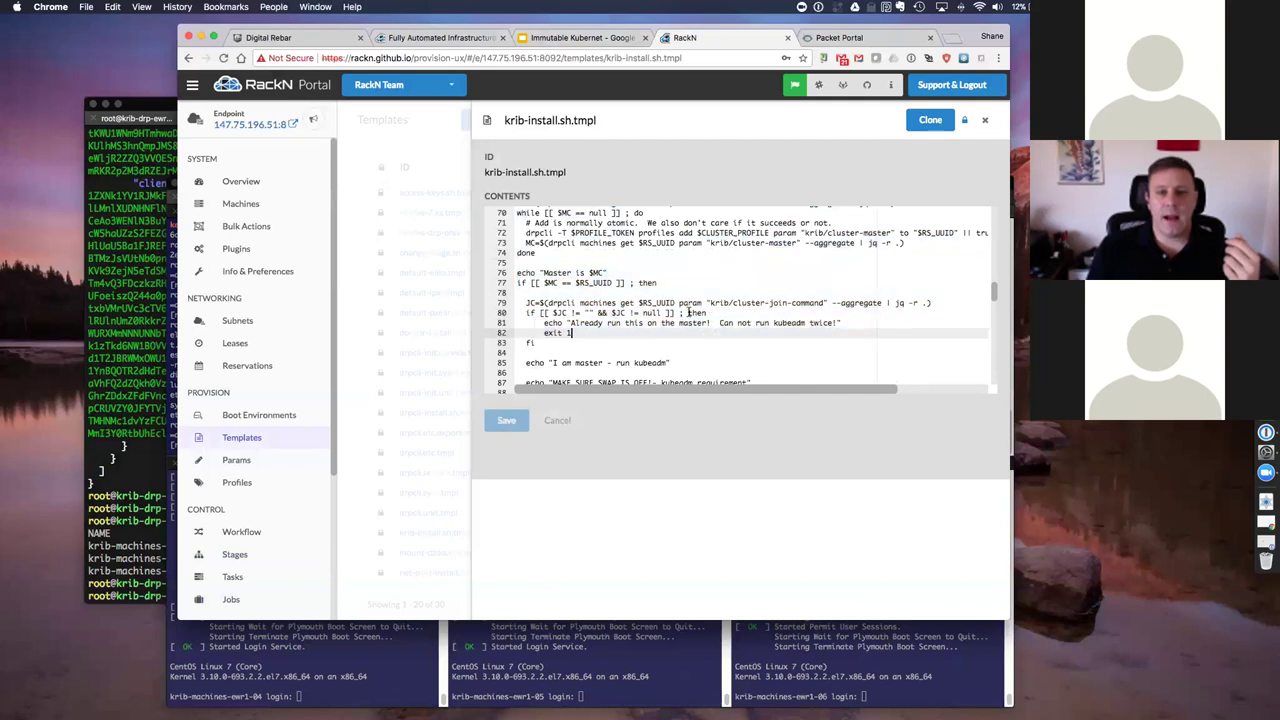
scroll(602, 312, down, 2)
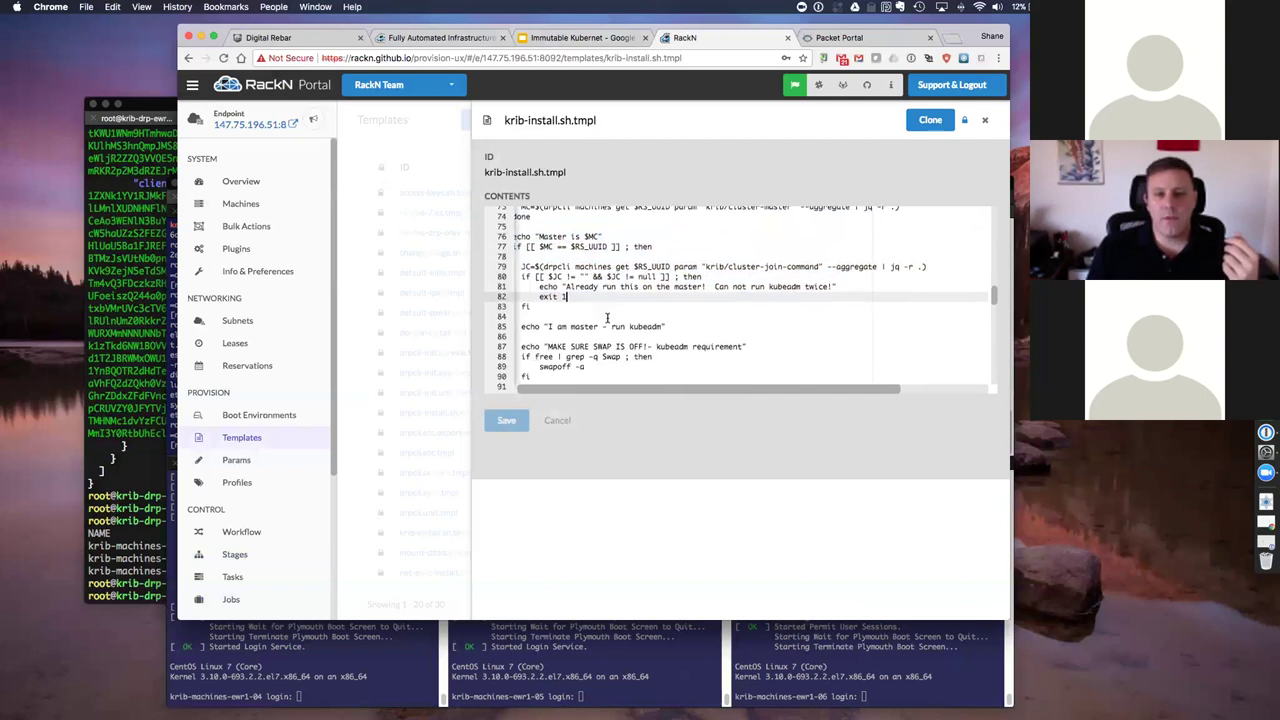
scroll(618, 300, down, 1)
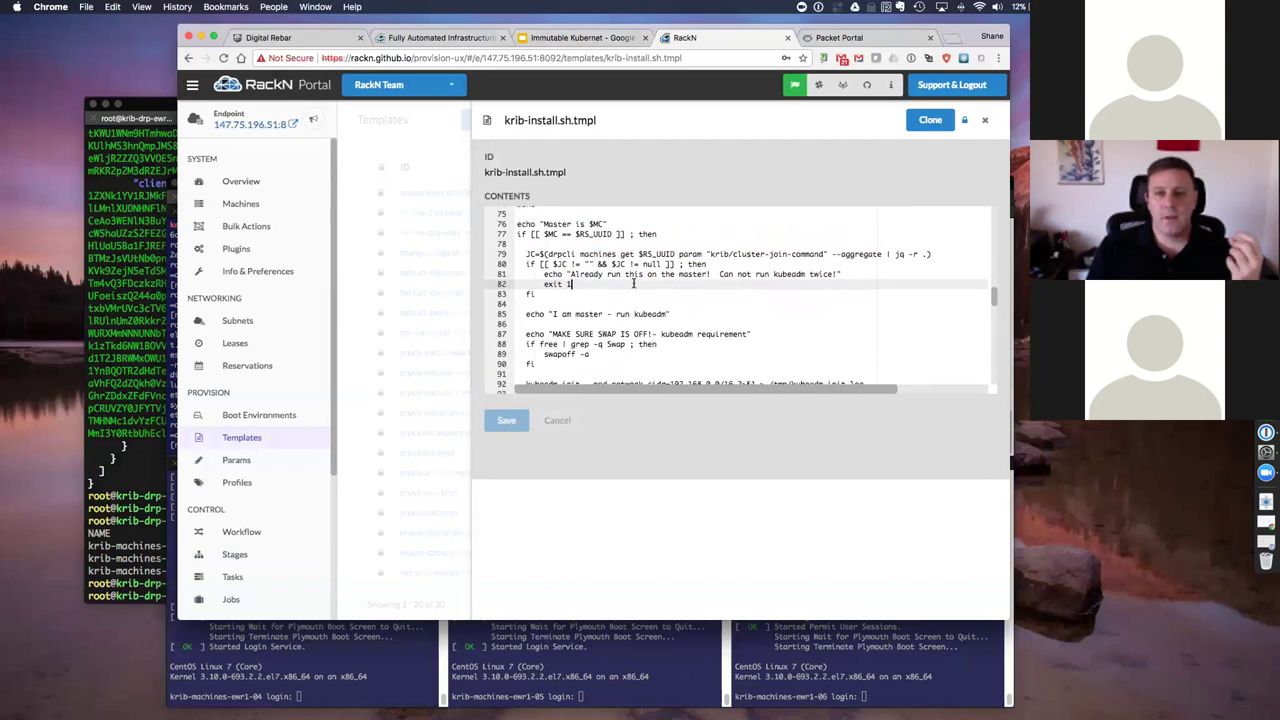
scroll(630, 283, down, 1)
scroll(614, 283, down, 3)
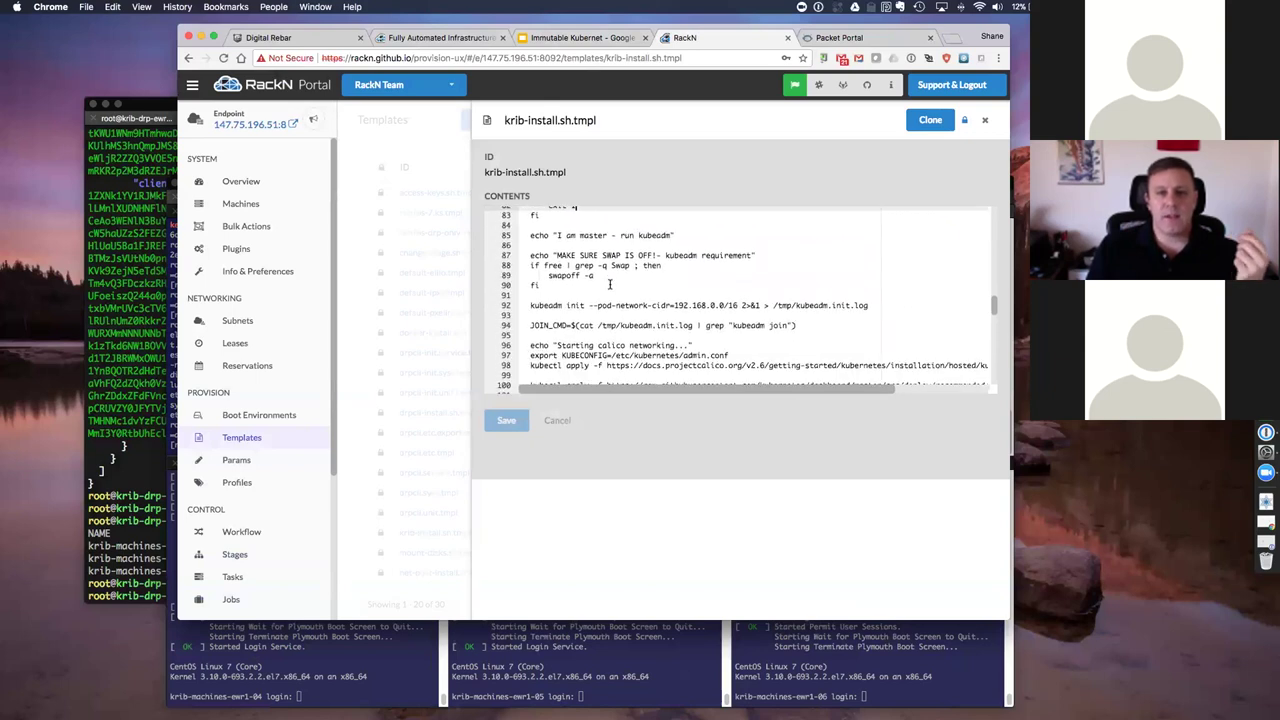
Step: Scroll through krib-install.sh.tmpl highlighting the kubeadm init and calico/dashboard lines, then close it
scroll(551, 299, down, 1)
drag(530, 280, 870, 281)
scroll(612, 302, down, 2)
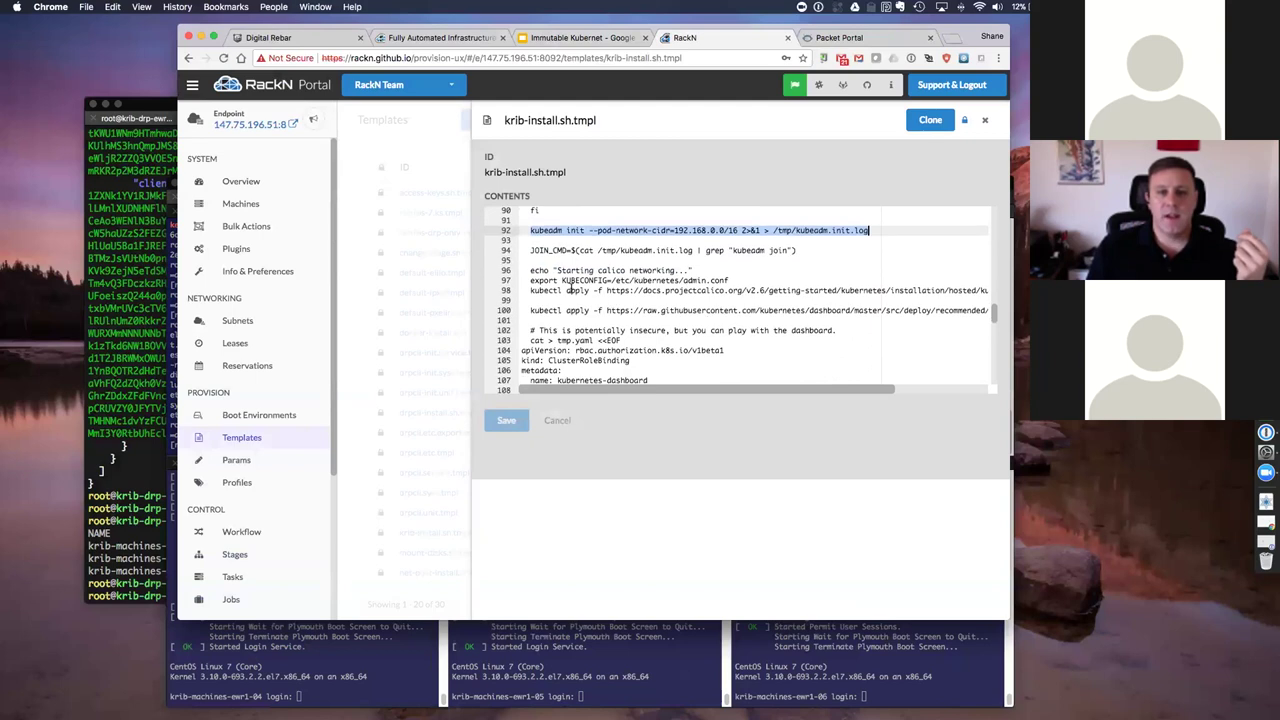
scroll(570, 286, down, 1)
scroll(573, 255, down, 1)
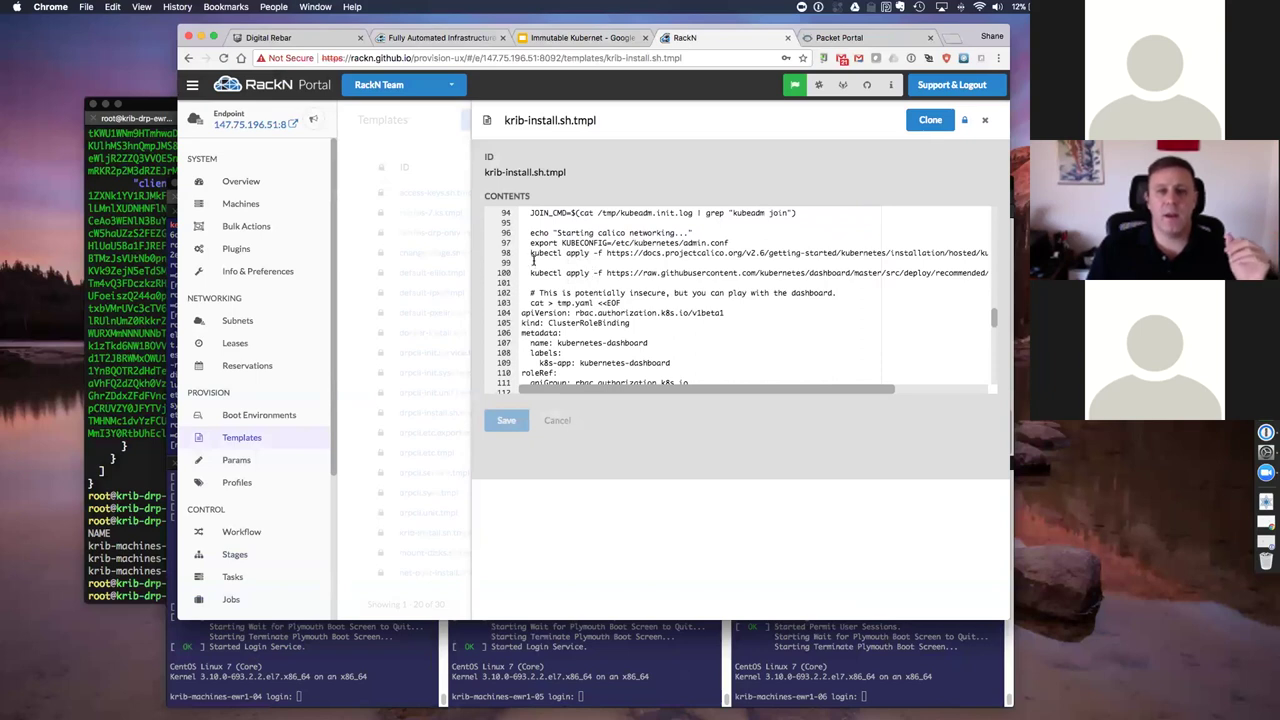
click(522, 253)
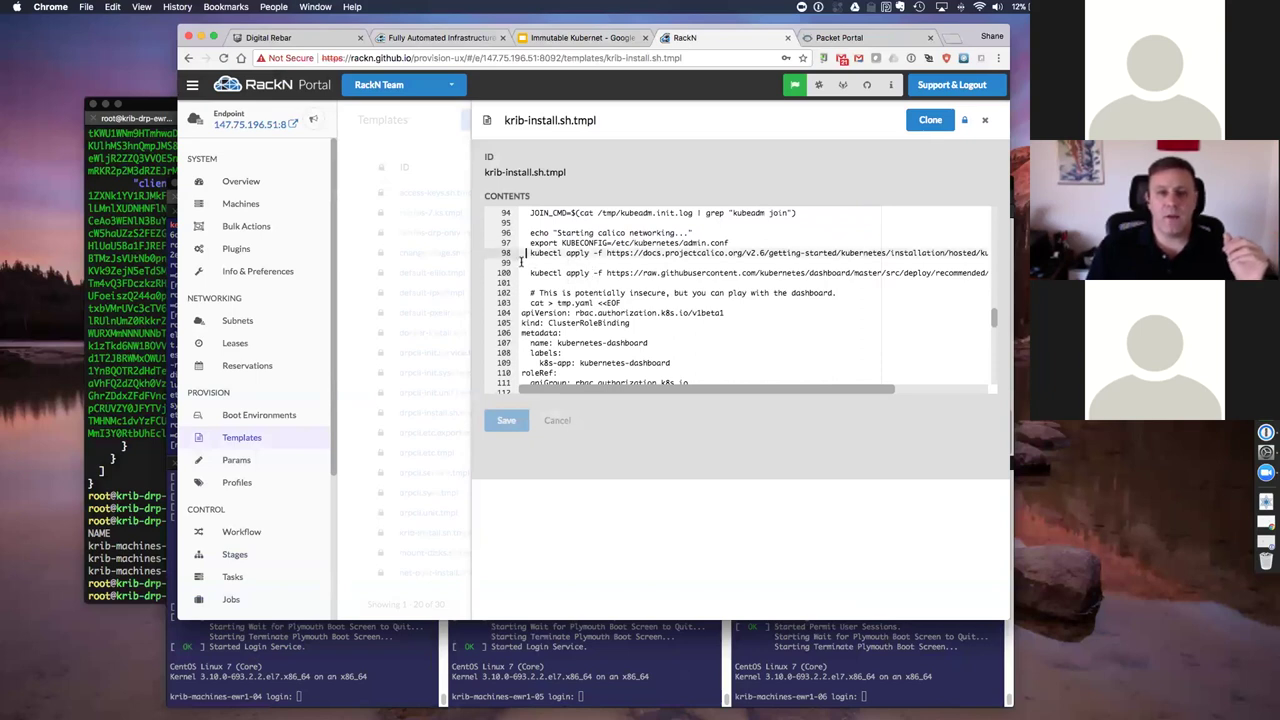
scroll(521, 262, down, 5)
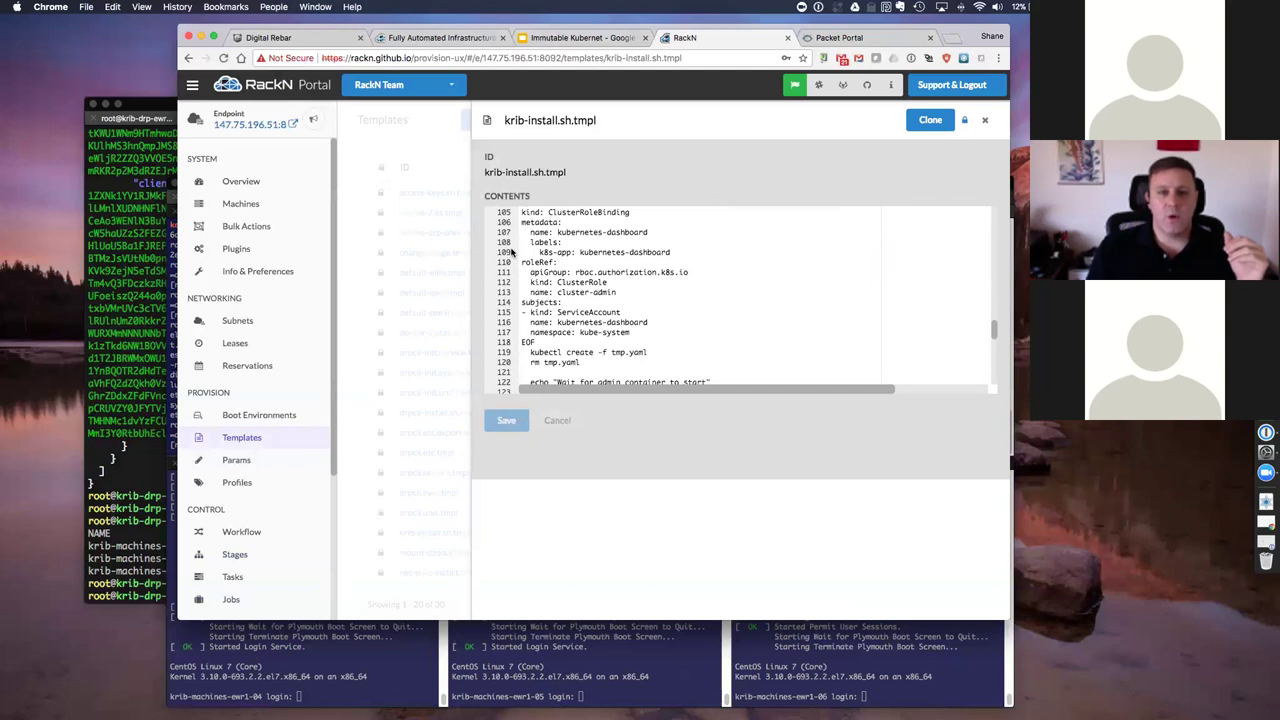
drag(549, 242, 749, 334)
scroll(749, 334, down, 10)
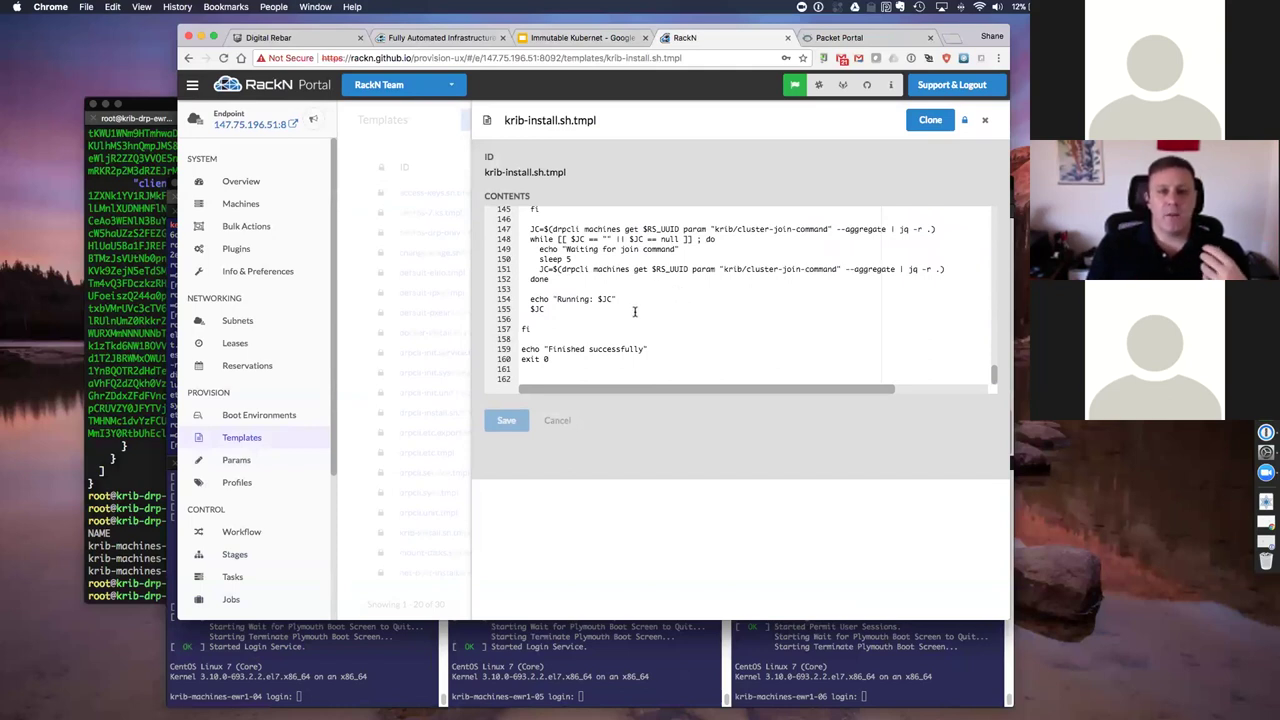
scroll(648, 318, up, 20)
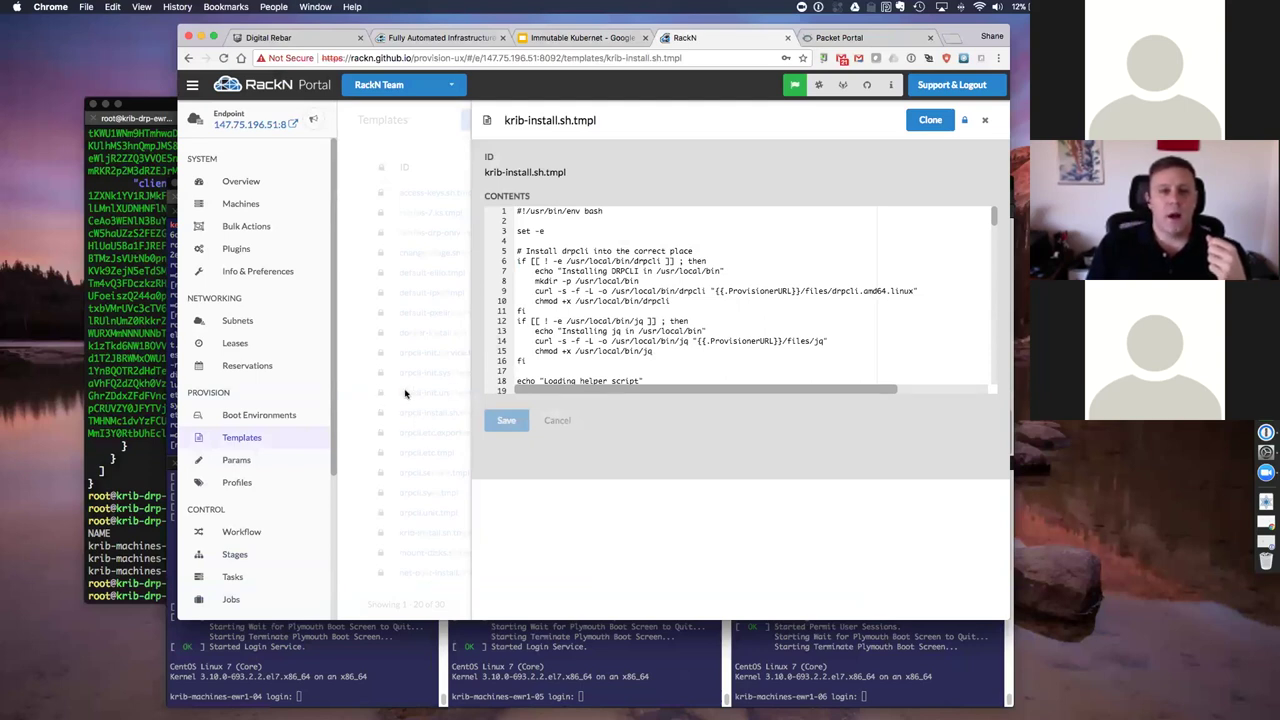
click(348, 392)
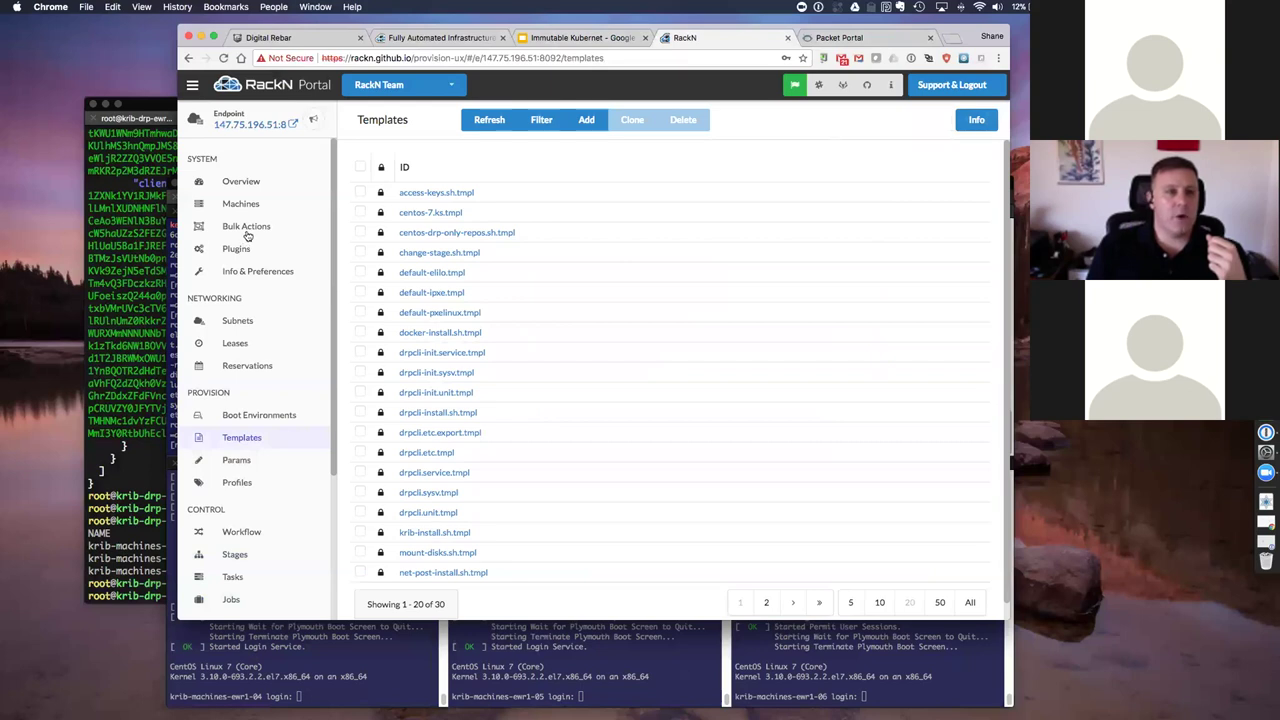
Step: Review all six krib machines' stages in Bulk Actions, then bring iTerm2 to the front
click(250, 228)
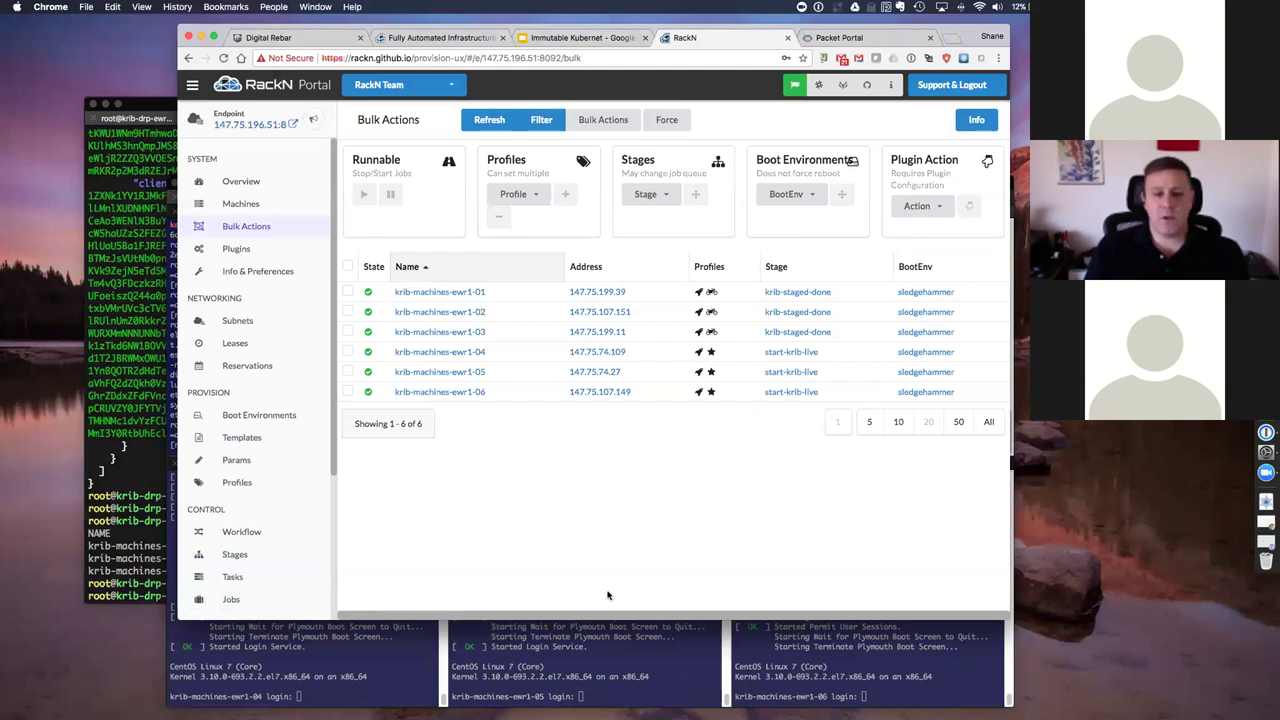
click(310, 655)
Step: List running calico processes on the ewr1-01 to ewr1-03 nodes, then return to RackN Bulk Actions
click(338, 432)
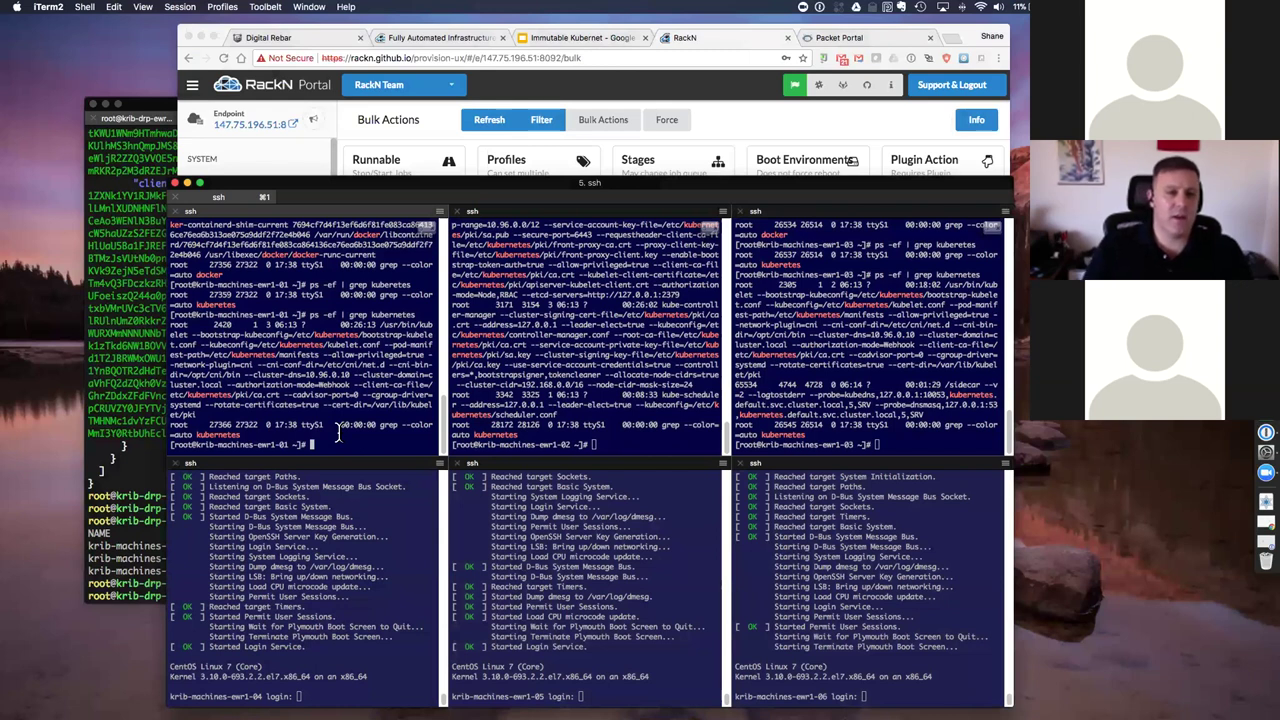
key(Up)
key(BackSpace)
key(BackSpace)
key(BackSpace)
key(BackSpace)
key(BackSpace)
key(BackSpace)
key(BackSpace)
key(BackSpace)
key(BackSpace)
key(BackSpace)
text(calico)
key(Return)
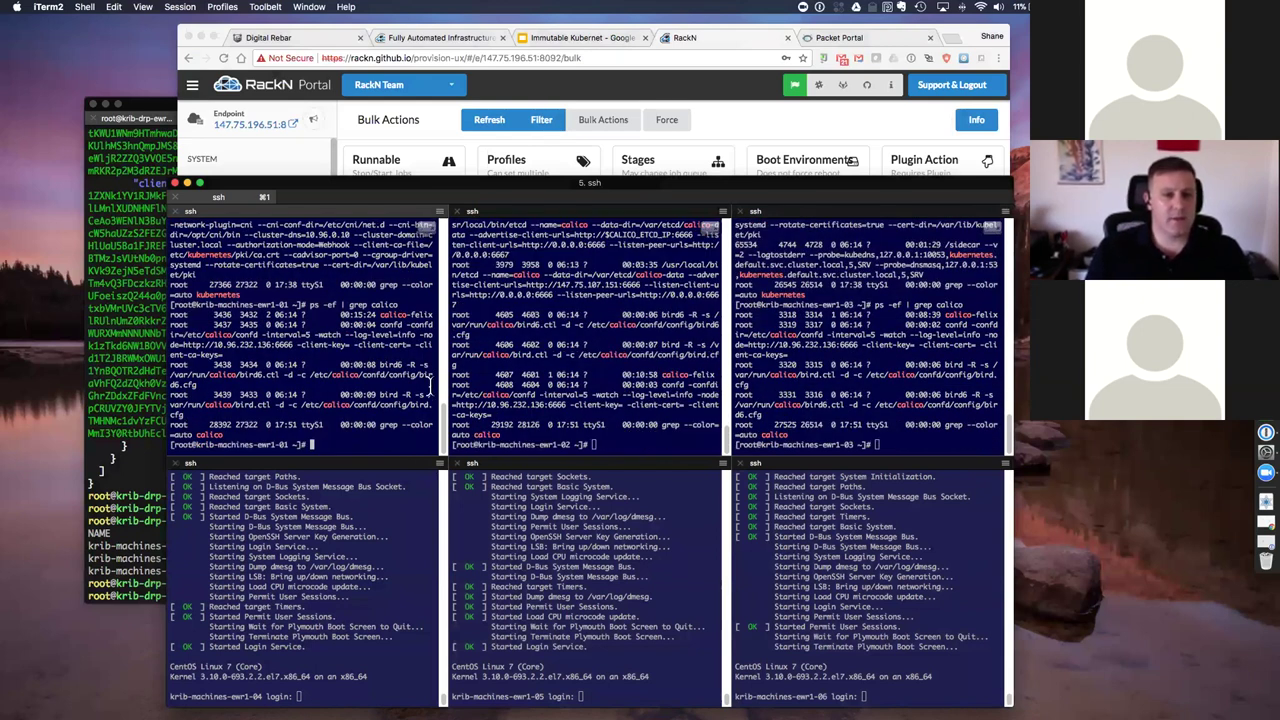
key(super+])
key(super+])
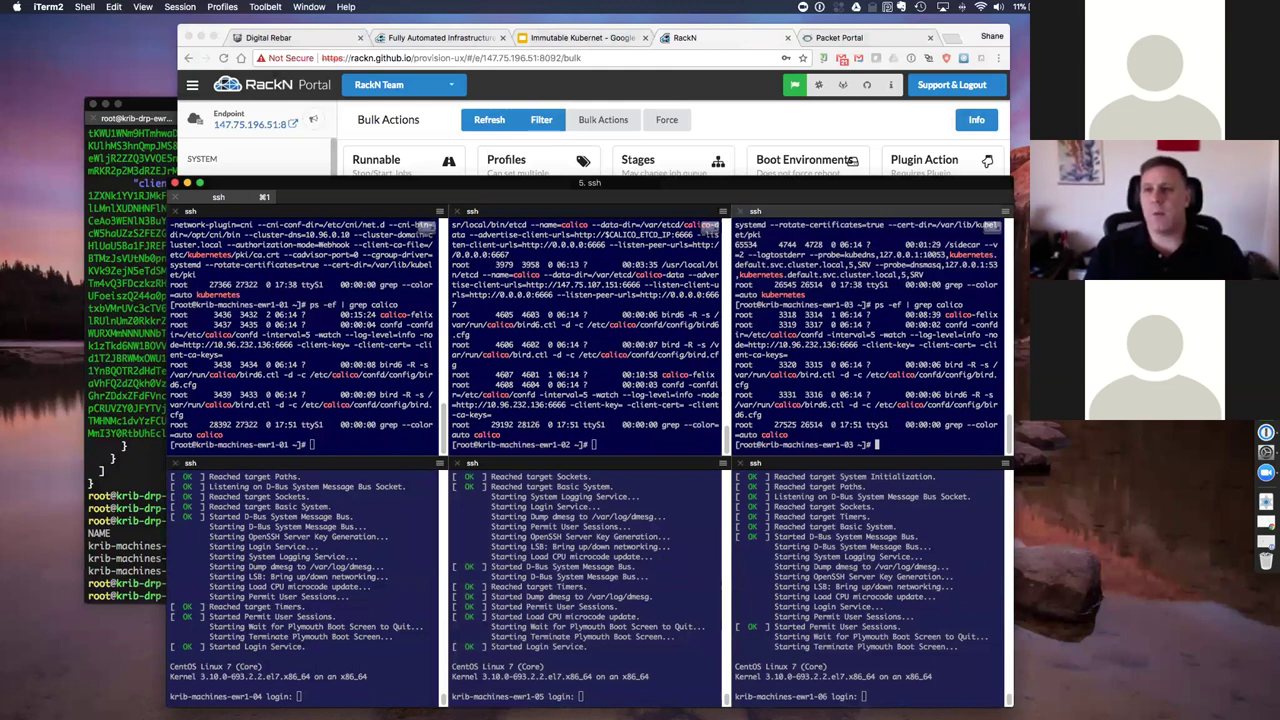
click(700, 42)
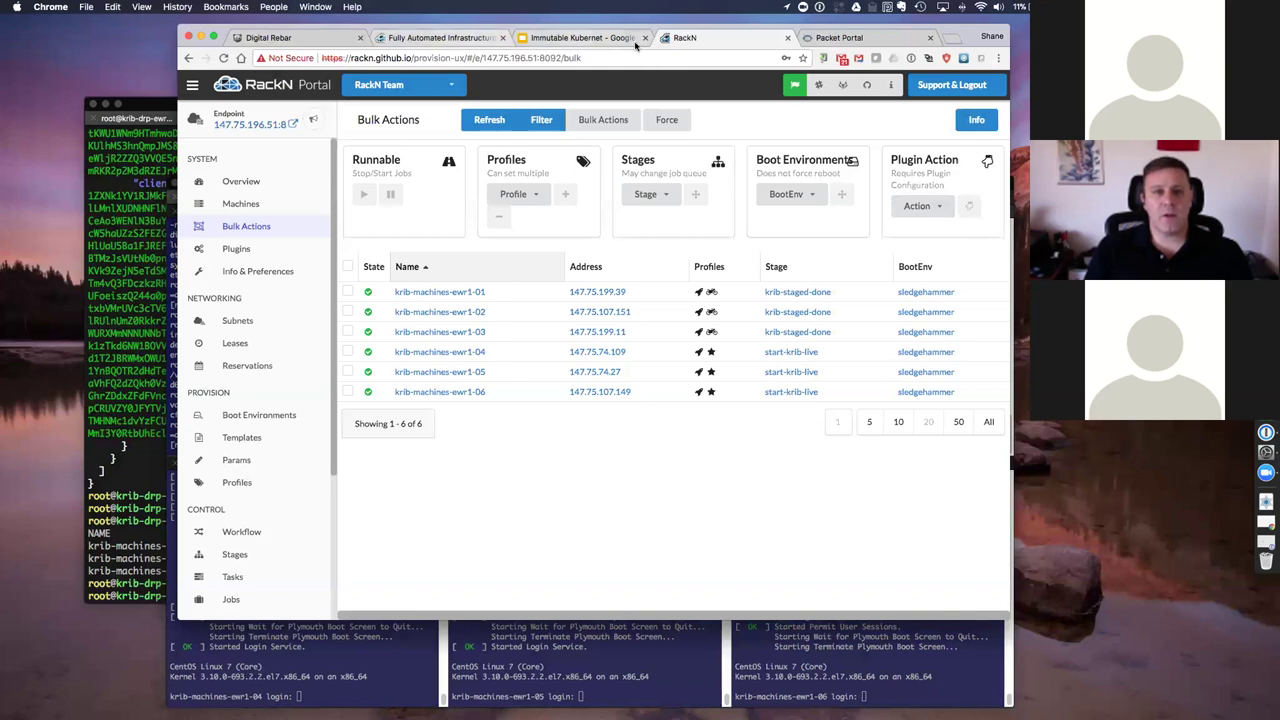
Step: In the Immutable Kubernetes slide deck, view slide 40, then settle on slide 42, Additional Resources and Help
click(588, 40)
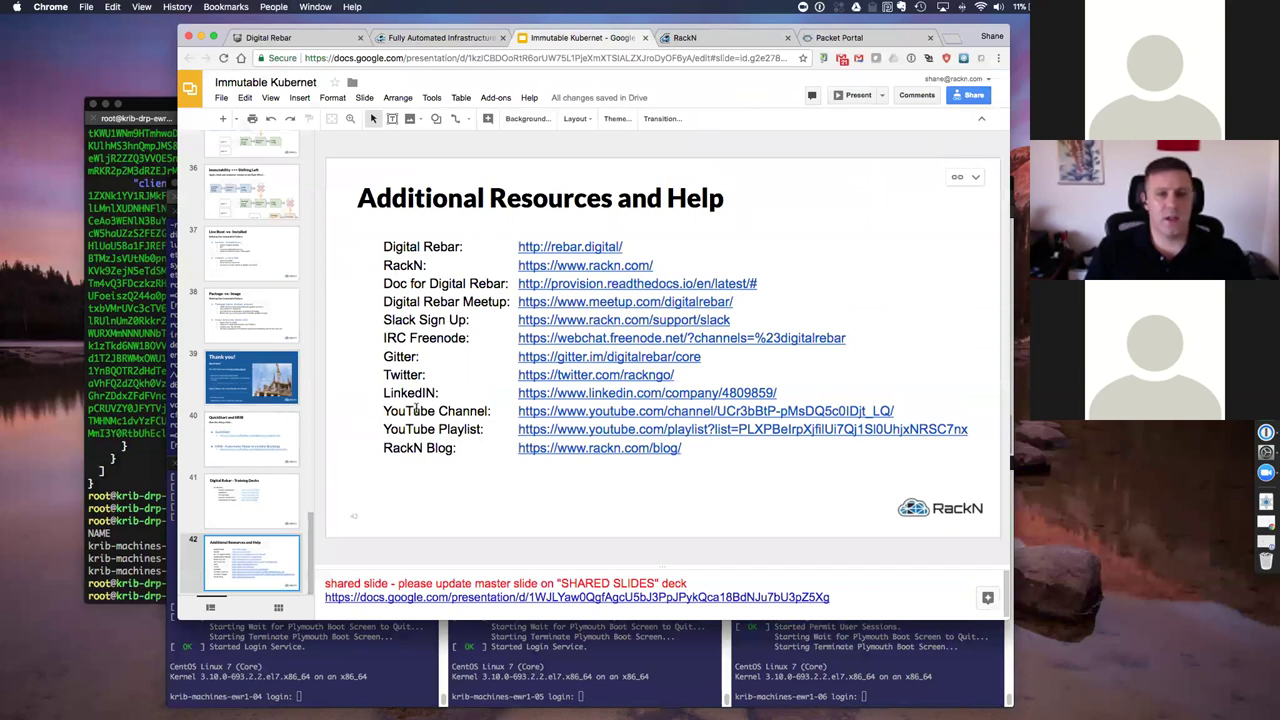
click(246, 421)
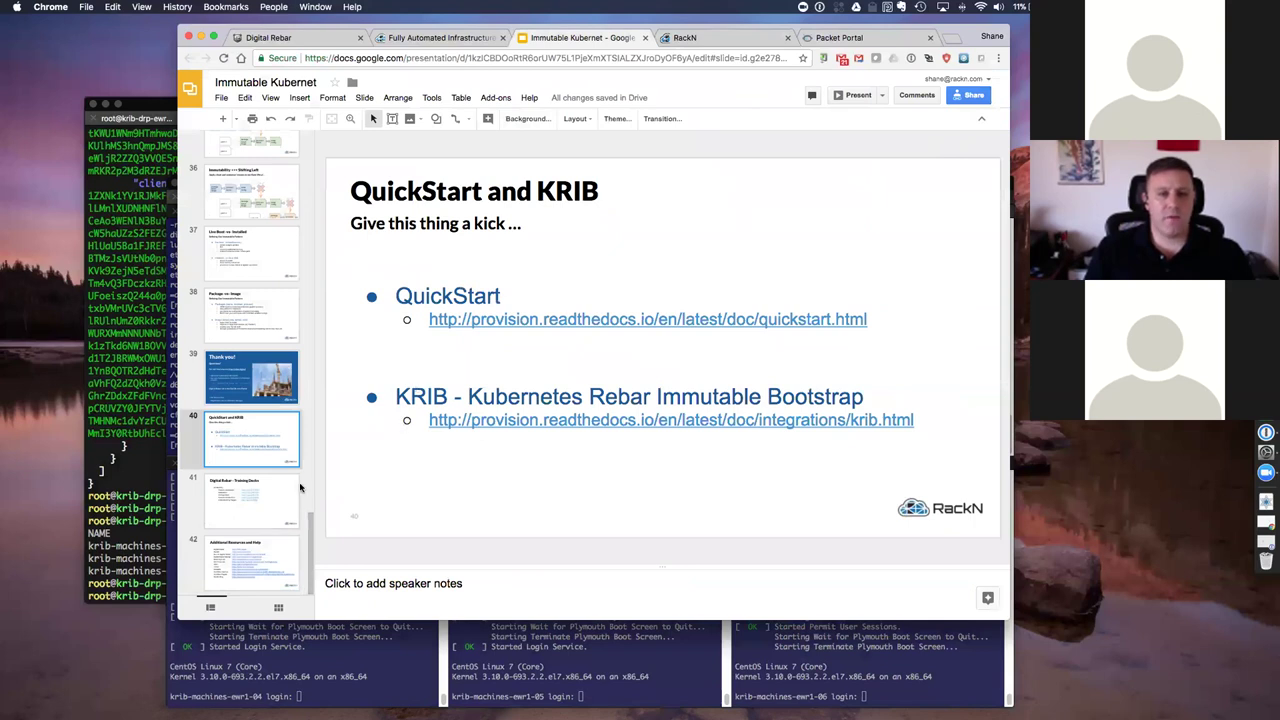
click(258, 564)
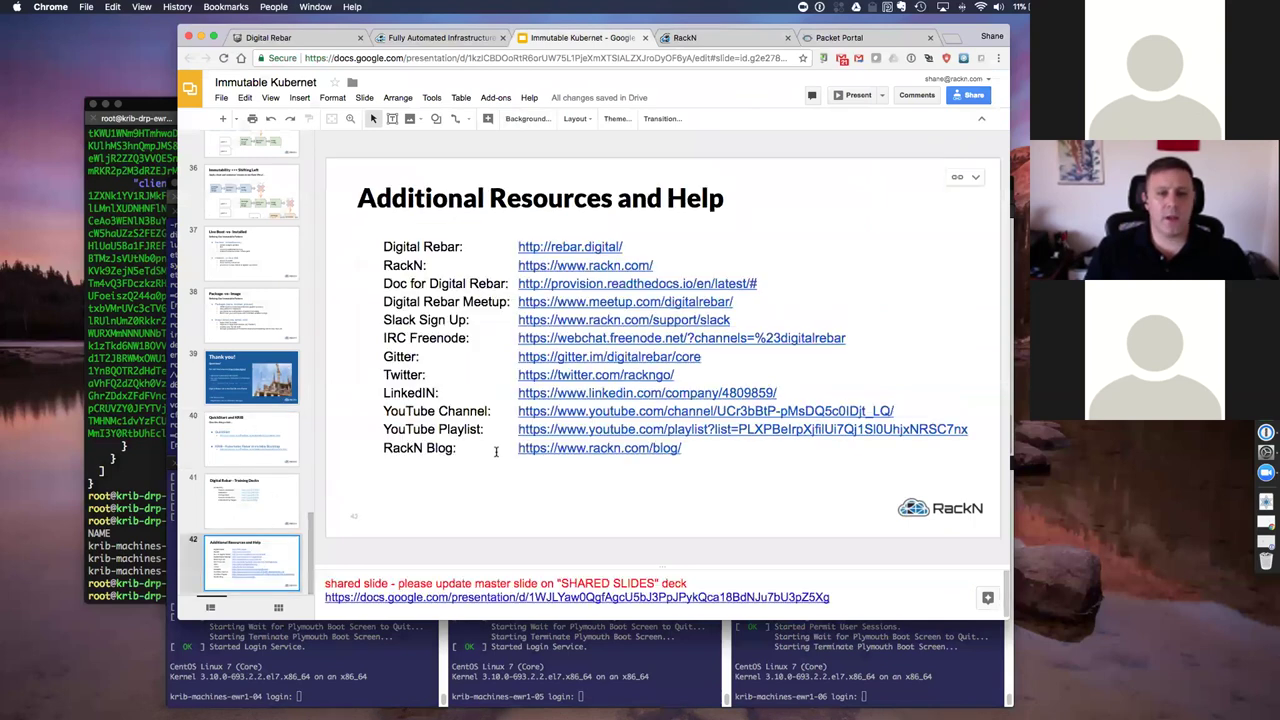